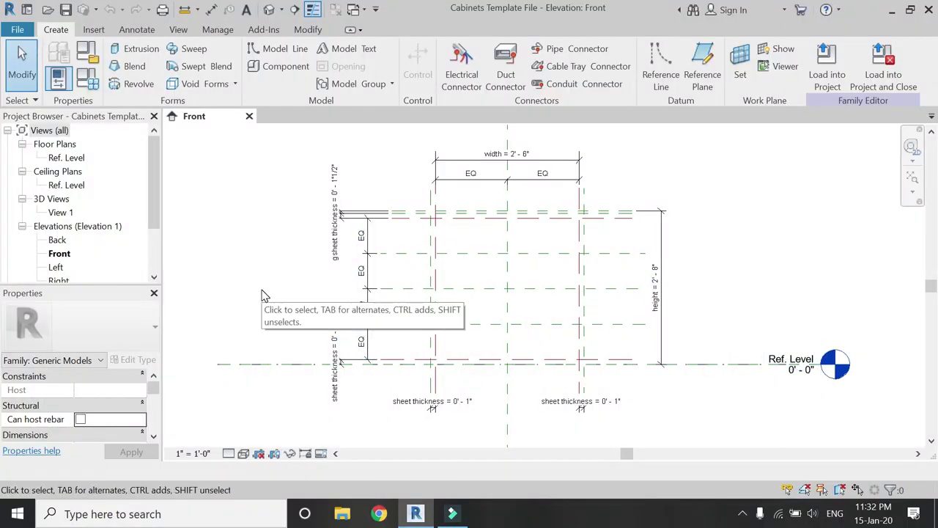
- In the Ref. Level floor plan, draw a diagonal reference line about 1'-6" long at about 45° from the inner-left and upper-front reference plane intersection
double_click(64, 158)
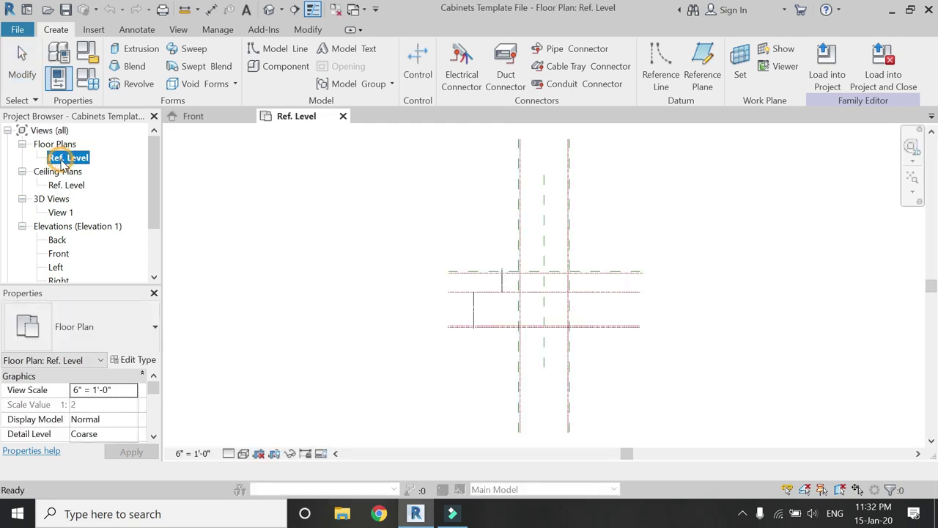
left_click(331, 361)
scroll(544, 335, "up", 5)
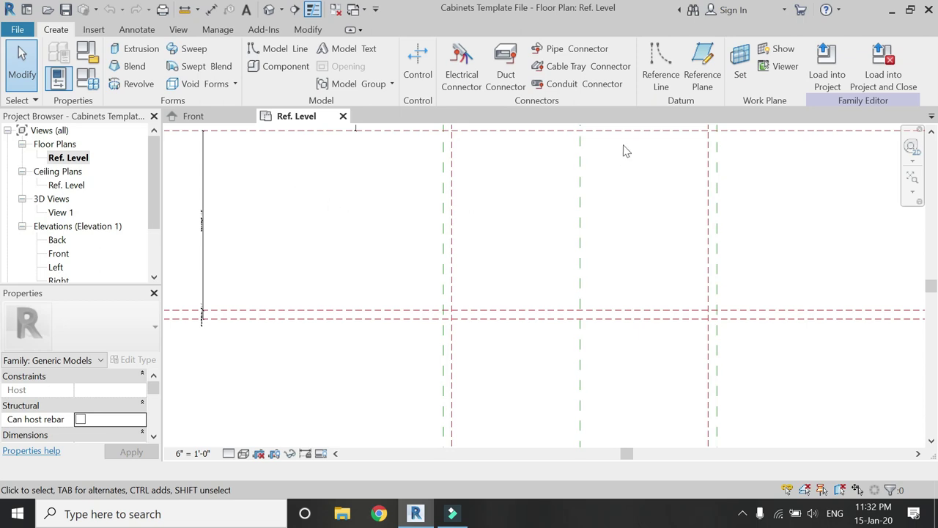
left_click(650, 85)
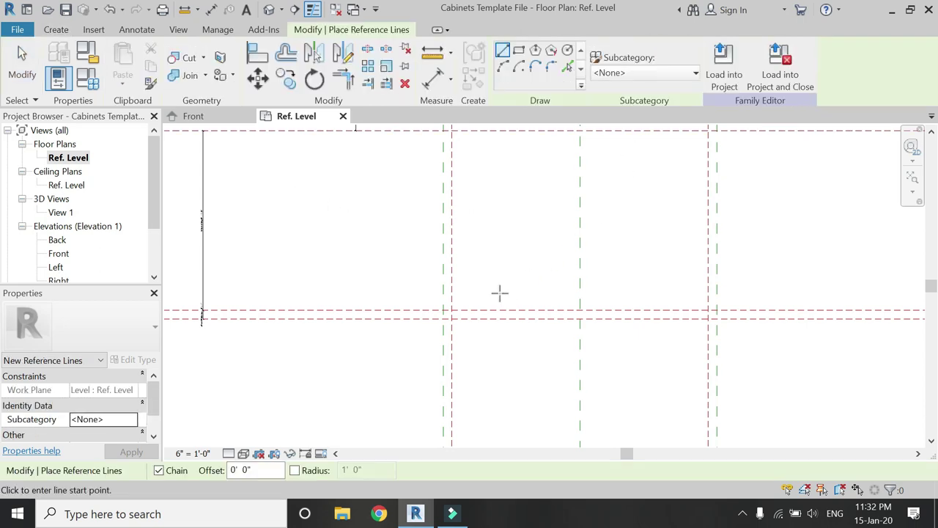
left_click(452, 310)
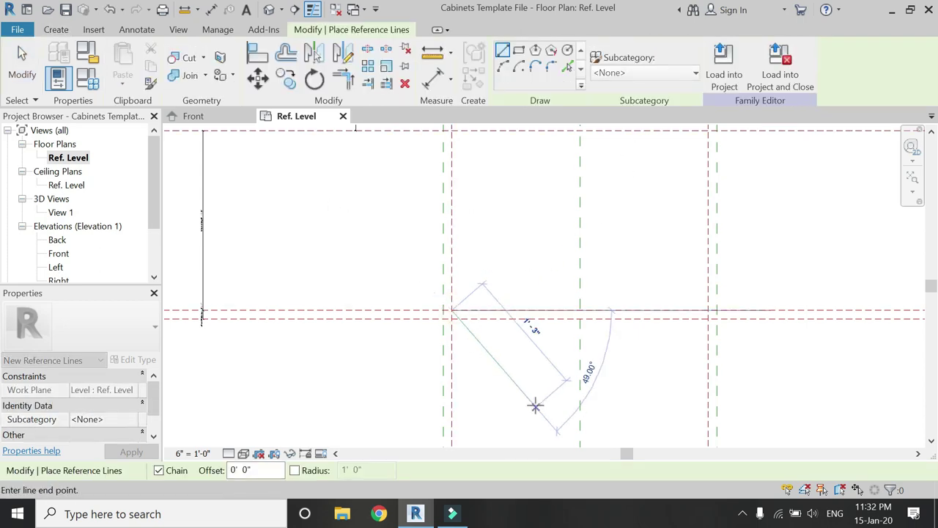
left_click(561, 414)
key("Escape")
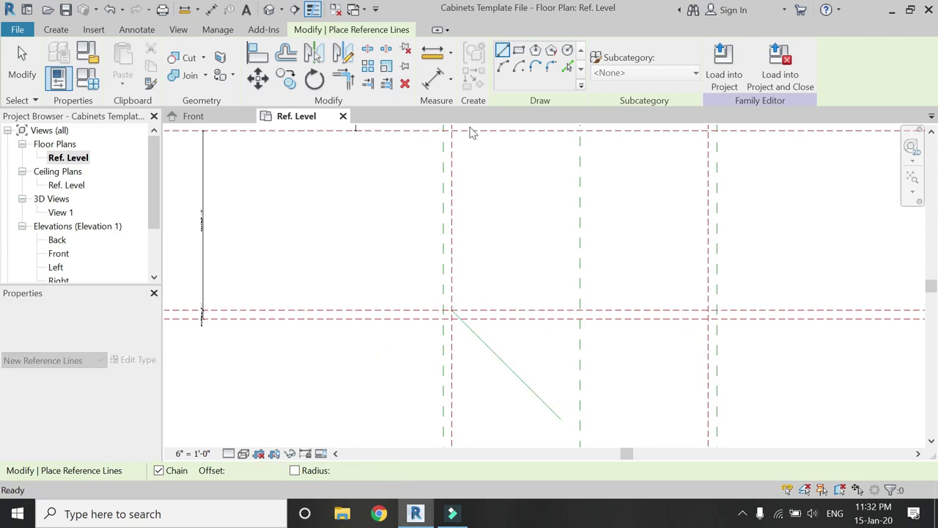
key("Escape")
- Align the reference line's start point to the inner-left vertical and upper-front horizontal reference planes, locking the alignments
key("a")
key("l")
scroll(452, 300, "up", 4)
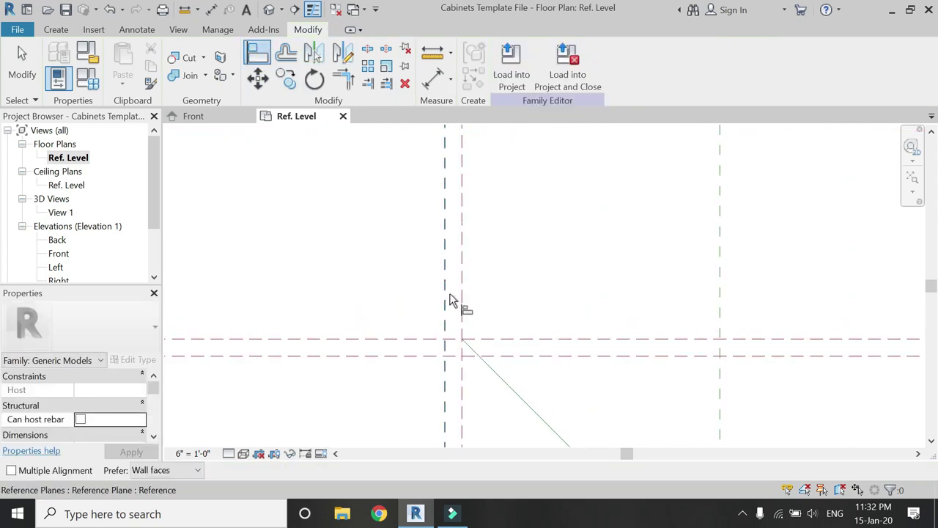
left_click(460, 347)
left_click(444, 272)
left_click(495, 346)
left_click(458, 346)
left_click(560, 332)
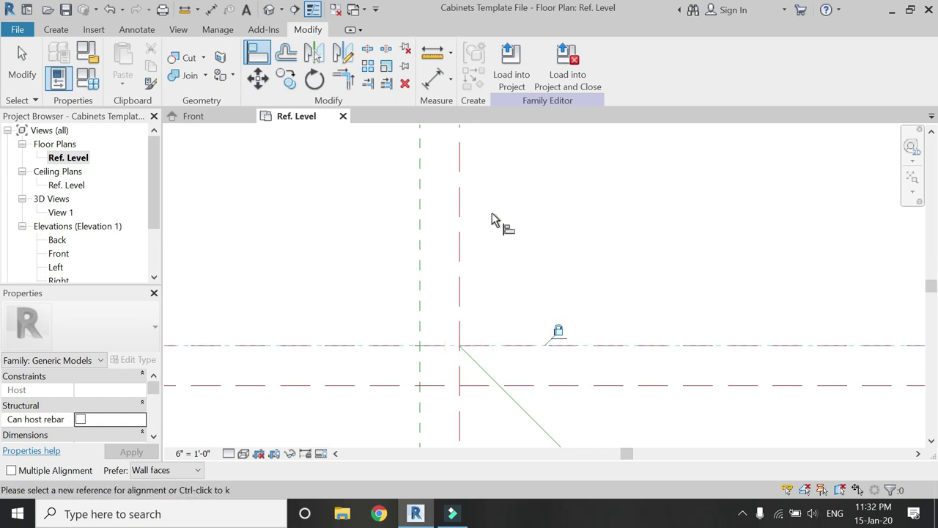
- Add an angular dimension between the upper-front horizontal reference plane and the diagonal reference line
left_click(450, 79)
left_click(486, 137)
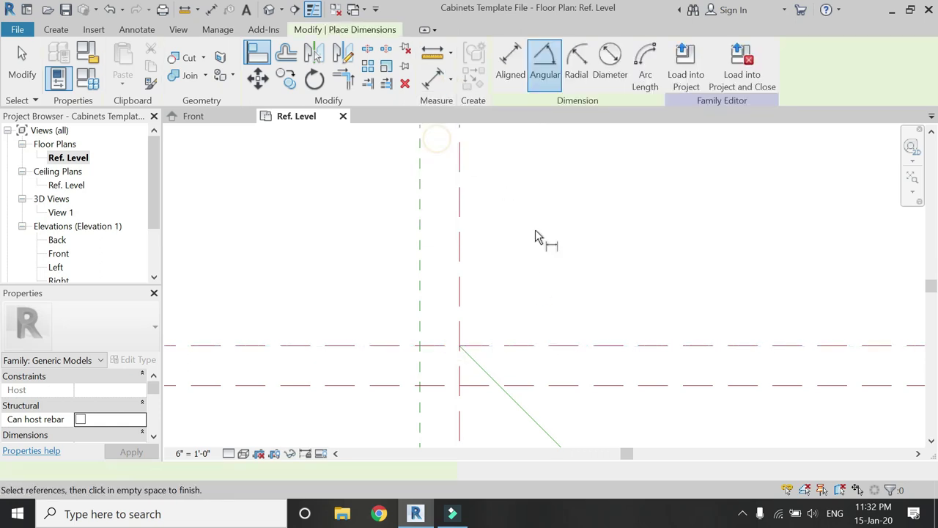
scroll(515, 209, "down", 3)
left_click(563, 262)
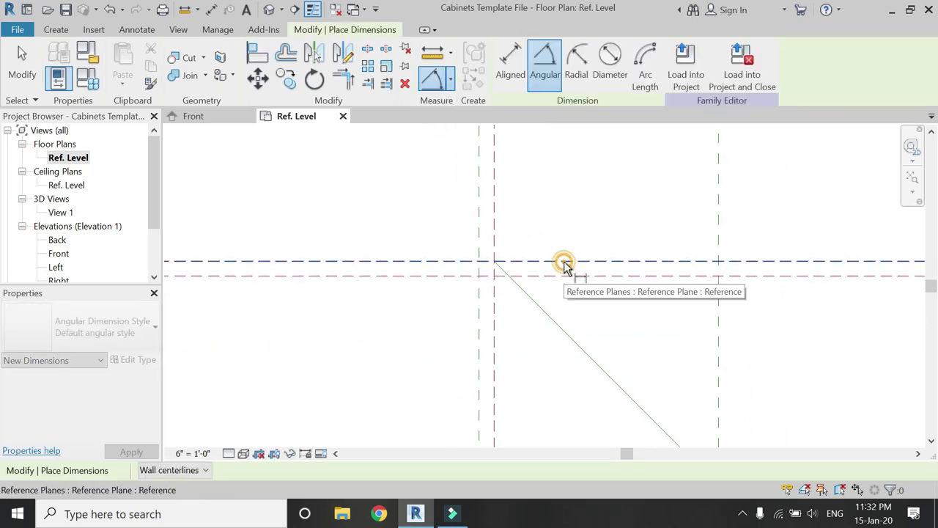
left_click(554, 317)
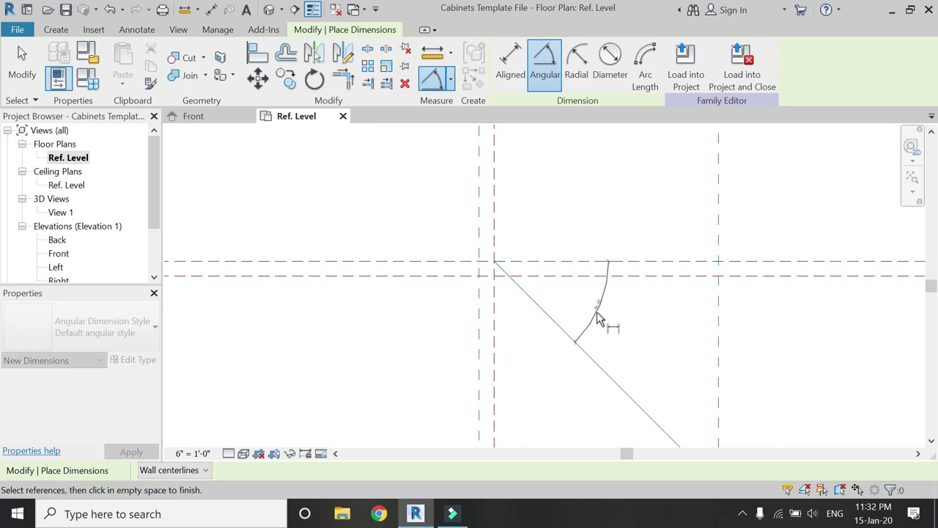
left_click(597, 319)
scroll(598, 321, "up", 2)
key("Escape")
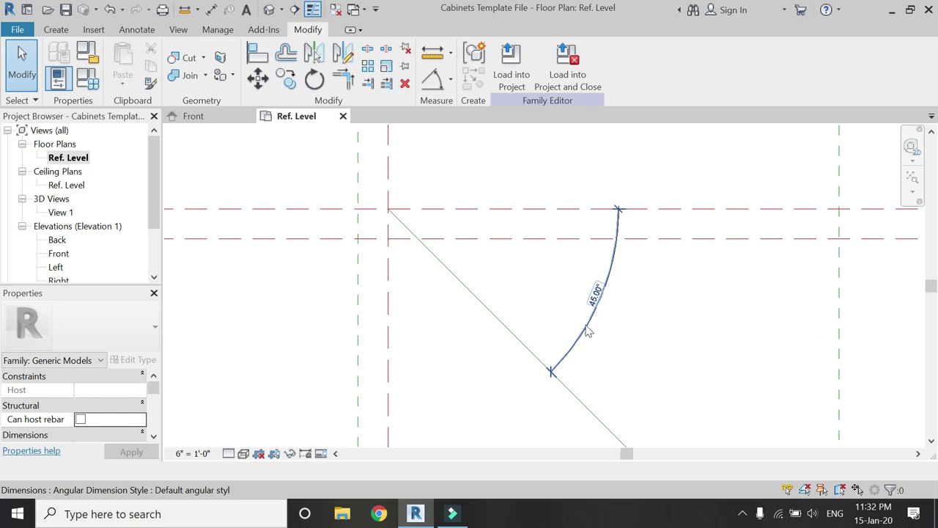
- Label the angular dimension with a new family type parameter named "door angle"
left_click(588, 332)
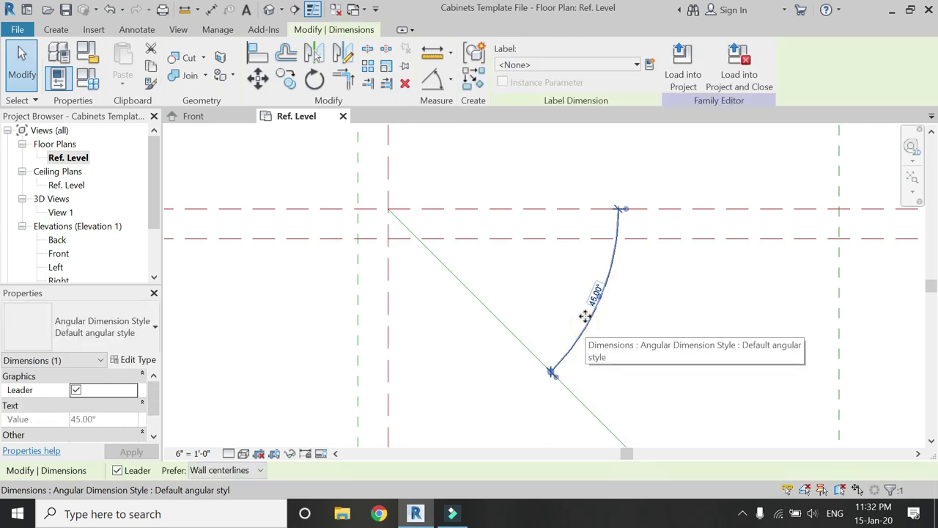
left_click(649, 63)
type("door angle")
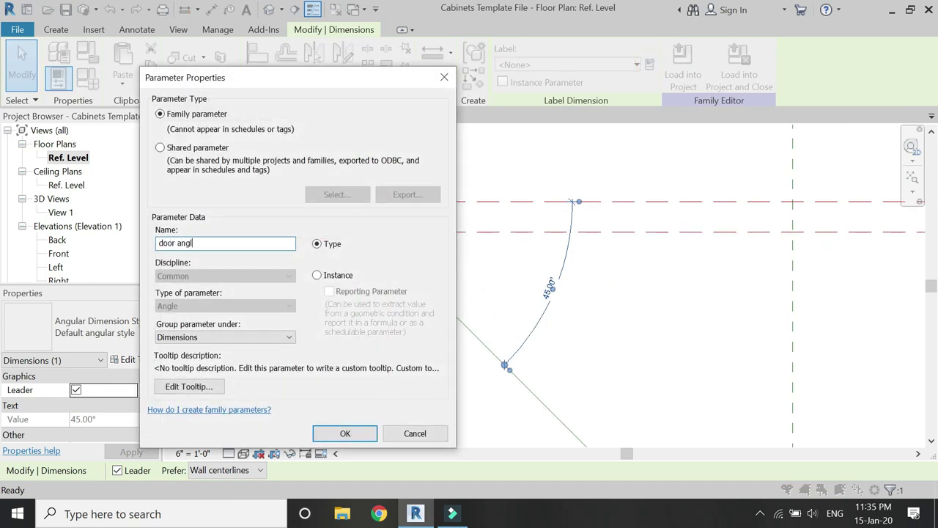
left_click(358, 433)
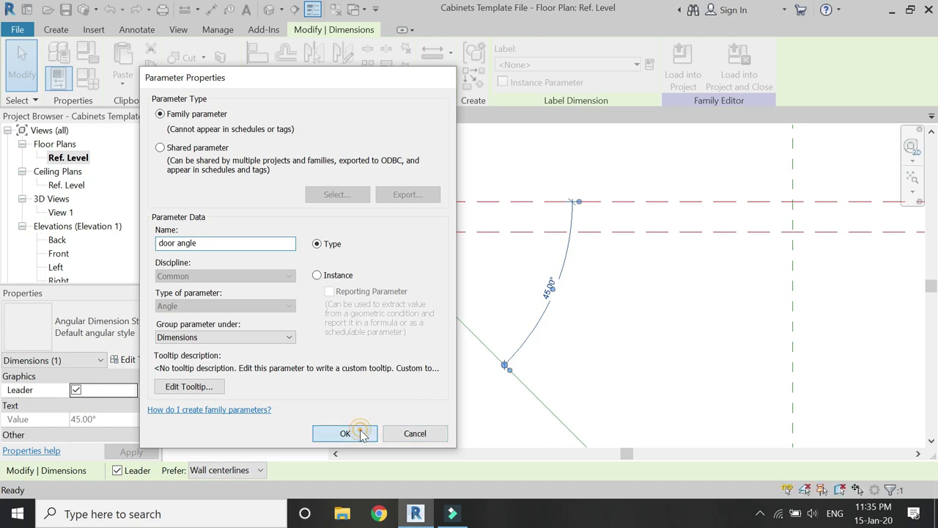
left_click(473, 377)
- Make the diagonal reference line's temporary length dimension permanent and label it with the width parameter
scroll(465, 258, "down", 5)
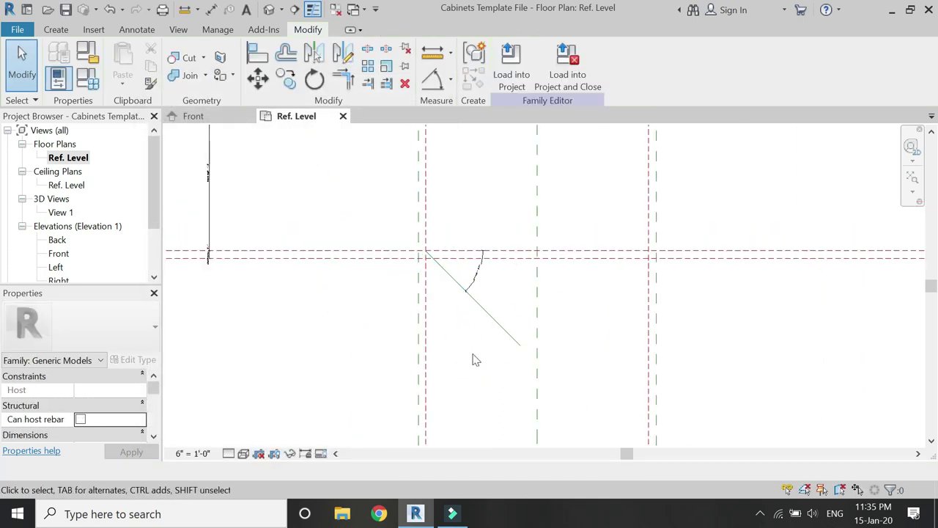
left_click(490, 317)
scroll(484, 293, "up", 5)
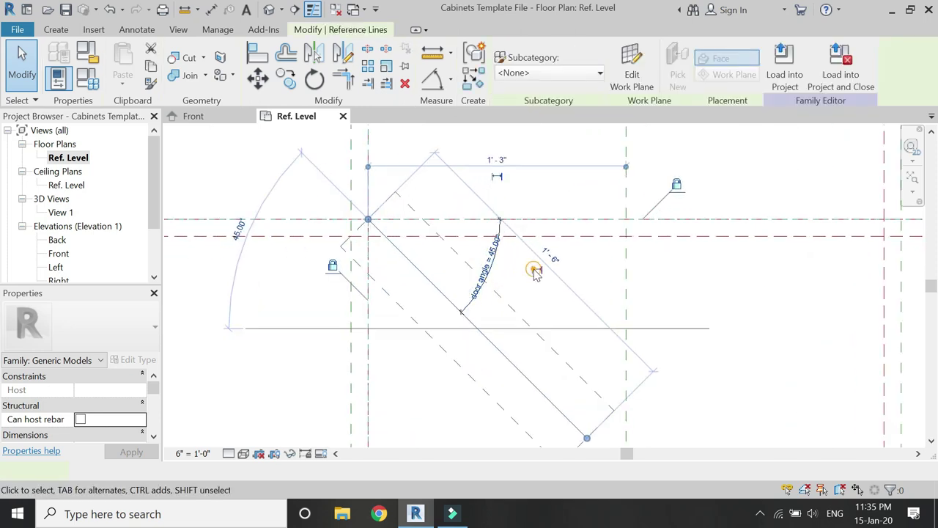
left_click(570, 304)
left_click(576, 294)
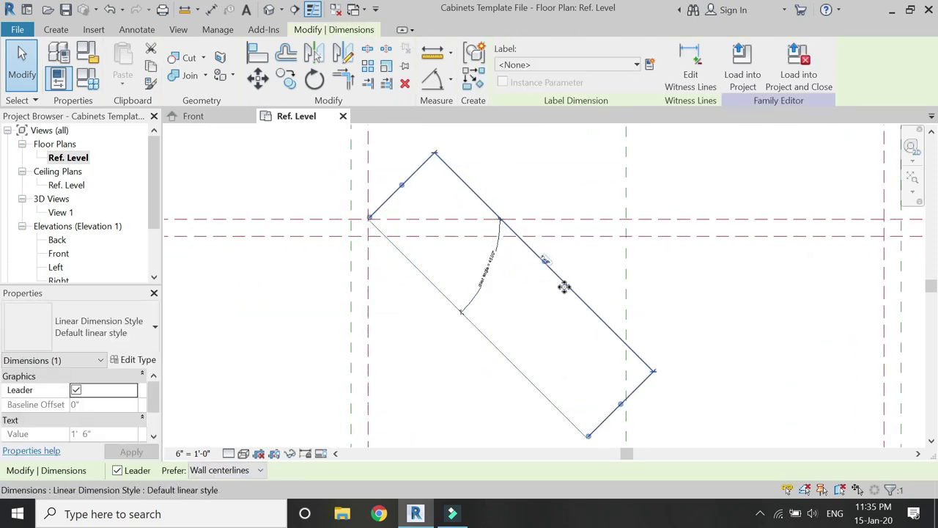
left_click(636, 65)
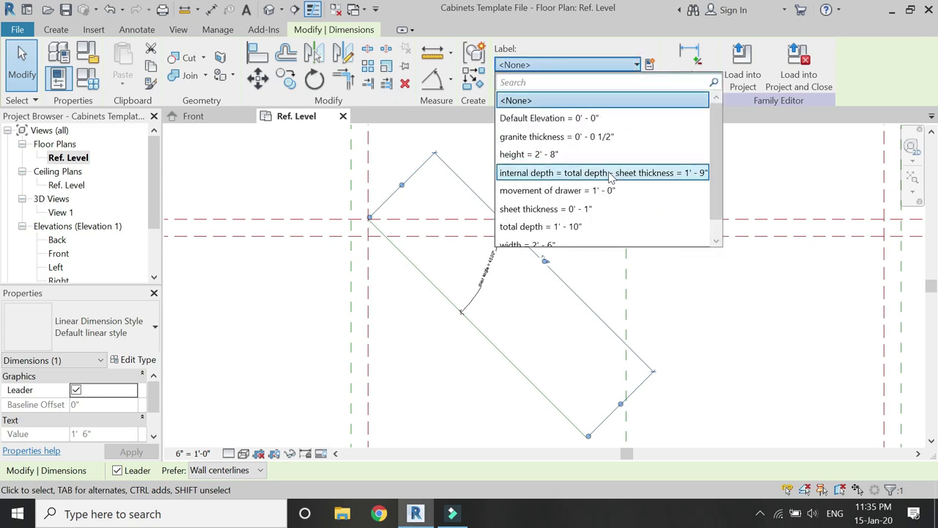
scroll(612, 174, "down", 1)
left_click(577, 227)
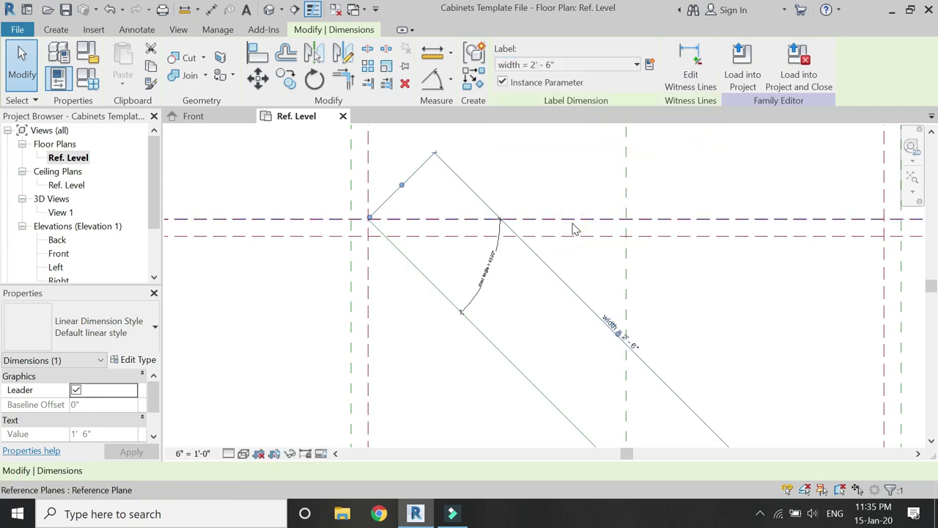
left_click(525, 189)
scroll(476, 293, "down", 5)
scroll(494, 366, "down", 1)
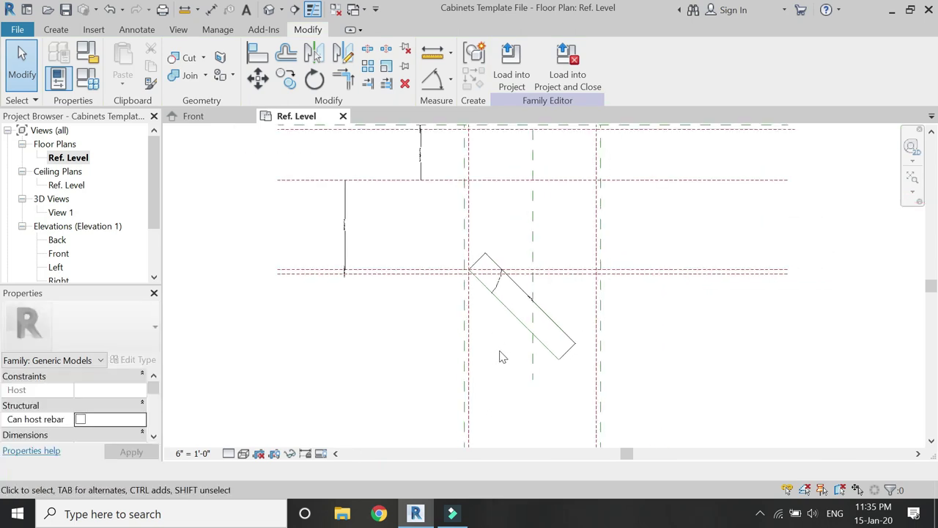
- Save the family as "cabinet door" in the Template Files folder
left_click(16, 27)
mouse_move(63, 232)
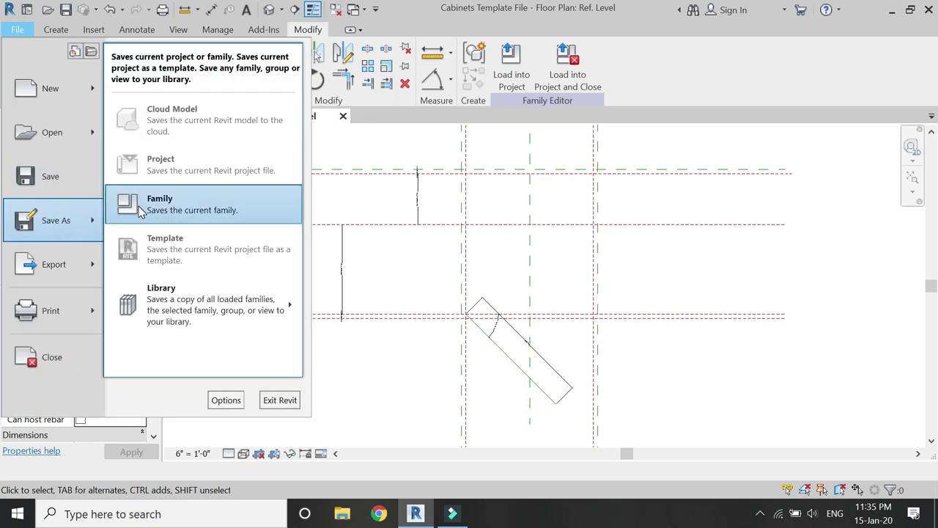
left_click(138, 206)
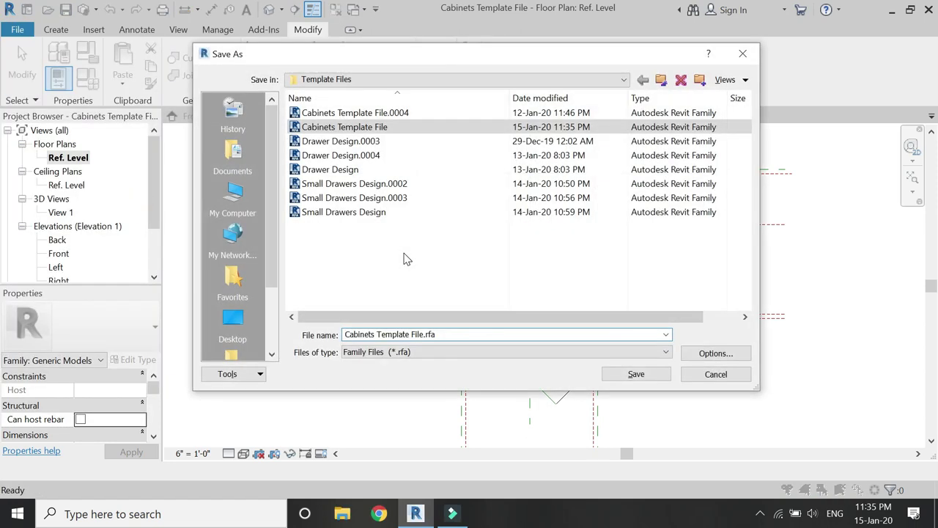
key("ctrl+a")
type("cav")
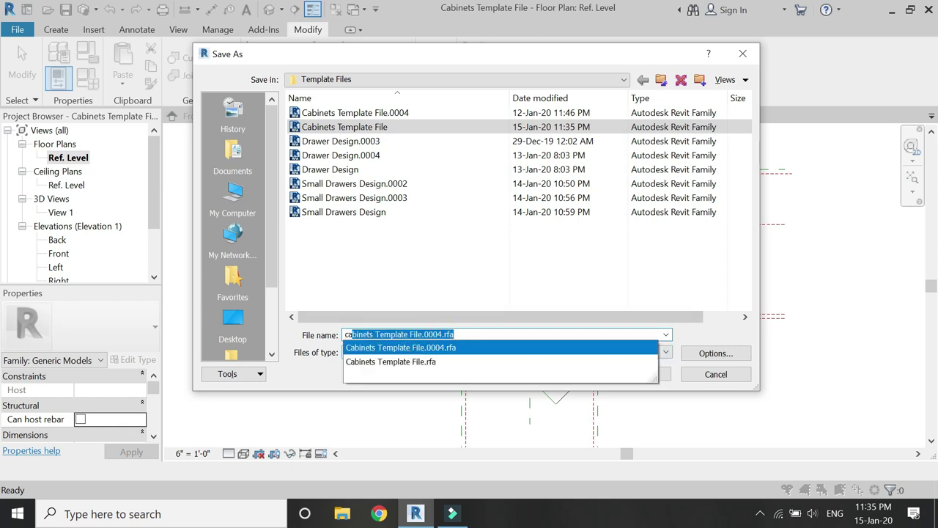
type("b")
key("BackSpace")
key("BackSpace")
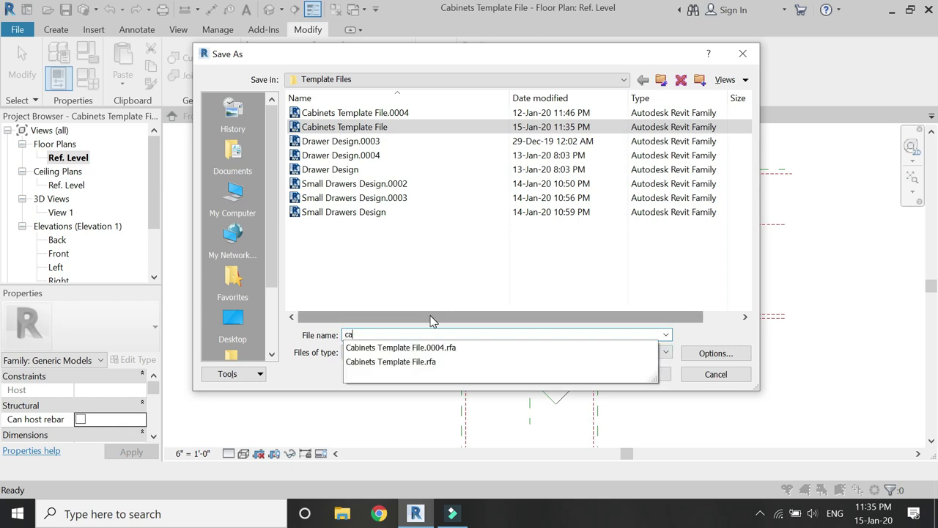
type("binet ")
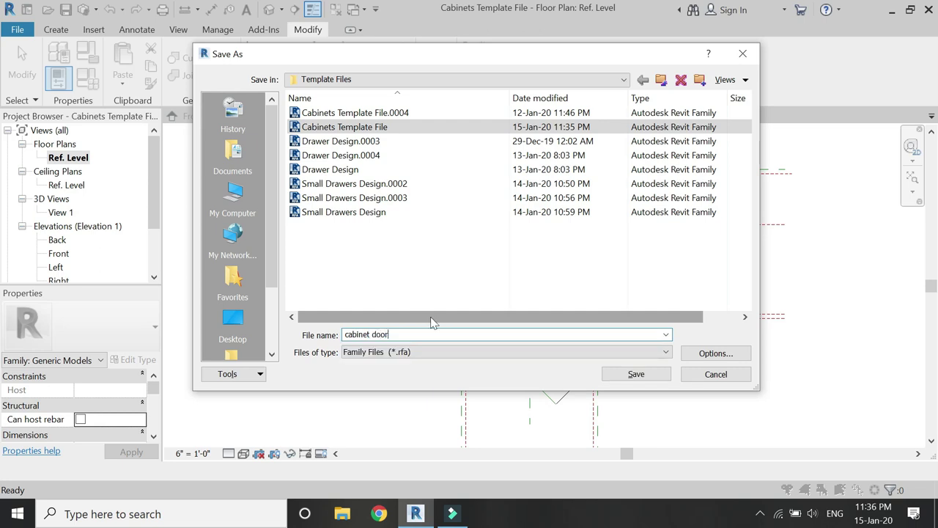
type("door")
left_click(634, 375)
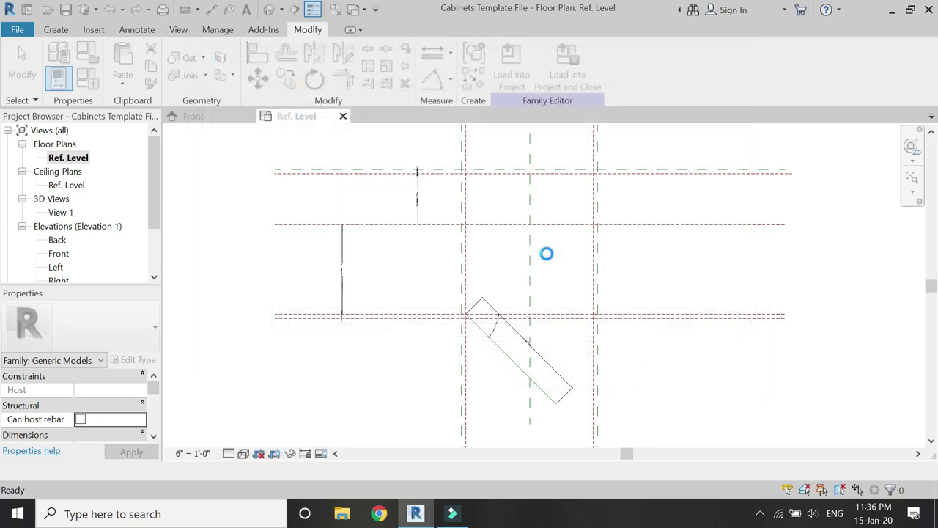
- Start a solid extrusion and set its work plane by picking the plane of the diagonal reference line
scroll(530, 369, "up", 2)
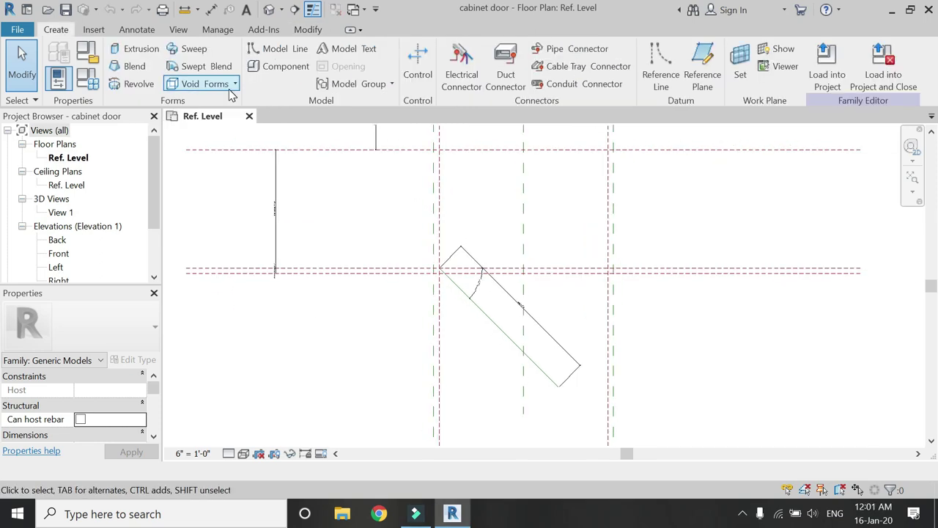
left_click(146, 48)
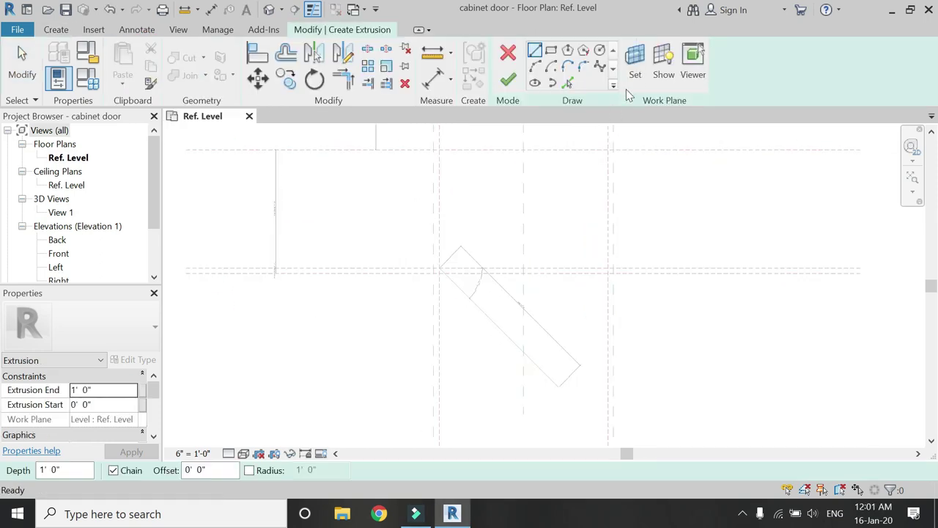
left_click(635, 62)
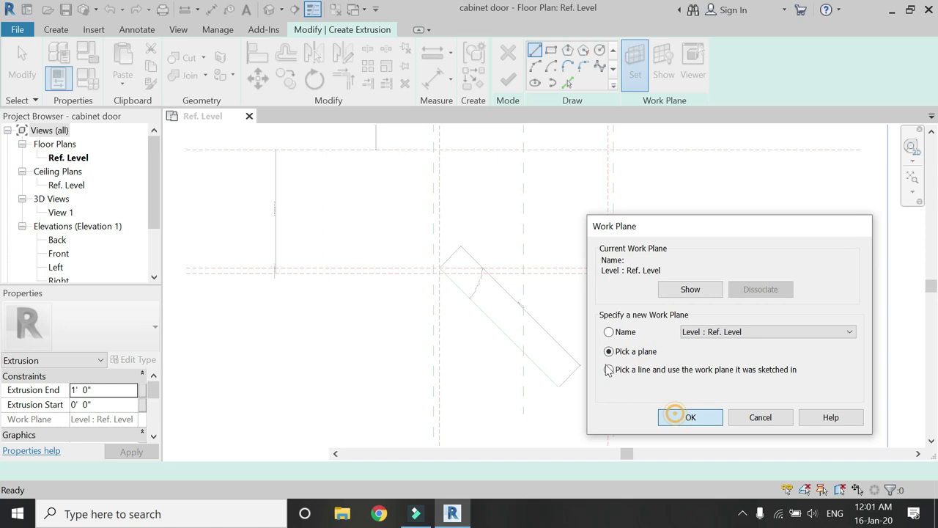
left_click(675, 415)
left_click(504, 330)
- Trace the diagonal reference line as a sketch edge and offset a copy 0' 1" to its lower-left side
left_click(567, 82)
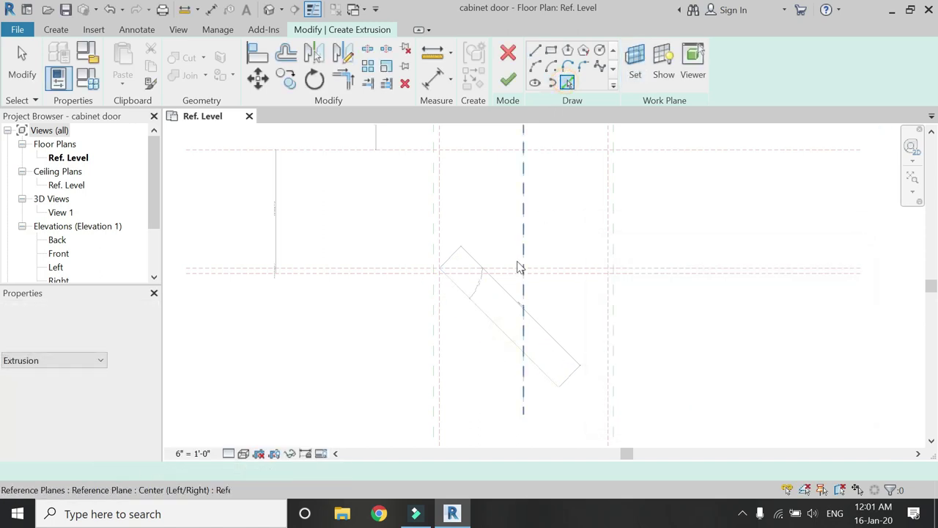
left_click(492, 322)
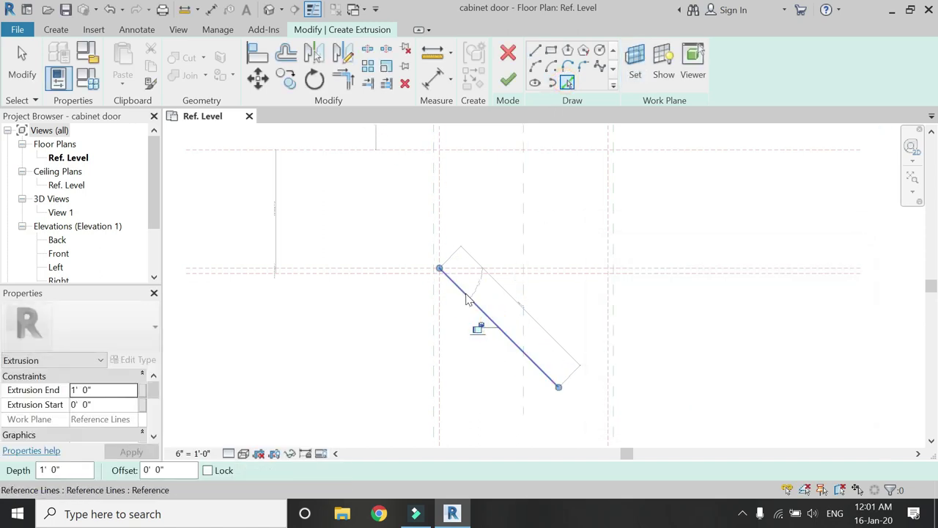
left_click(413, 244)
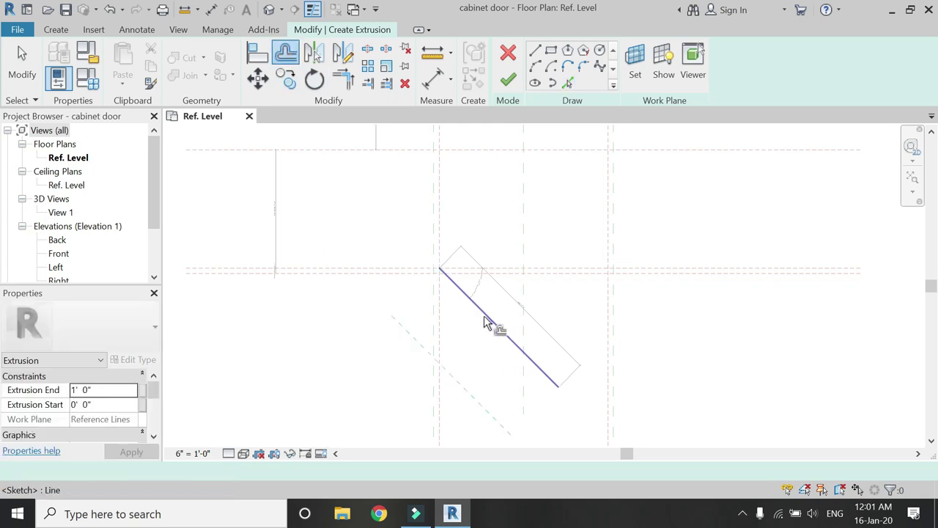
left_click(285, 53)
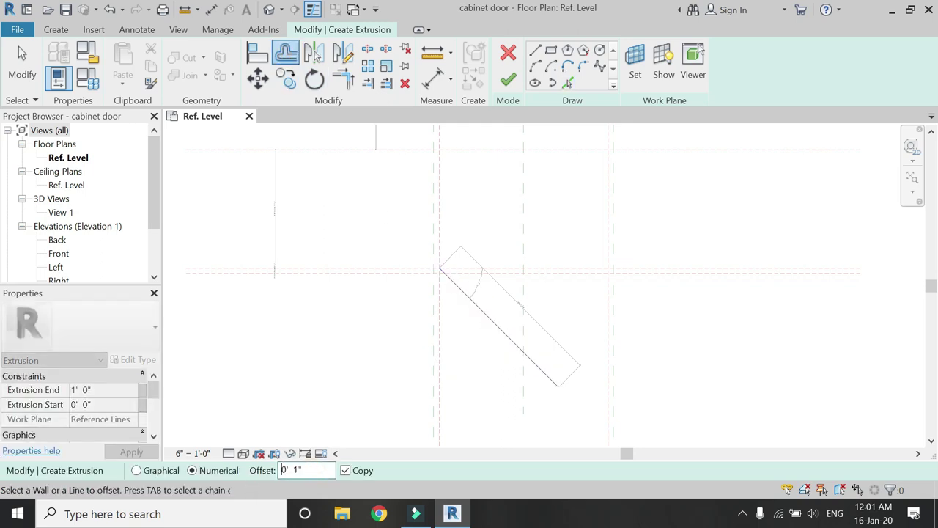
left_click(505, 340)
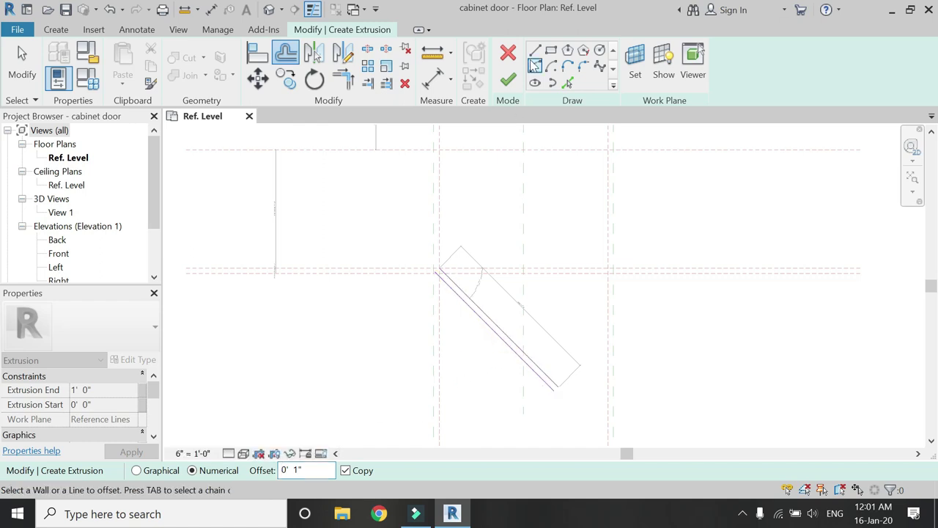
- Close the thin door outline with short perpendicular end lines between the two parallel sketch edges
left_click(535, 50)
scroll(563, 383, "up", 2)
scroll(568, 410, "down", 3)
scroll(462, 277, "up", 3)
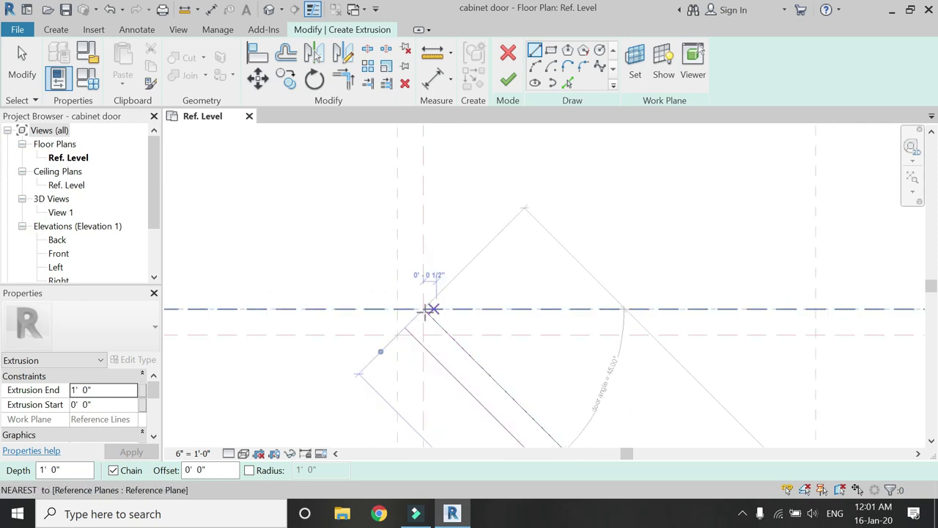
left_click(424, 309)
left_click(407, 330)
scroll(394, 241, "down", 3)
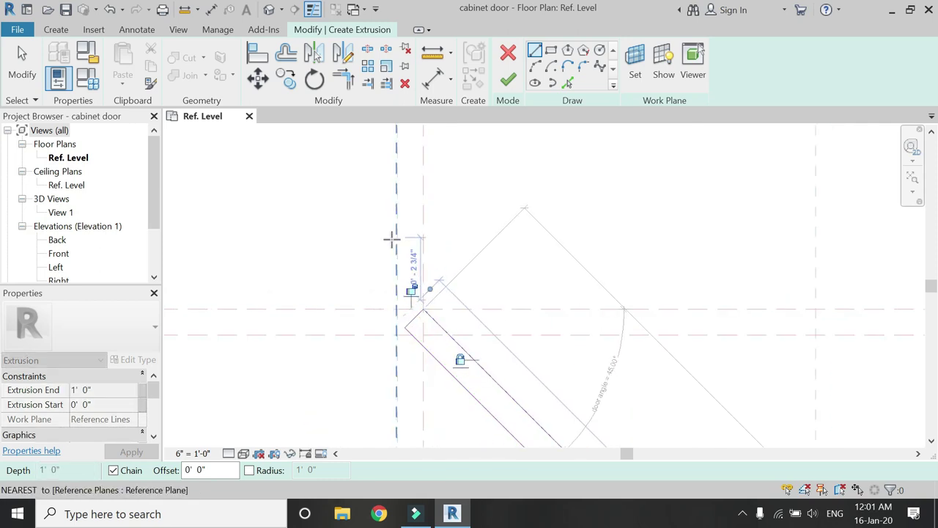
- Add an aligned dimension between the two long parallel edges of the door sketch
left_click(432, 78)
scroll(493, 335, "up", 2)
left_click(486, 360)
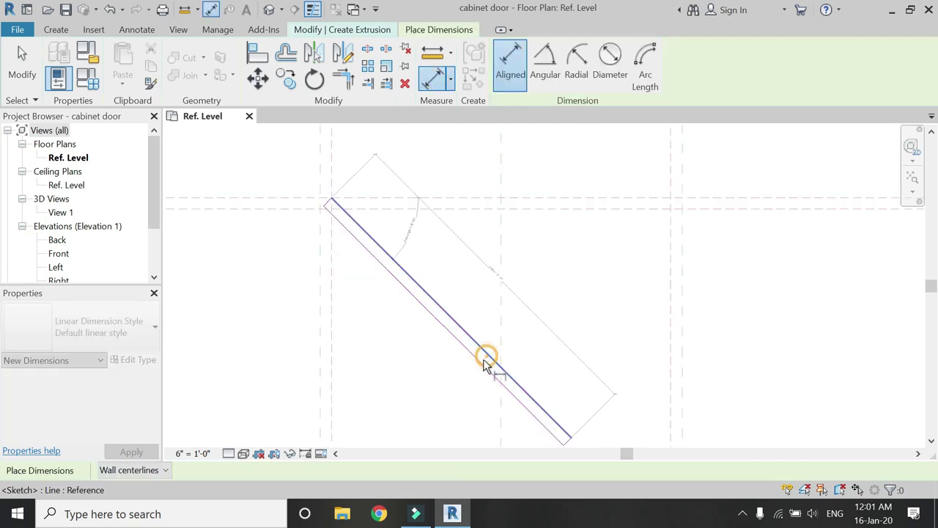
left_click(431, 391)
scroll(480, 352, "up", 2)
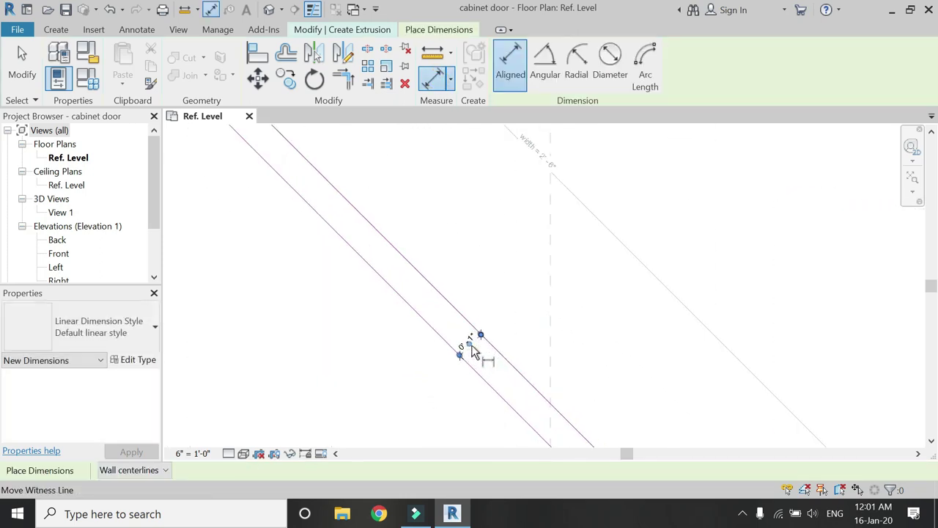
- Label the door thickness dimension with the sheet thickness parameter and finish the extrusion sketch
key("Escape")
key("Escape")
left_click(472, 345)
left_click(597, 65)
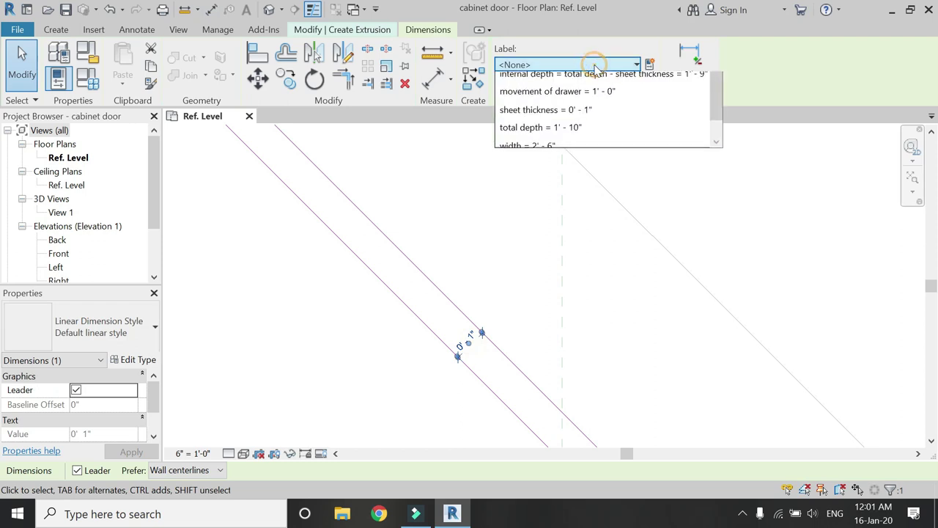
left_click(589, 208)
key("Escape")
scroll(473, 351, "down", 3)
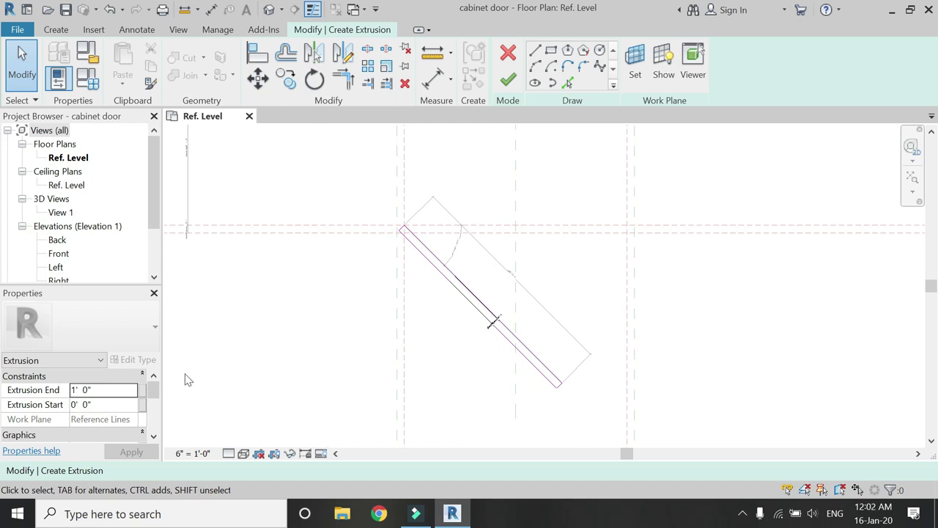
left_click(506, 83)
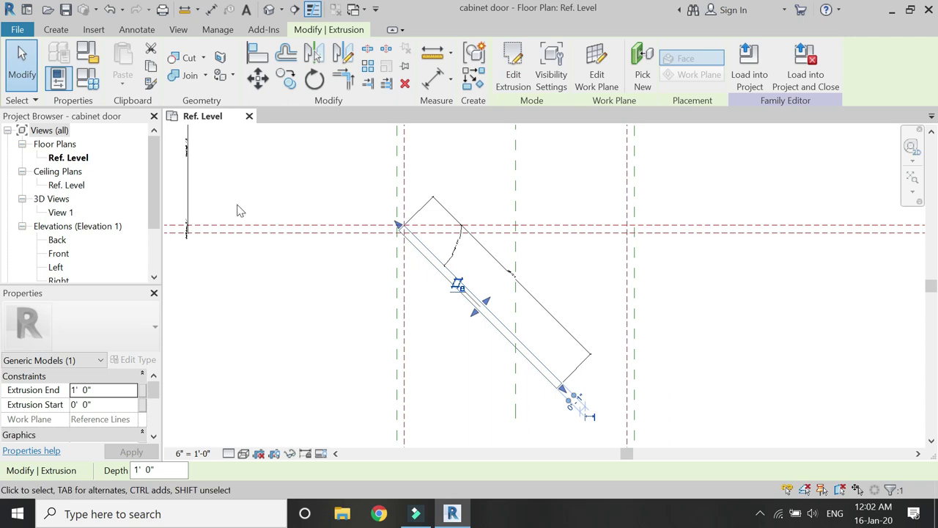
- In the Front elevation, raise the door extrusion's bottom edge about 0' 0 1/2" above the Ref. Level
scroll(125, 236, "down", 1)
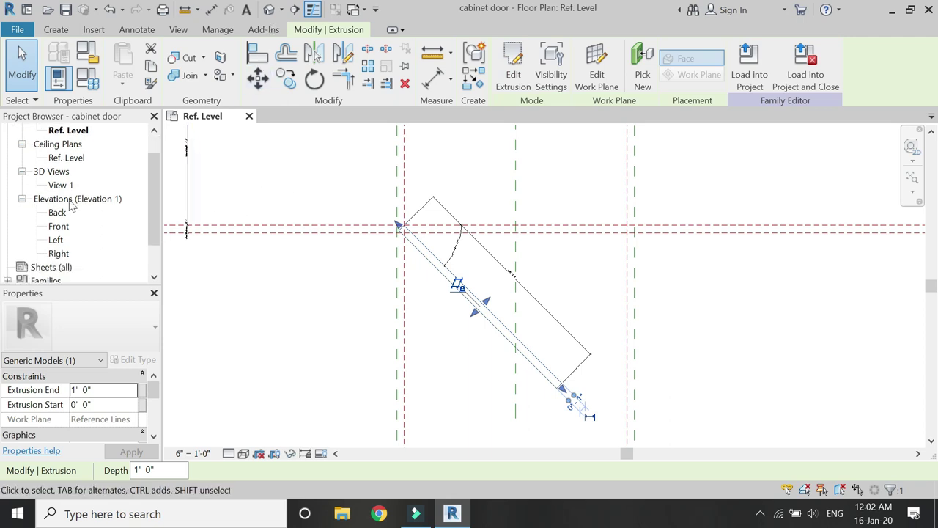
double_click(60, 226)
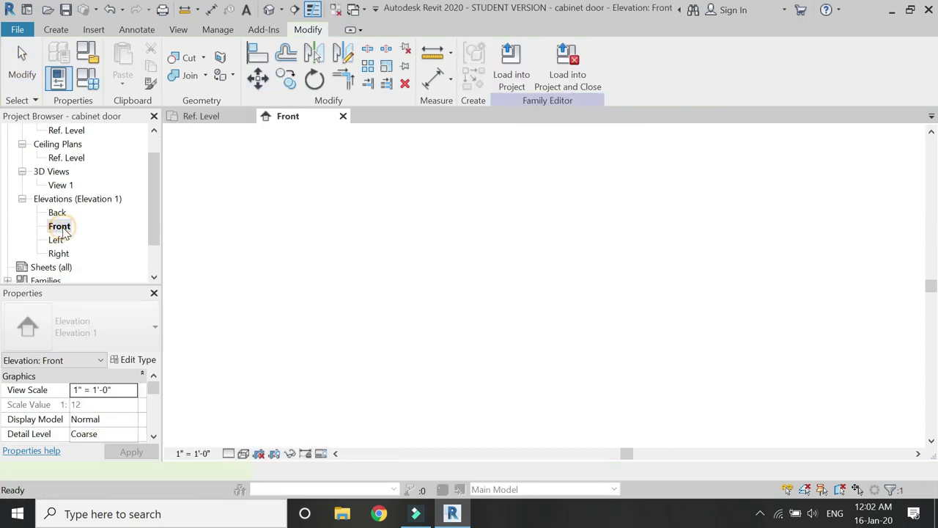
scroll(499, 382, "up", 6)
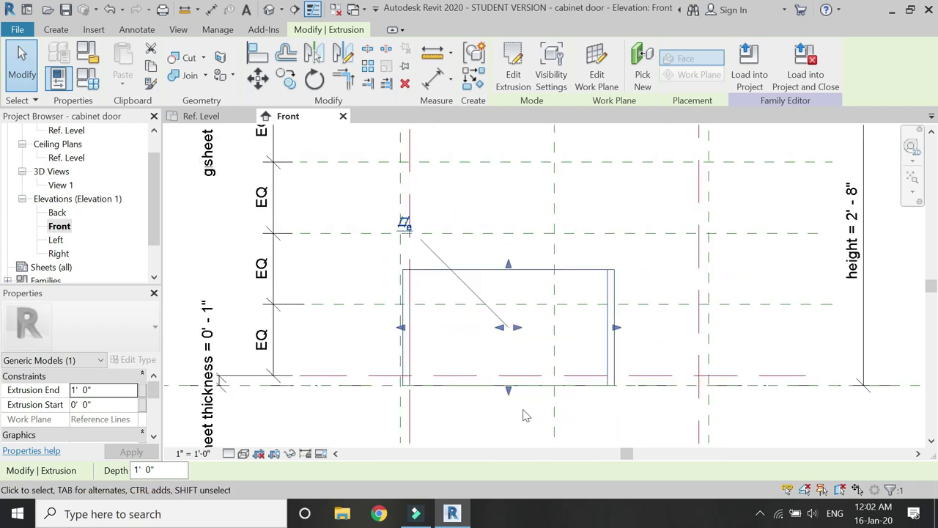
left_click_drag(494, 367, 496, 356)
scroll(440, 408, "down", 4)
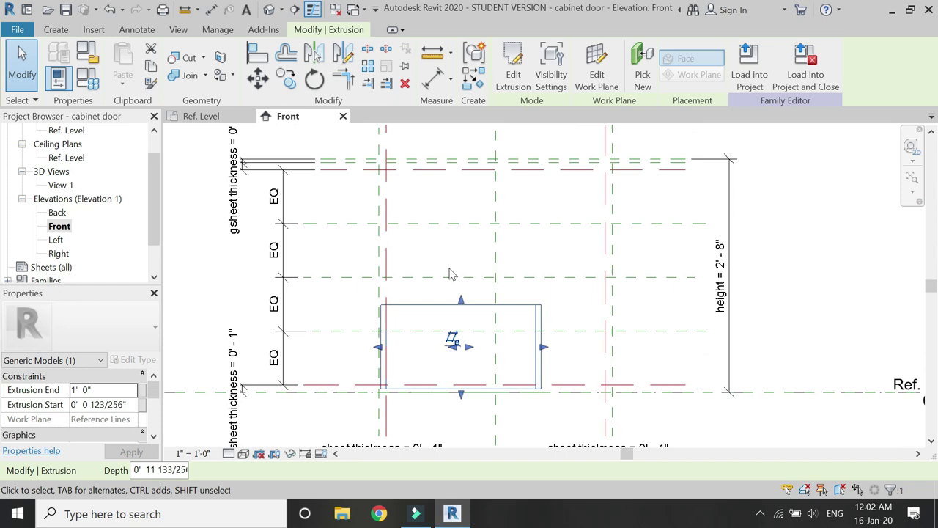
- Stretch the door extrusion's top edge up to about 2' 7", between the two reference planes just below the granite top
scroll(469, 150, "up", 2)
left_click_drag(456, 386, 457, 172)
scroll(462, 183, "up", 4)
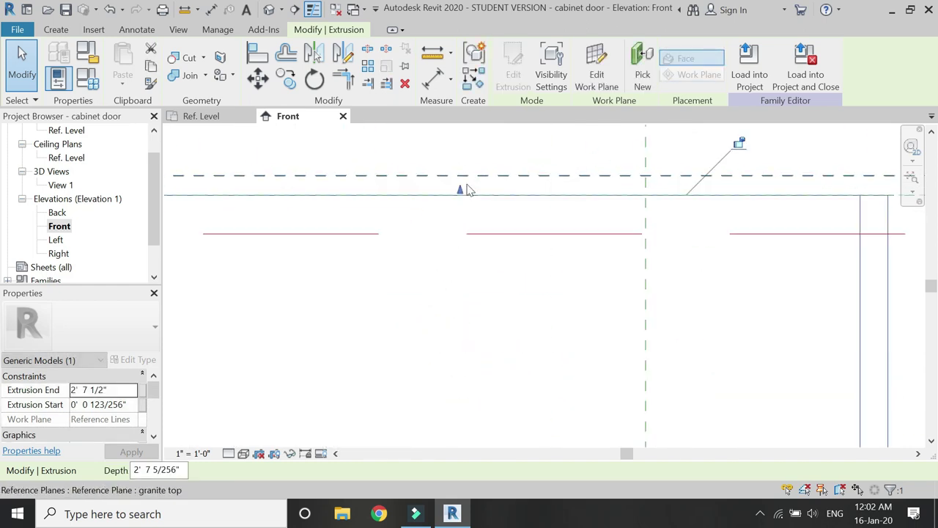
left_click_drag(460, 209, 460, 214)
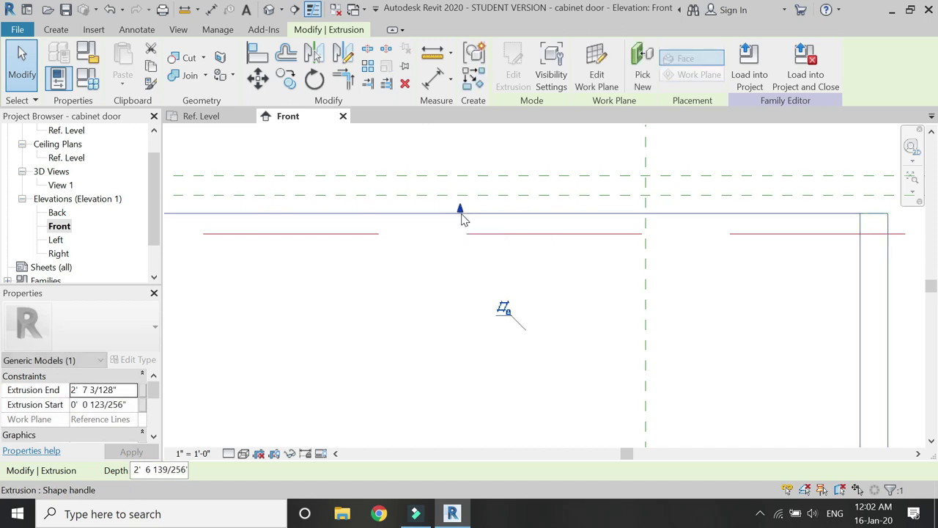
scroll(460, 216, "down", 3)
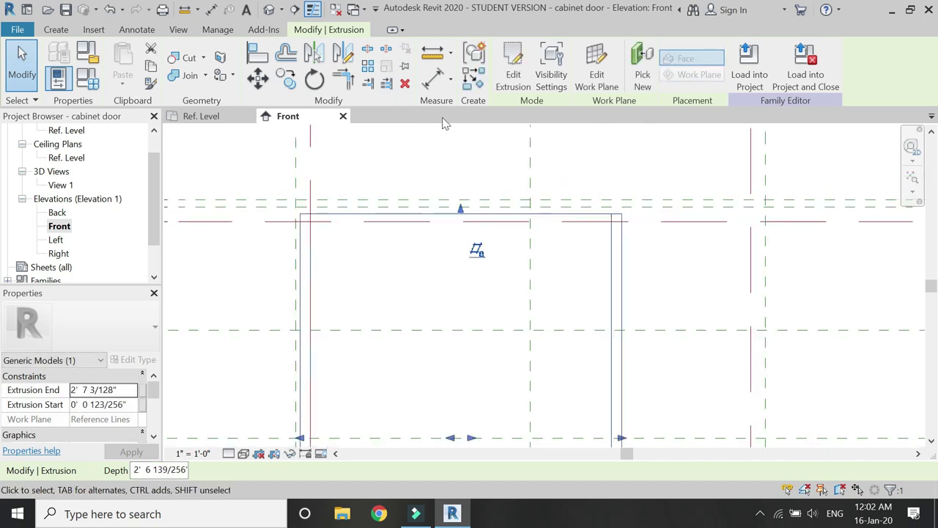
- Dimension the door's top edge to the reference planes directly above and below it, and make the spacing equal
left_click(434, 79)
scroll(481, 214, "up", 3)
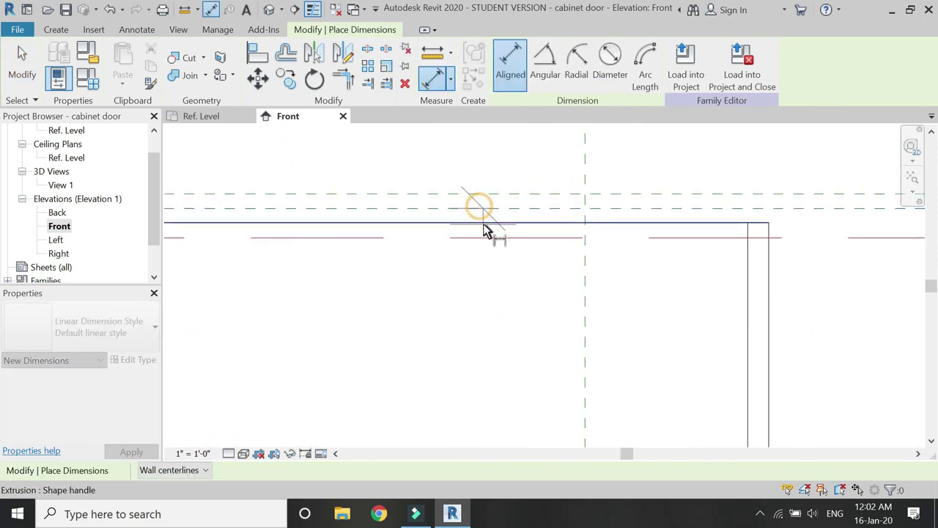
left_click(483, 233)
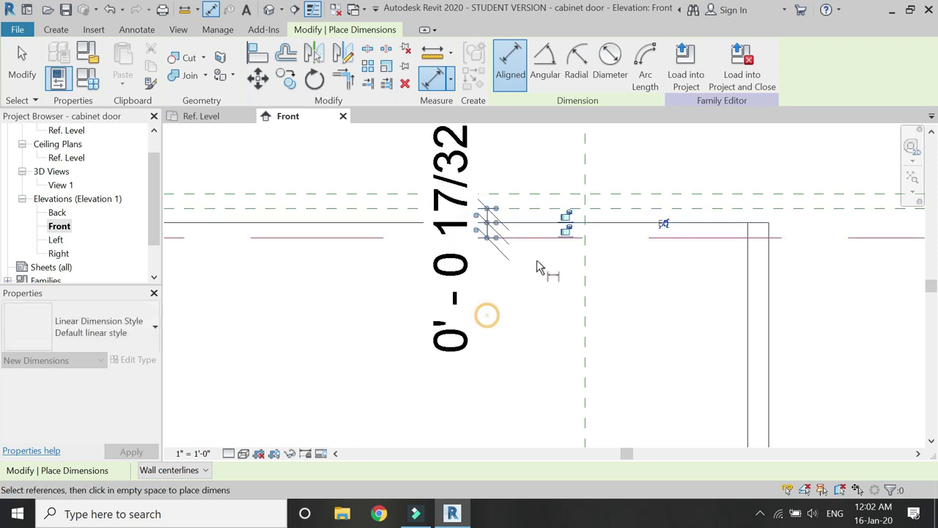
left_click(663, 227)
- Dimension the door's bottom edge between the Ref. Level and the reference plane above it, and make the spacing equal
scroll(561, 168, "down", 4)
scroll(568, 316, "up", 4)
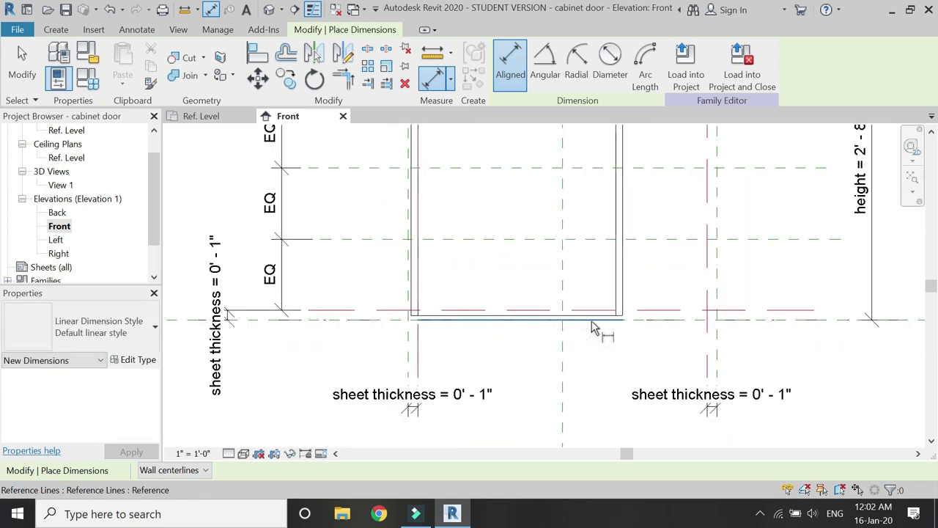
left_click(727, 318)
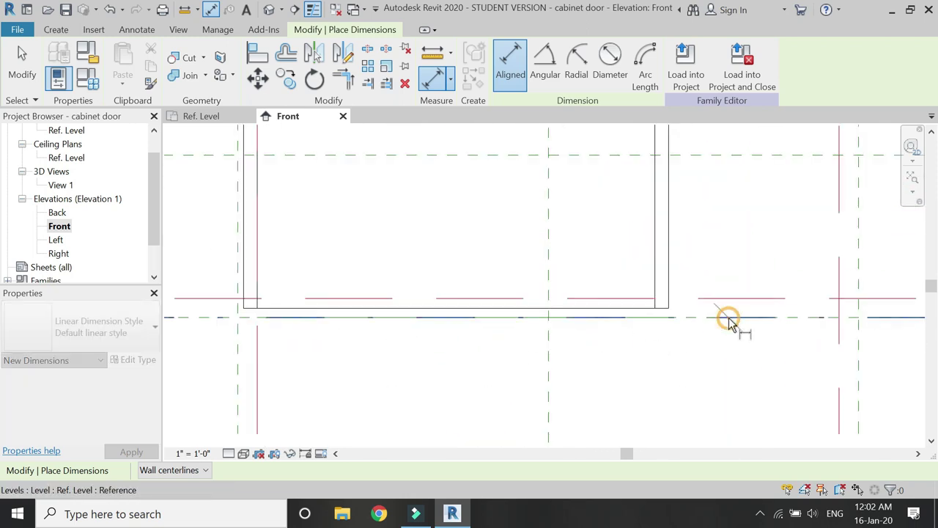
left_click(630, 299)
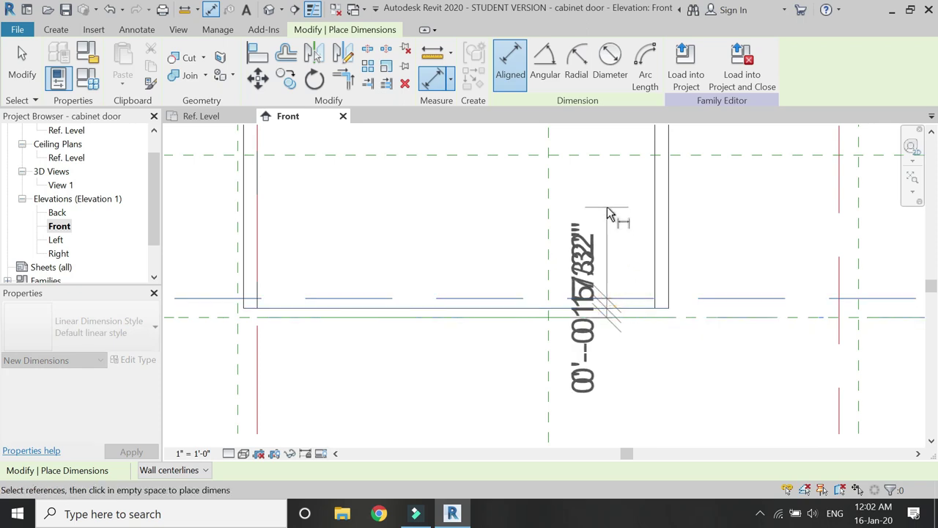
left_click(608, 204)
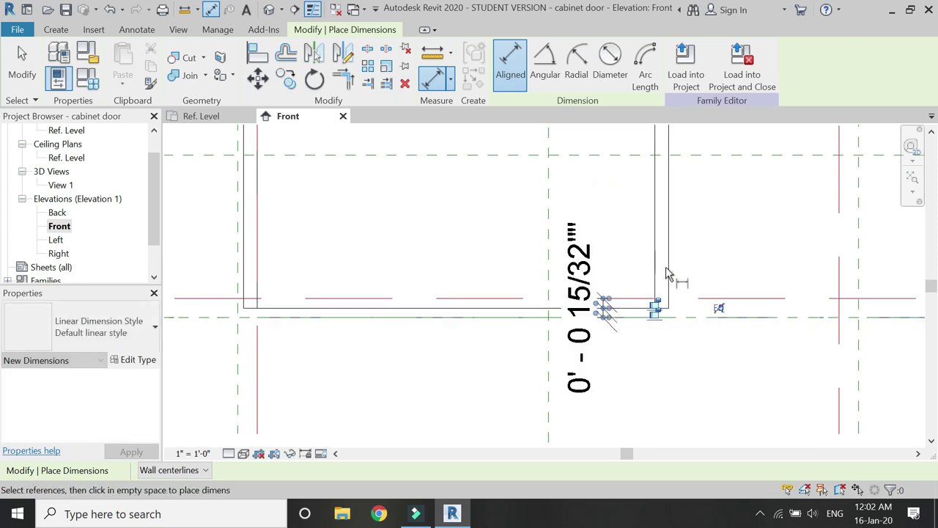
left_click(718, 308)
key("Escape")
scroll(506, 368, "down", 5)
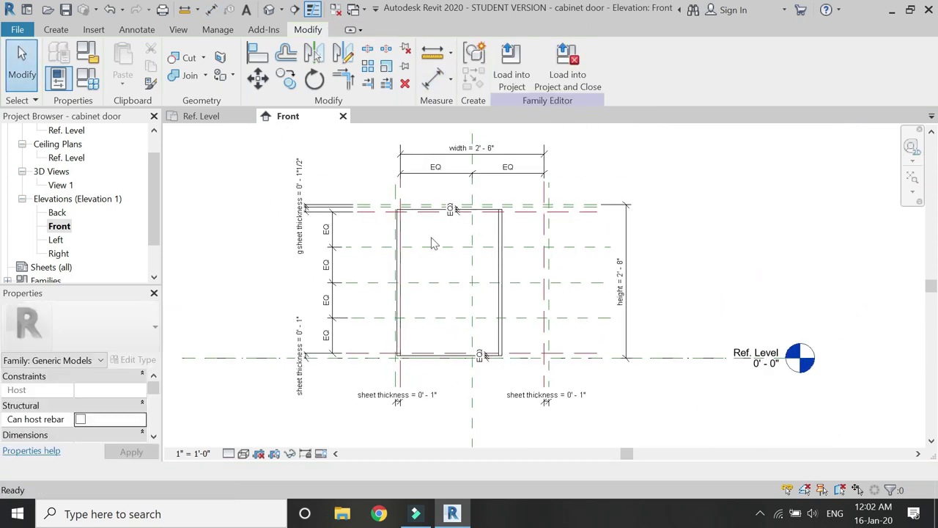
- Return to the Ref. Level plan and set the family's movement of drawer parameter to 0' 0"
left_click(201, 116)
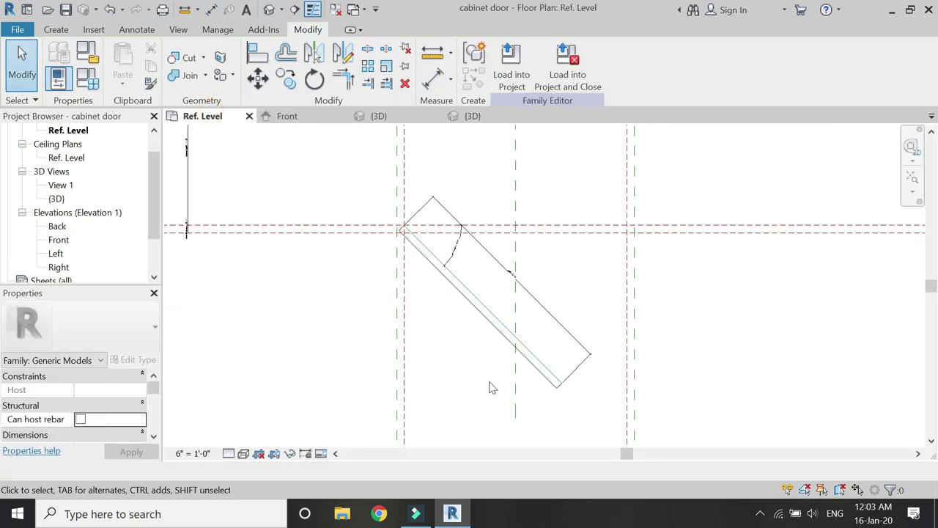
scroll(429, 230, "down", 4)
scroll(413, 256, "up", 2)
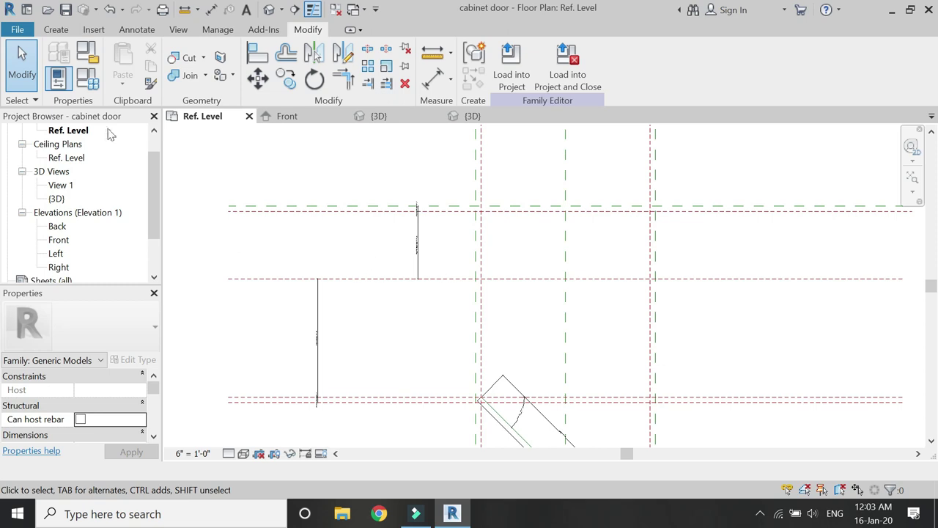
left_click(98, 85)
left_click(166, 300)
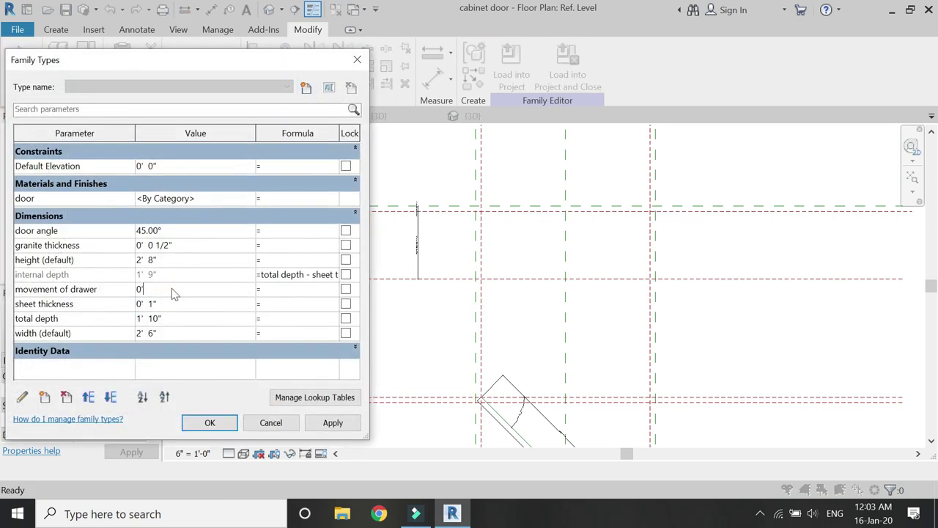
left_click(321, 422)
- Delete the movement of drawer parameter from the family and confirm its removal
left_click(108, 291)
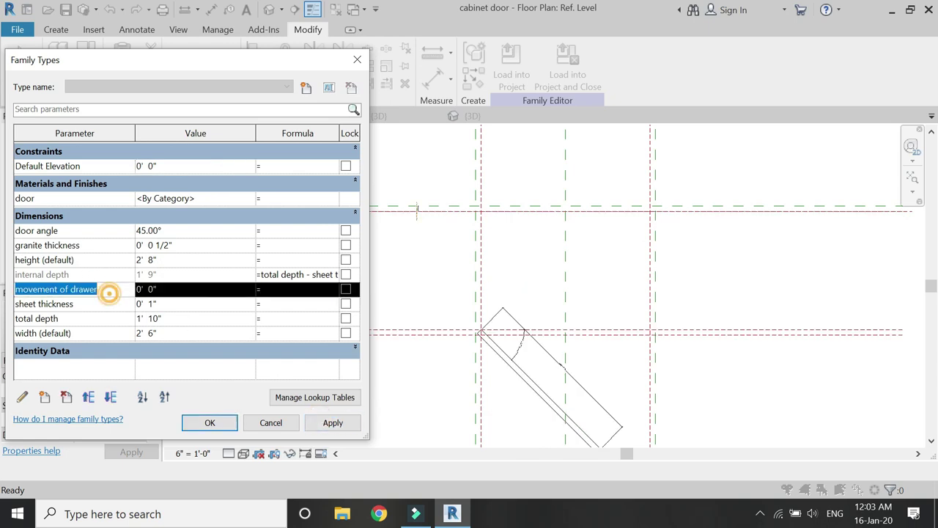
left_click(66, 398)
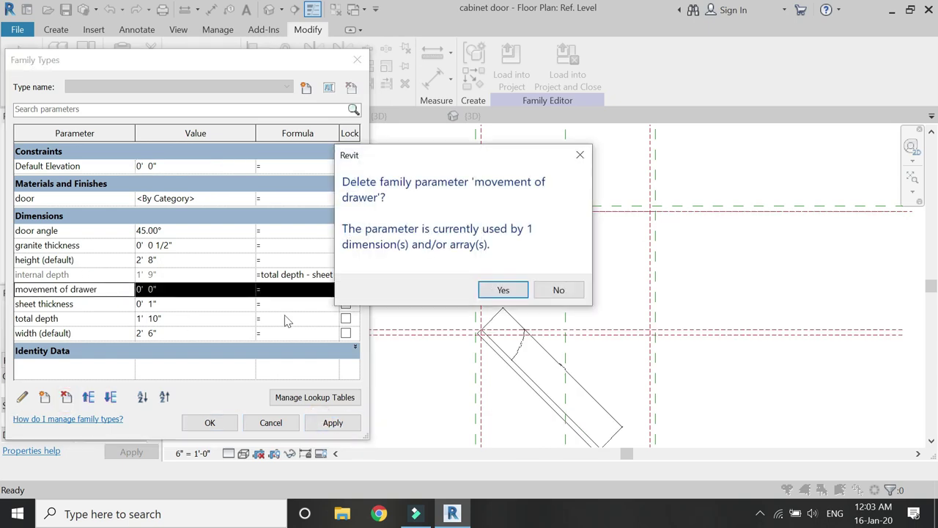
left_click(500, 290)
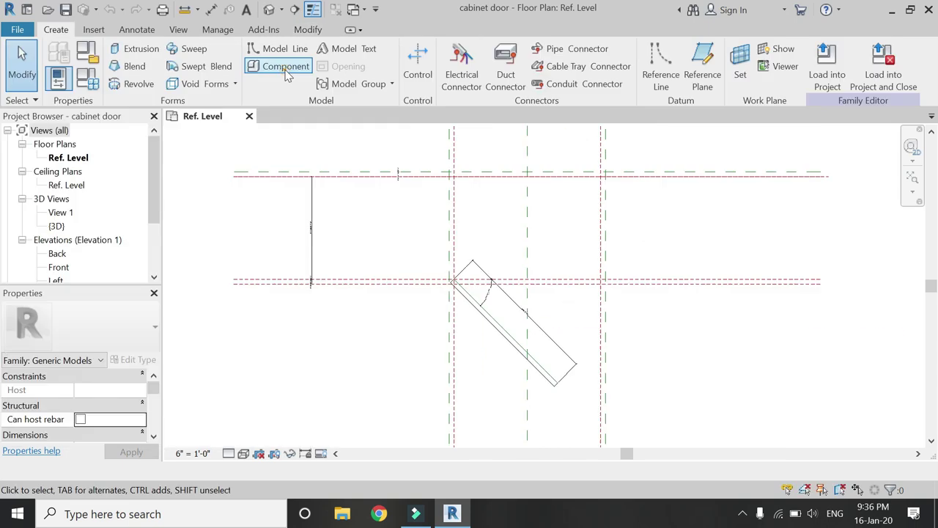
- Place the handle component on the outer face of the angled door panel, near its free end
left_click(298, 65)
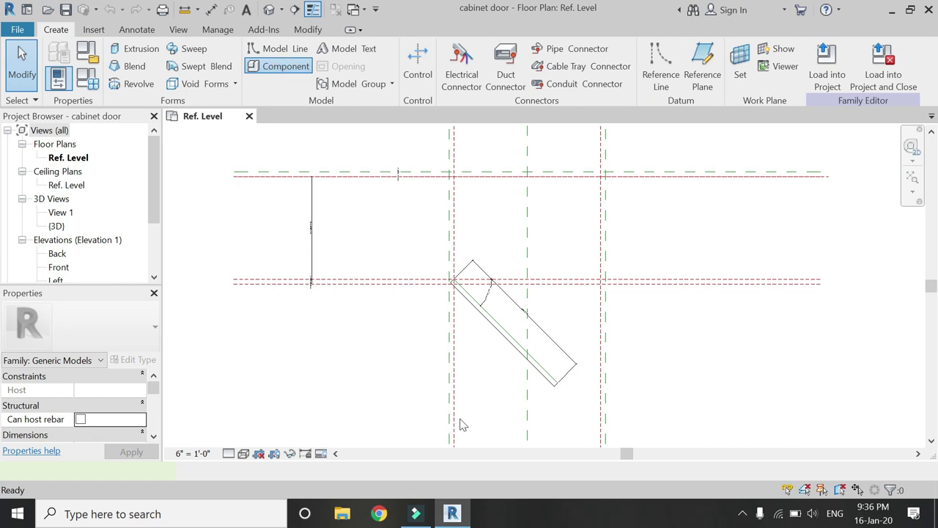
scroll(511, 387, "up", 1)
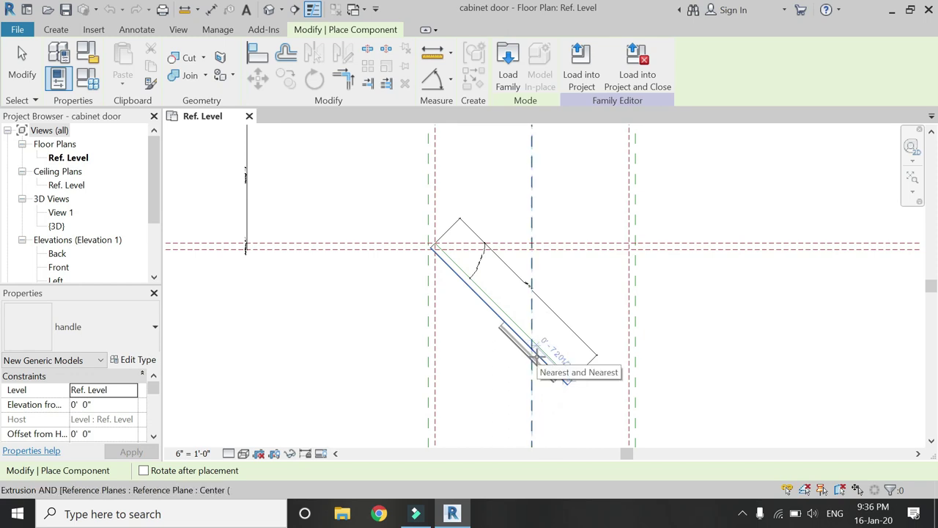
scroll(540, 360, "up", 4)
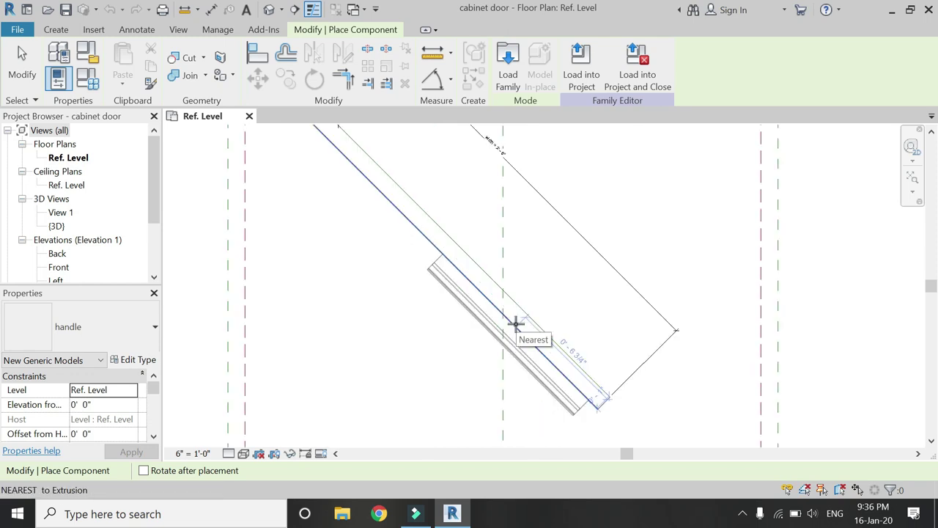
left_click(515, 323)
key("Escape")
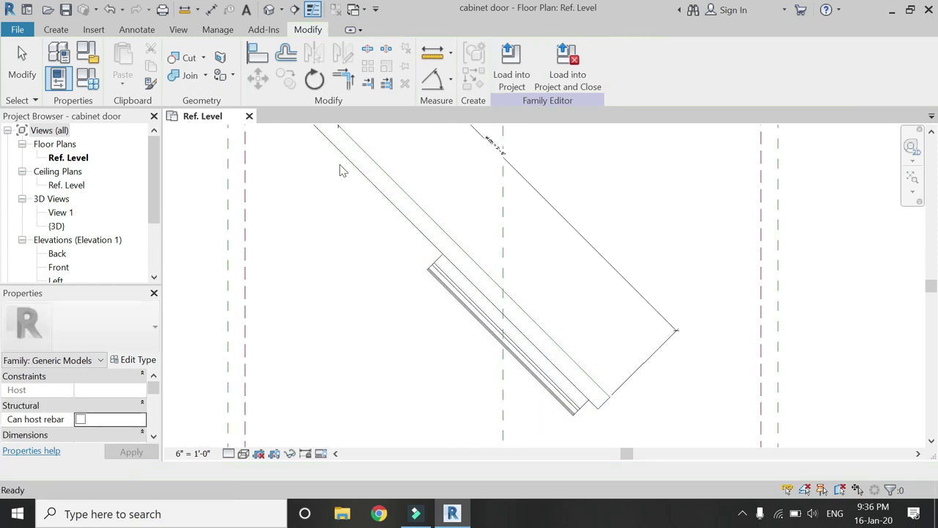
- Align the handle with the door panel's outer face and lock the alignment
left_click(262, 58)
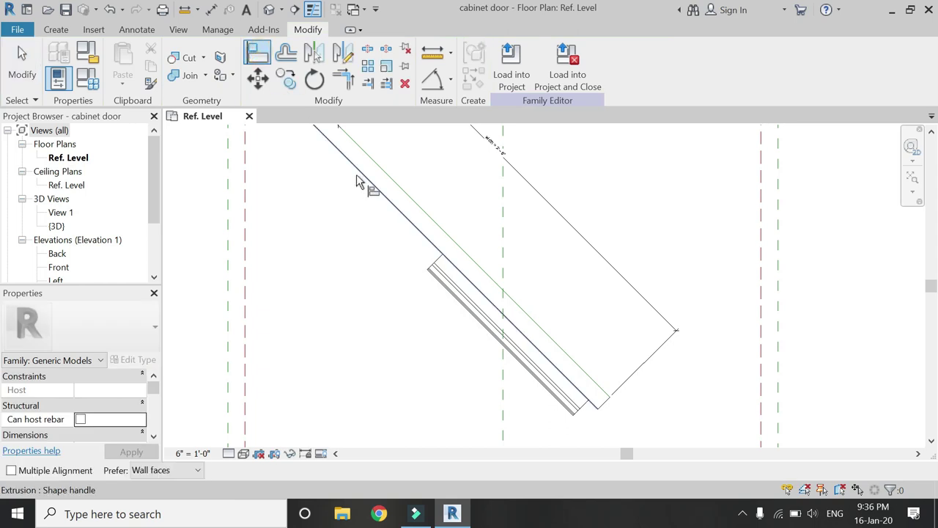
left_click(444, 269)
left_click(434, 270)
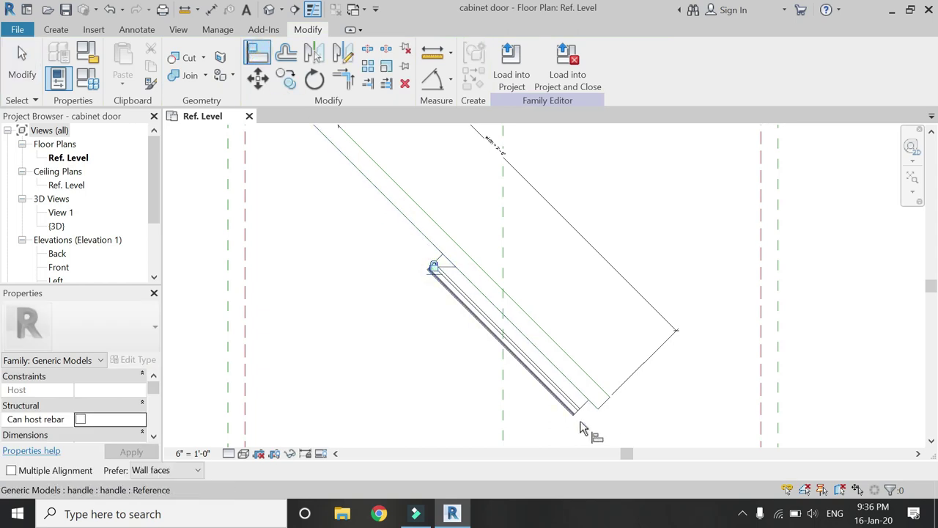
- Add an aligned dimension between the handle's end and the free end of the angled door panel
scroll(575, 420, "up", 3)
left_click(450, 80)
left_click(475, 104)
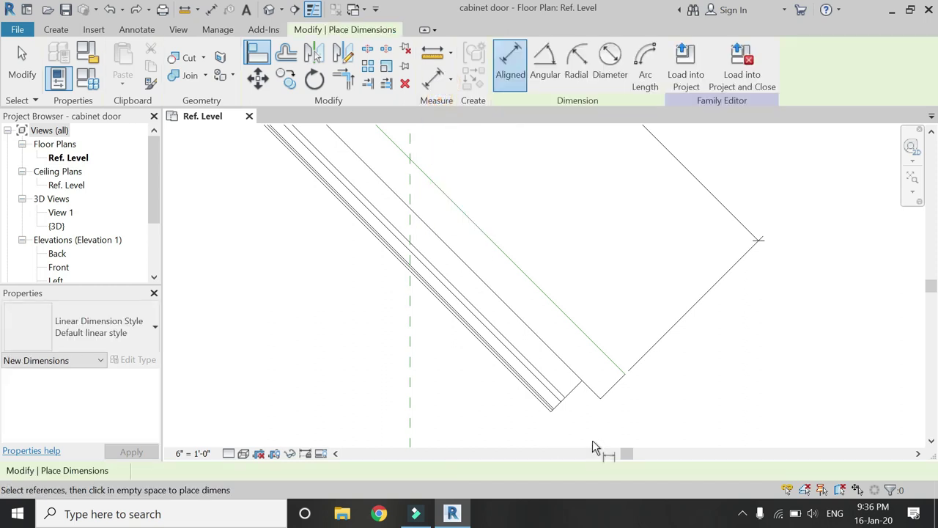
left_click(615, 402)
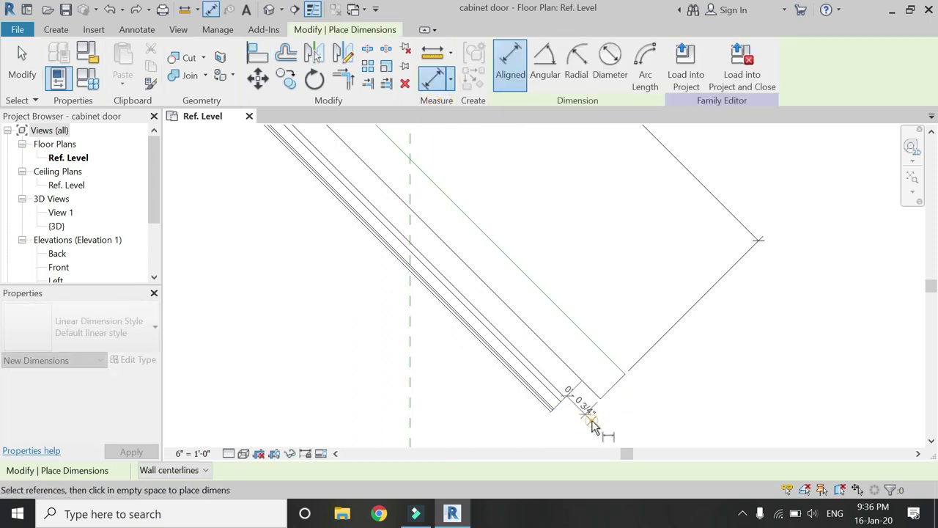
left_click(594, 427)
scroll(598, 430, "up", 2)
key("Escape")
key("Escape")
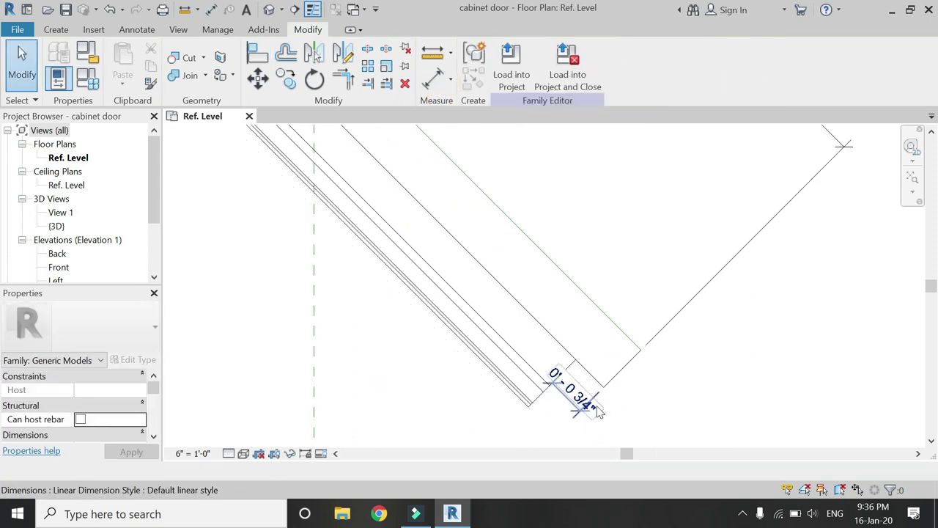
scroll(582, 406, "down", 1)
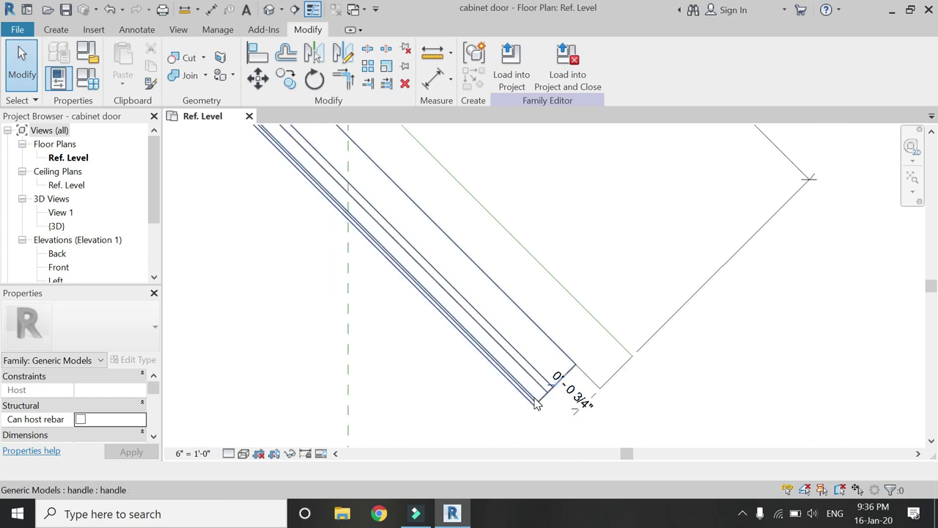
- Move the handle along the door panel so its end sits 1" from the panel's free end
left_click(537, 405)
left_click(258, 78)
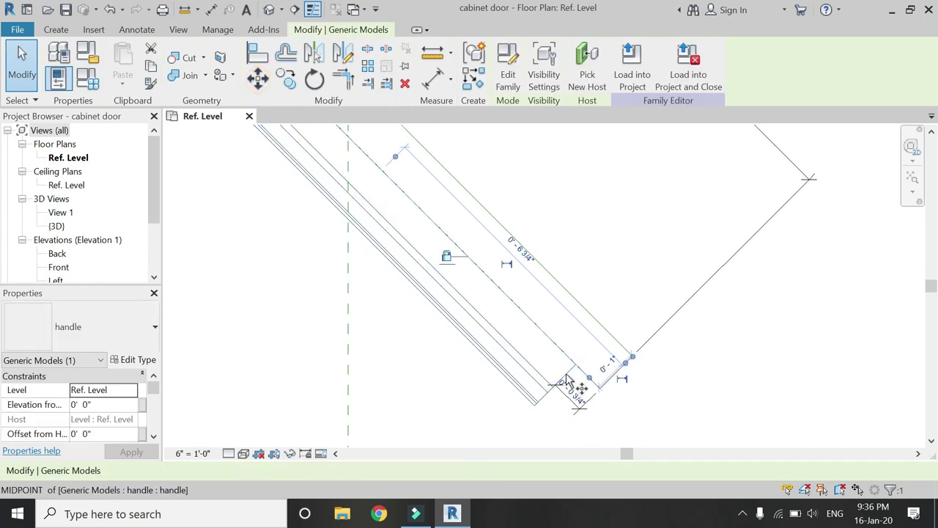
left_click(576, 363)
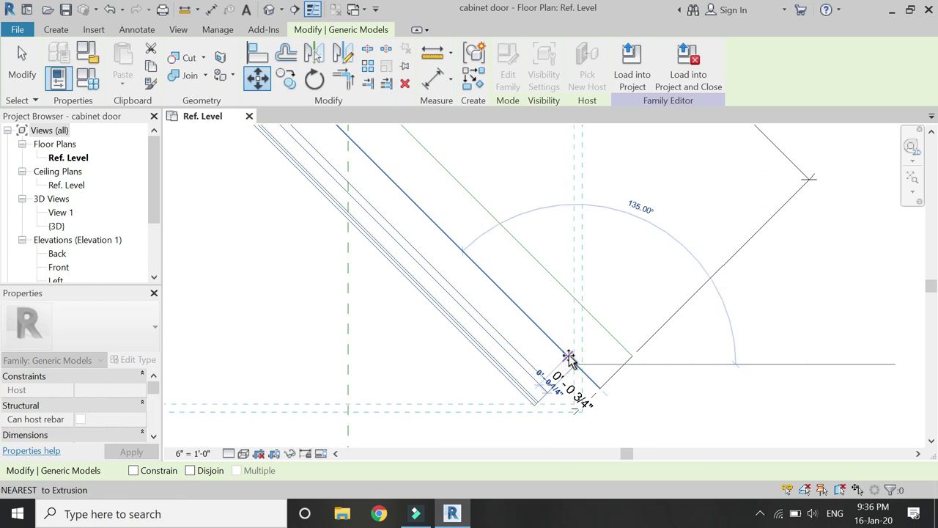
left_click(568, 356)
left_click(576, 400)
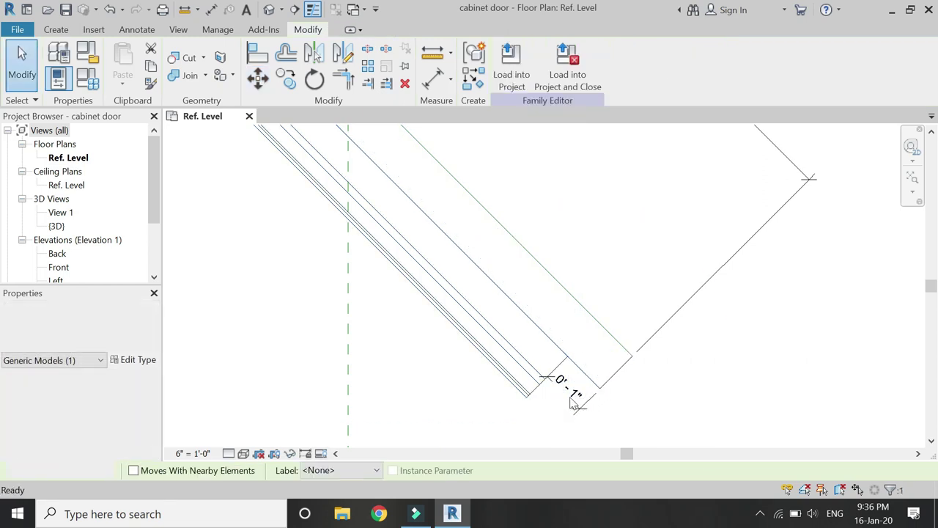
left_click(551, 379)
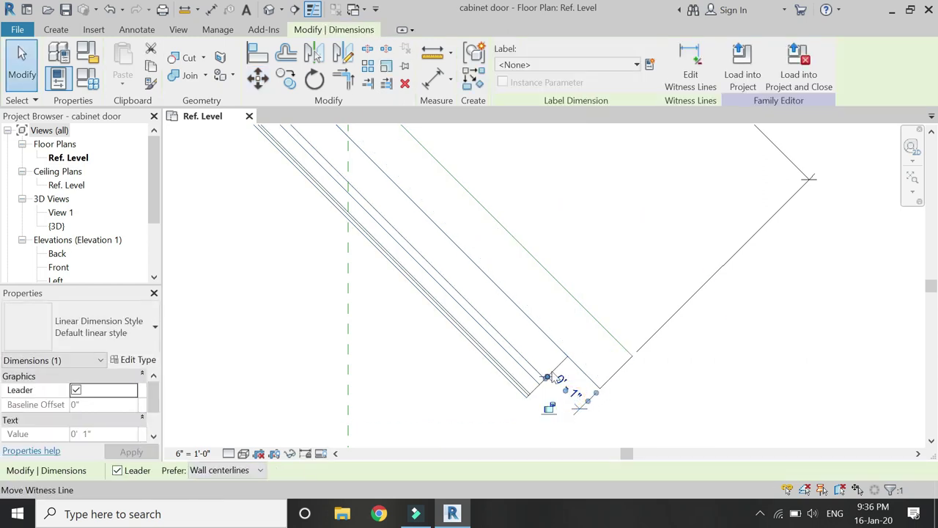
left_click(501, 416)
- Place an angular dimension between the horizontal reference plane at the door's hinge and the angled handle
scroll(503, 417, "down", 5)
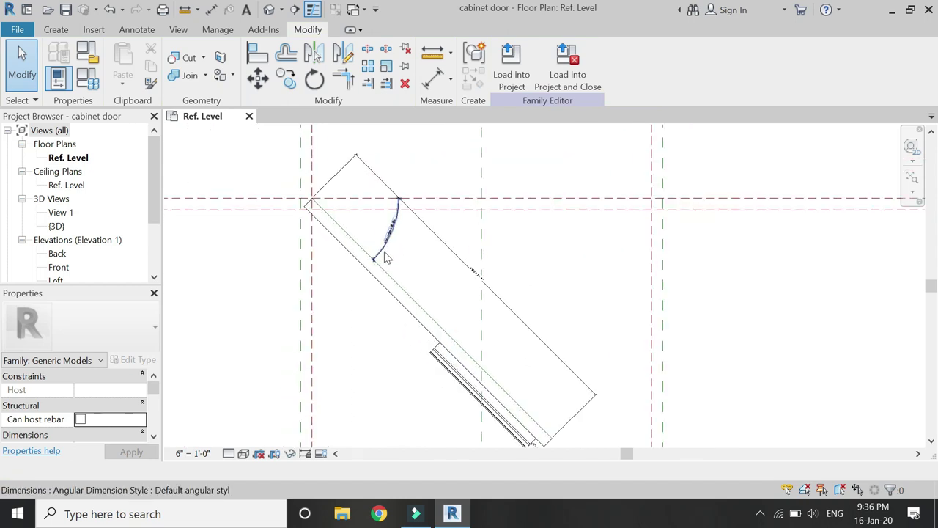
scroll(387, 257, "up", 1)
left_click(450, 80)
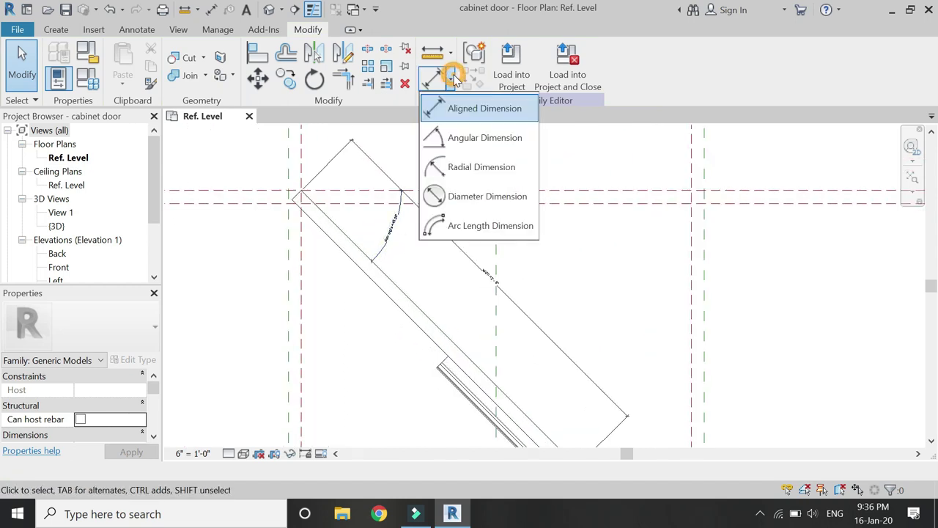
left_click(469, 138)
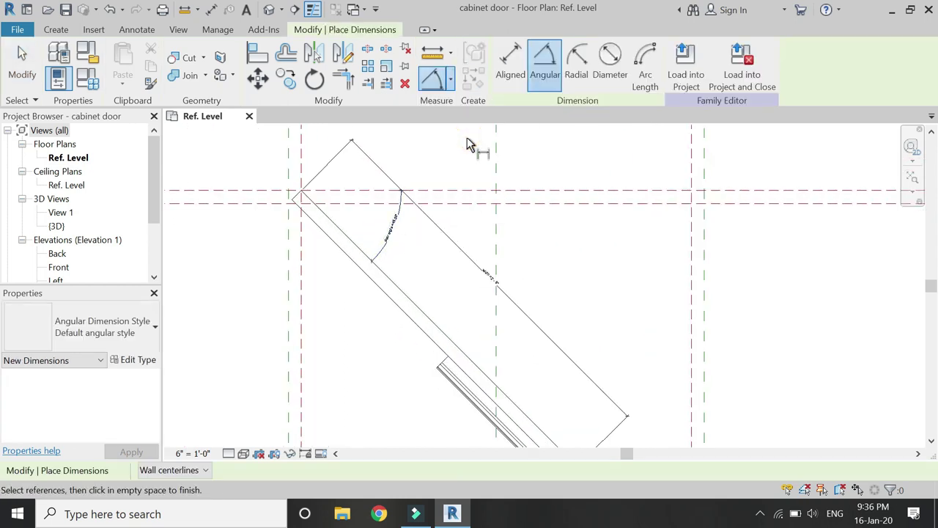
left_click(463, 191)
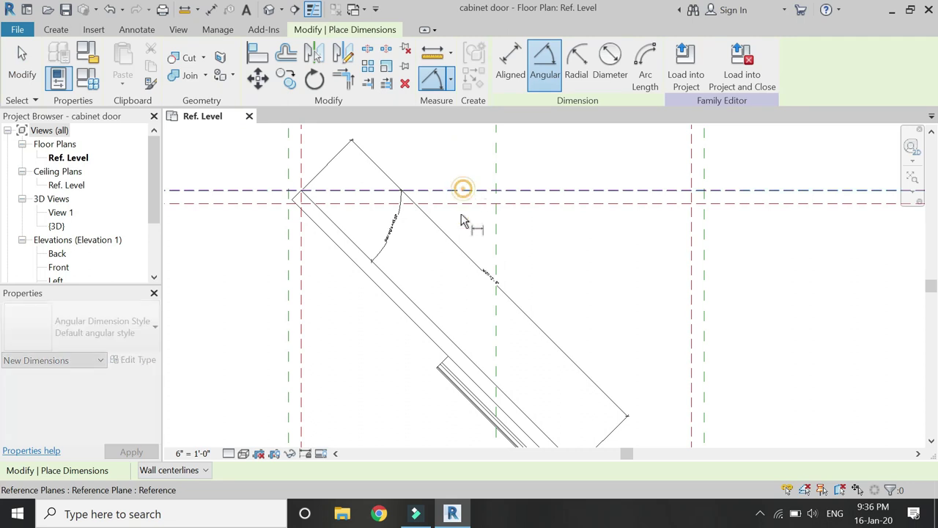
left_click(472, 381)
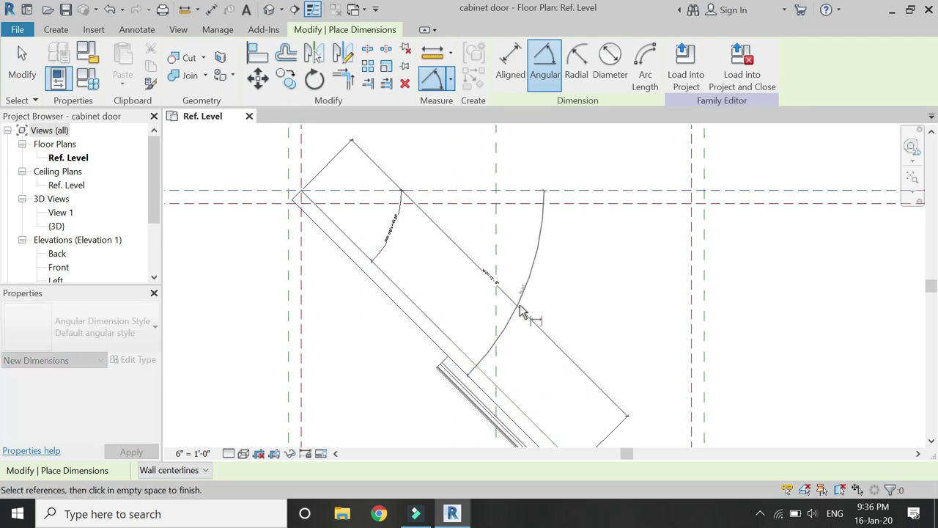
left_click(534, 266)
key("Escape")
key("Escape")
- Label the handle's angular dimension with the door angle parameter
left_click(535, 265)
left_click(627, 65)
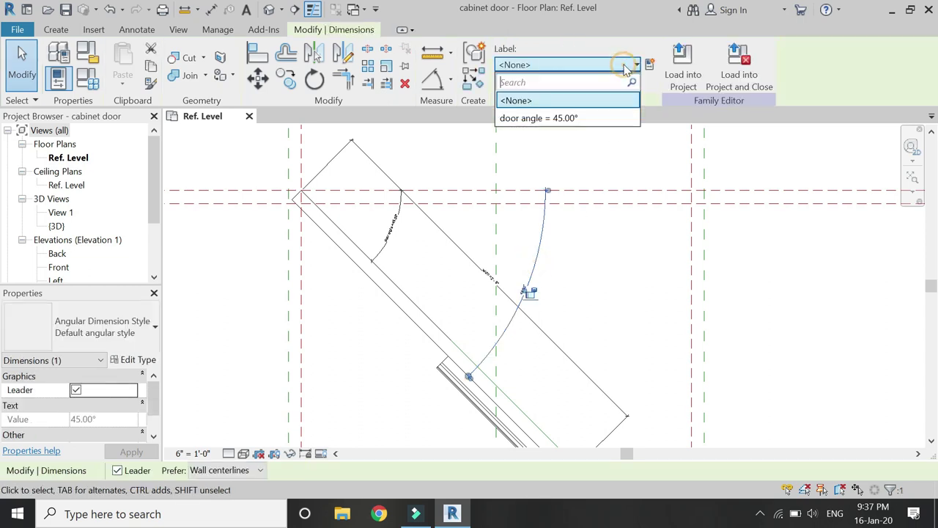
left_click(622, 118)
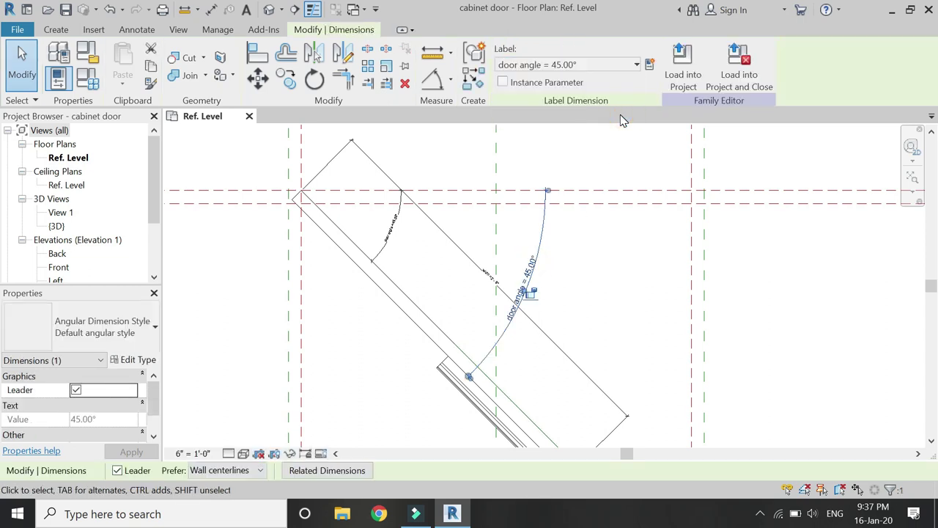
key("Escape")
scroll(537, 249, "down", 3)
scroll(537, 249, "up", 1)
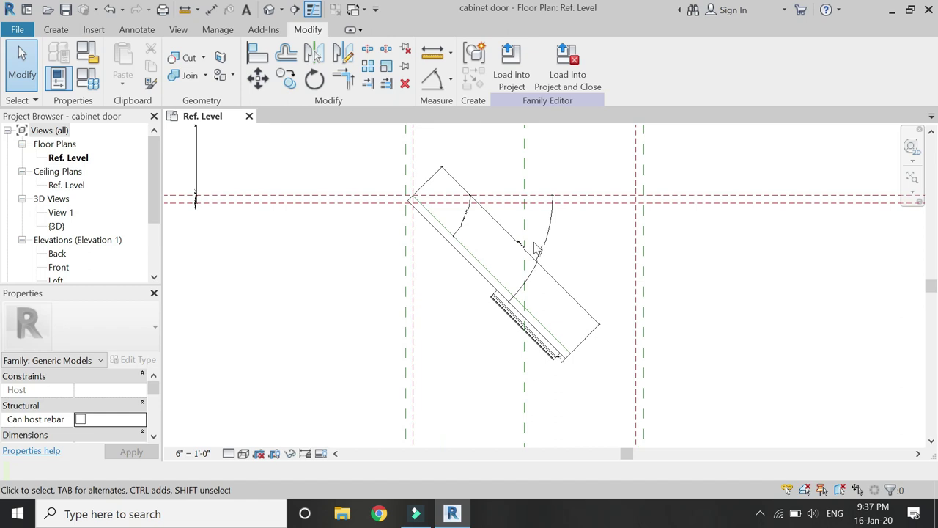
- In the Front elevation, move the handle vertically from the base of the door panel to just below its top edge
scroll(99, 205, "down", 2)
left_click(68, 228)
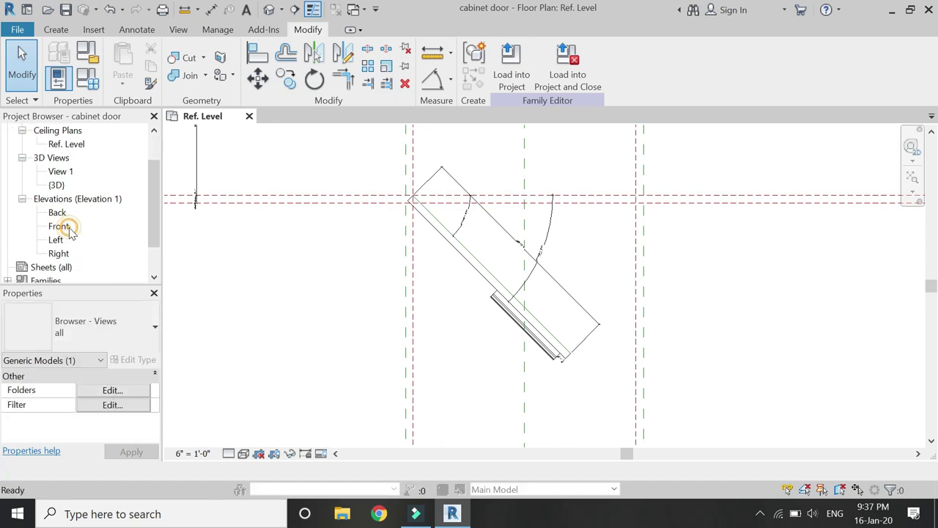
double_click(60, 227)
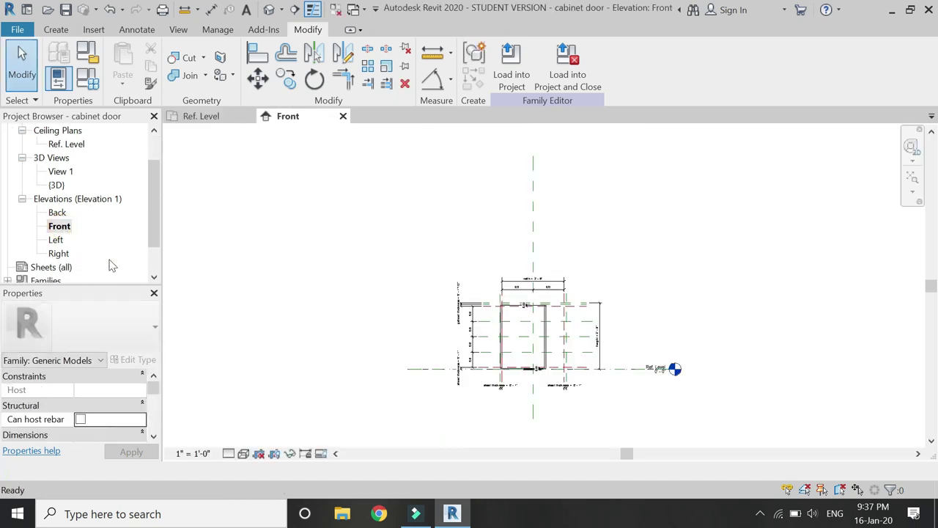
scroll(497, 387, "up", 10)
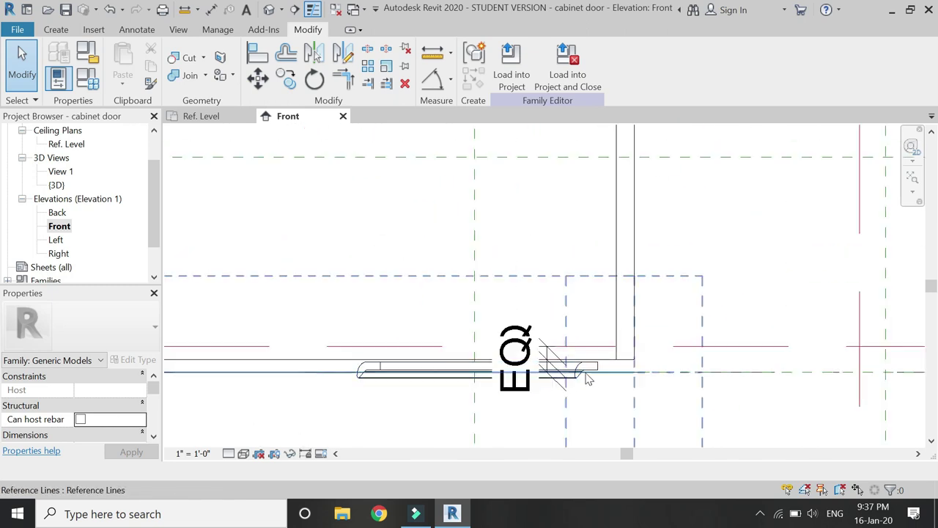
left_click(583, 372)
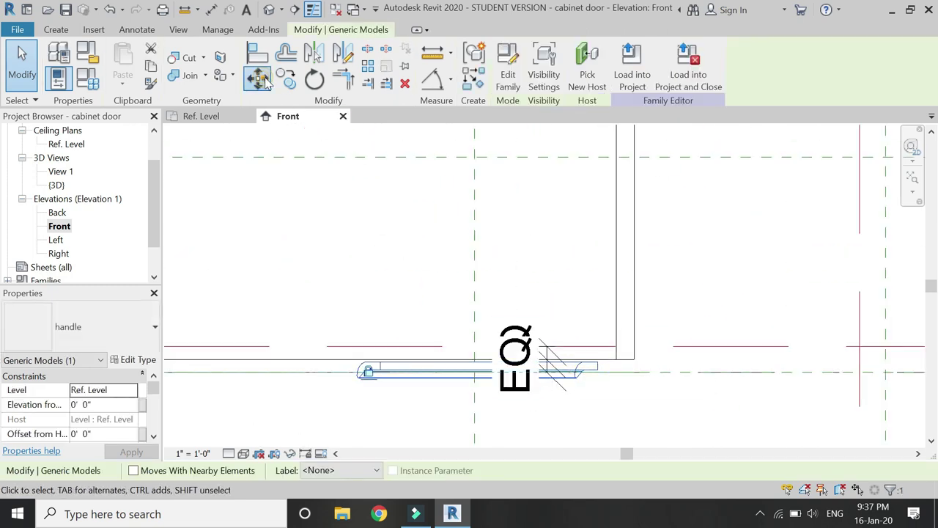
left_click(264, 81)
left_click(598, 362)
scroll(594, 427, "down", 1)
scroll(594, 427, "down", 3)
scroll(592, 172, "up", 4)
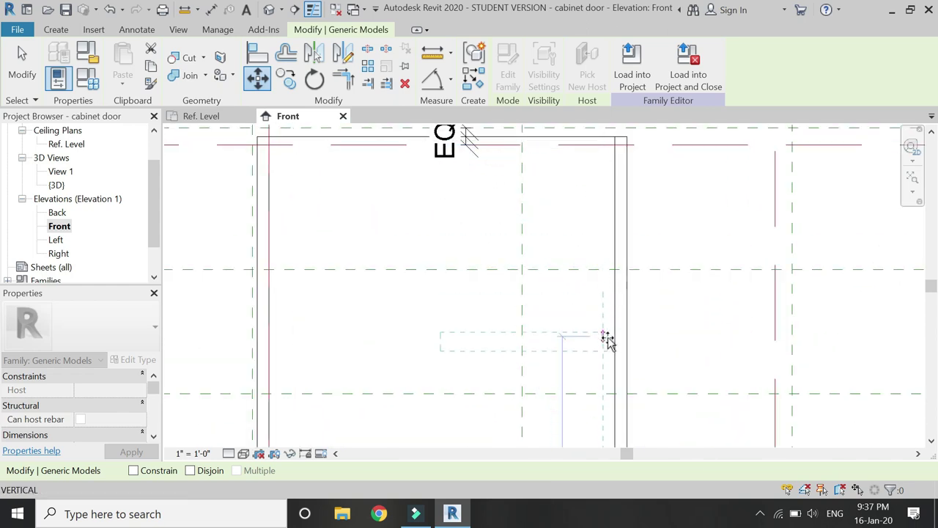
scroll(603, 218, "down", 2)
scroll(594, 236, "up", 3)
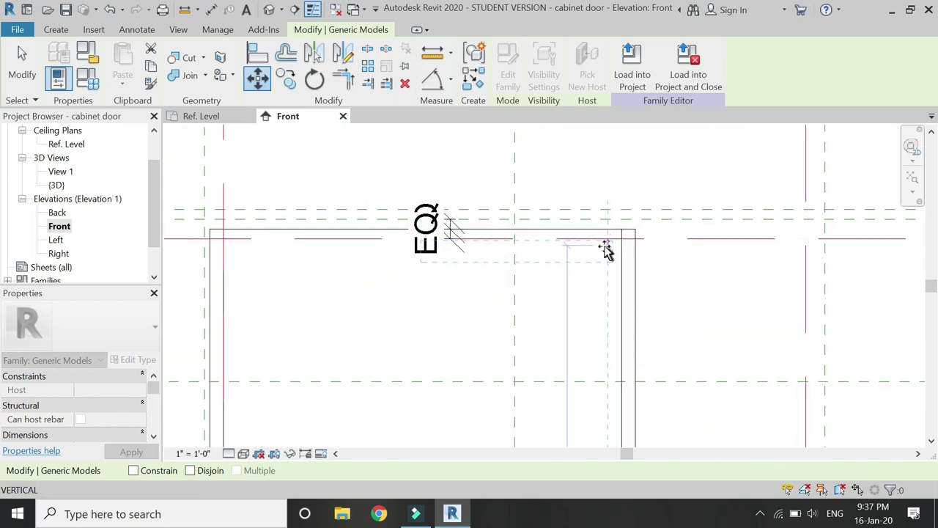
left_click(603, 244)
key("Escape")
- Draw a 1" vertical model line down from the door panel's top edge as a guide for the handle
scroll(586, 231, "up", 3)
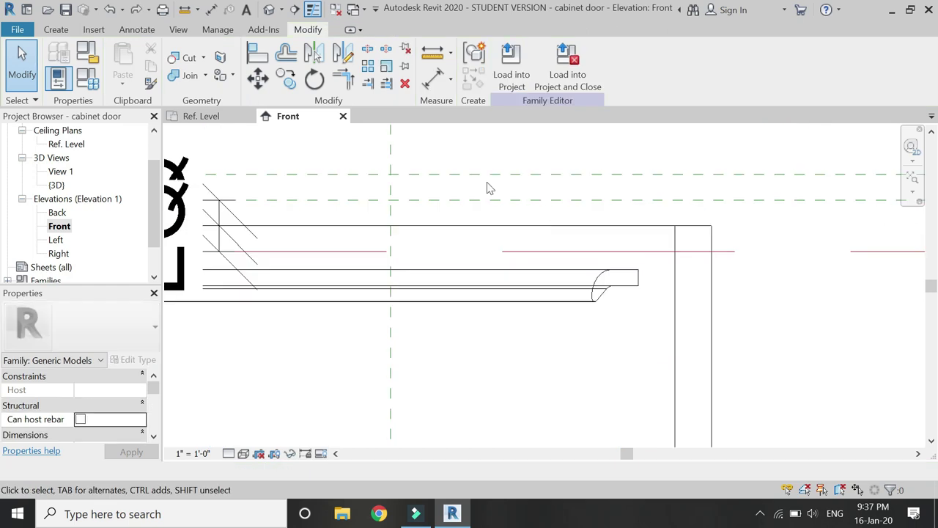
left_click(56, 30)
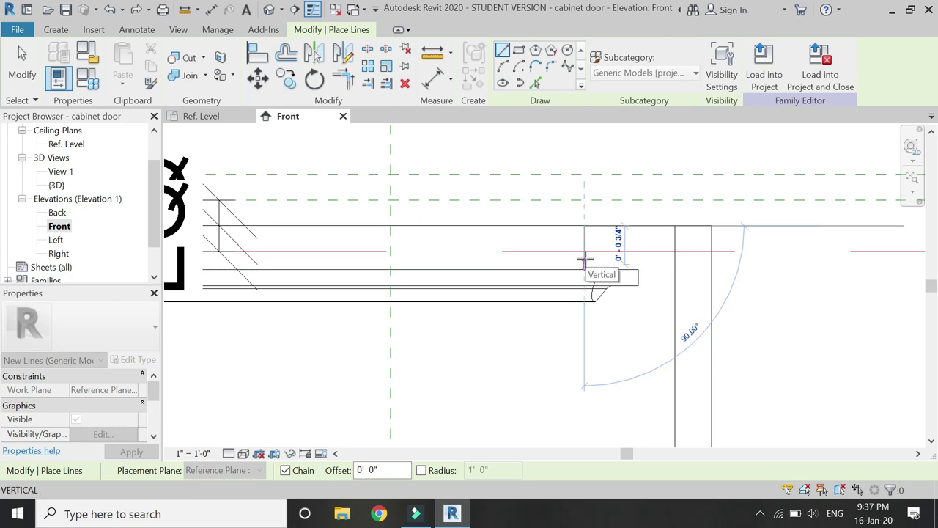
key("Escape")
key("Escape")
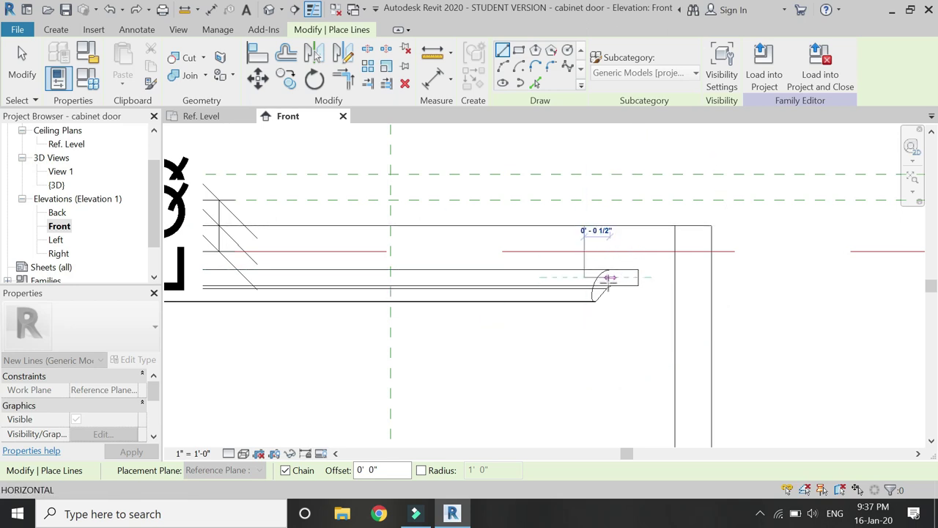
- Move the handle's top edge down to the lower end of the guide line and delete the guide line
scroll(607, 269, "up", 2)
left_click(606, 272)
key("m")
key("v")
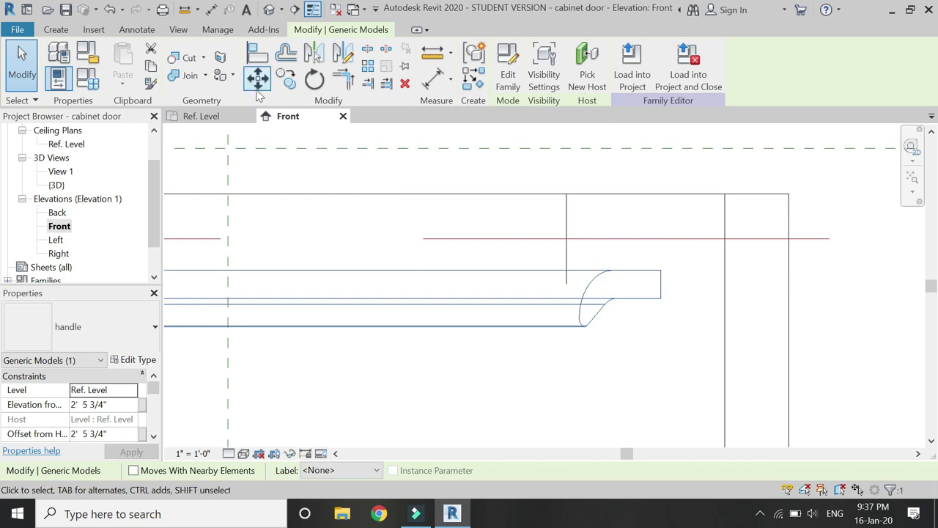
left_click(565, 271)
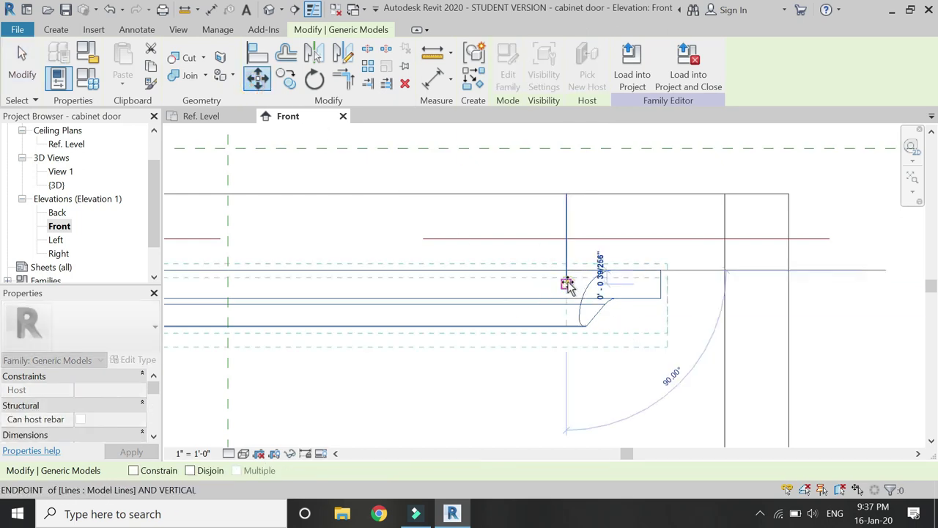
left_click(568, 284)
key("Escape")
left_click(570, 262)
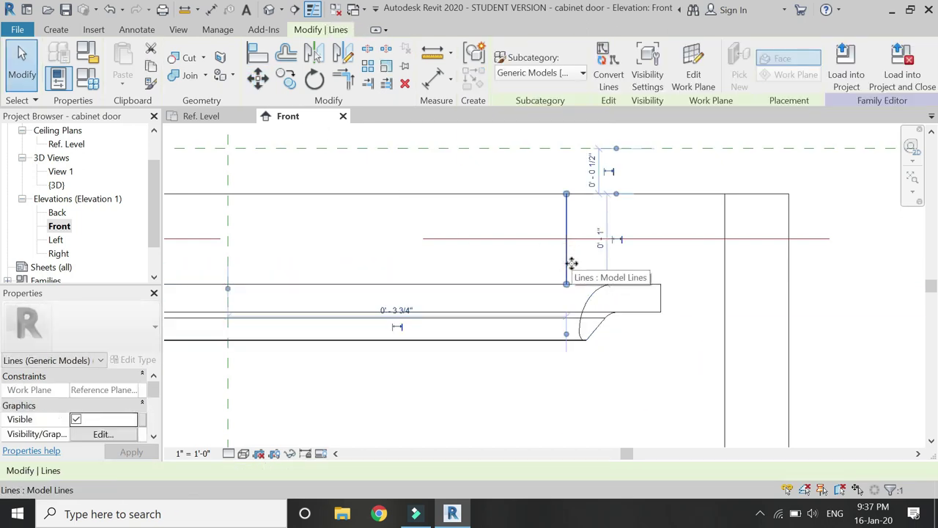
key("Delete")
- Add an aligned dimension between the door panel's top edge and the top of the handle
key("d")
key("i")
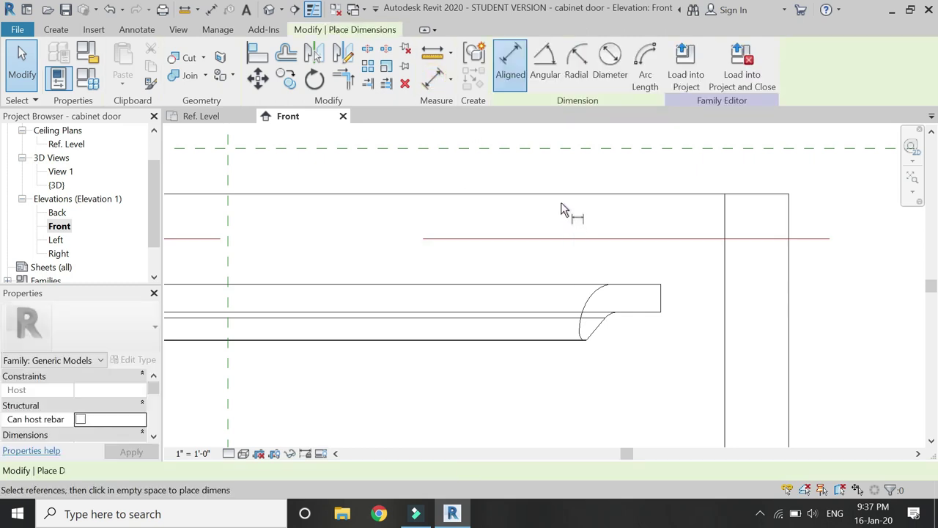
left_click(565, 195)
left_click(579, 231)
scroll(579, 242, "down", 3)
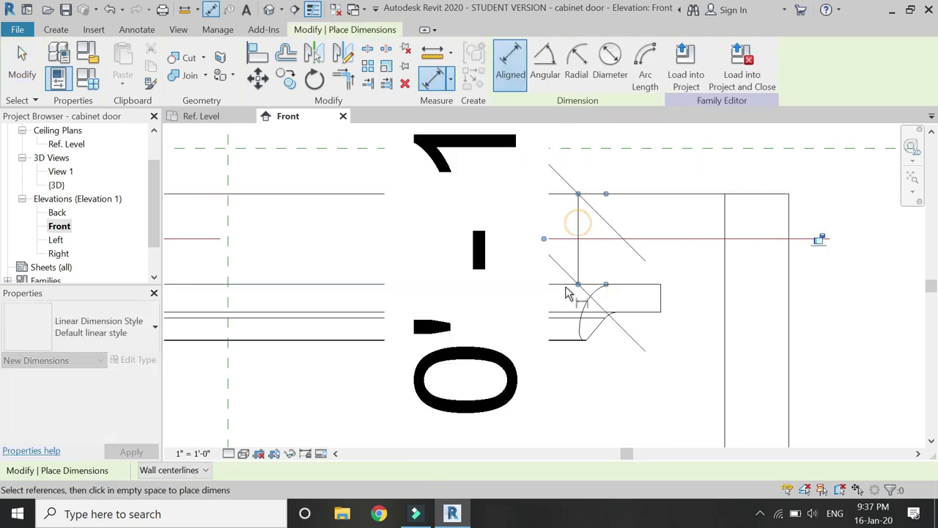
left_click(570, 289)
scroll(605, 247, "down", 6)
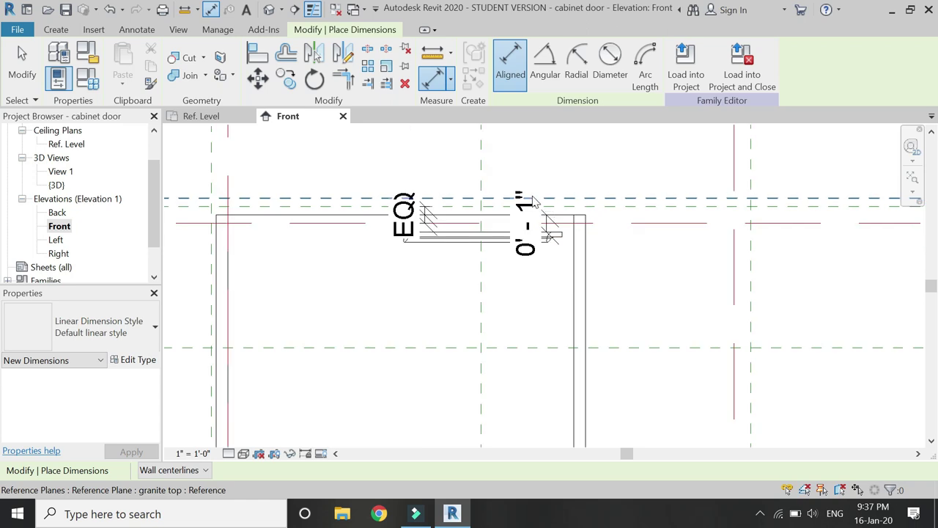
key("Escape")
key("Escape")
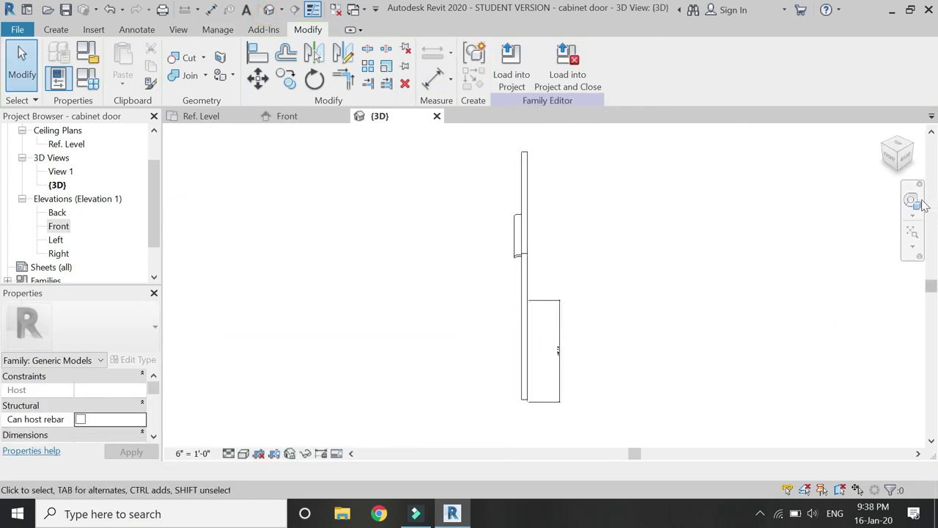
- Orbit the 3D view of the door family to examine the panel and its handle from the front
left_click(920, 208)
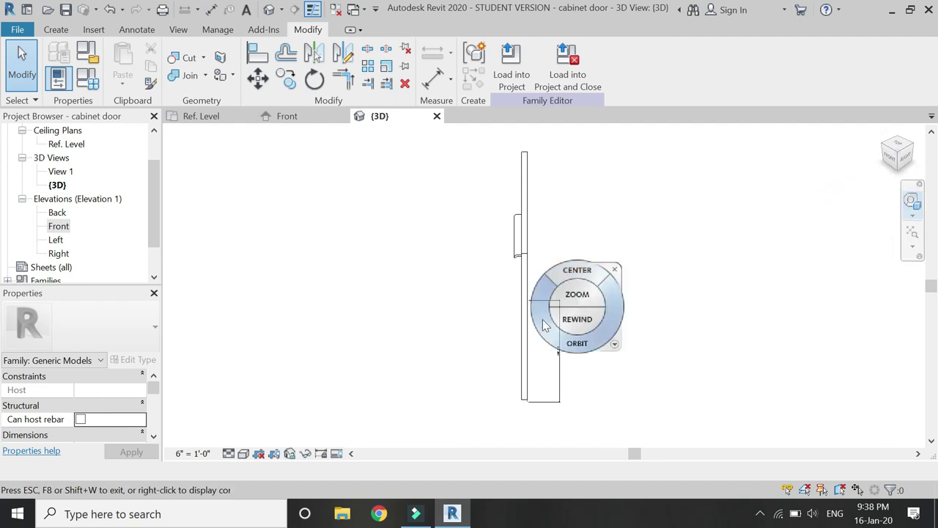
left_click_drag(570, 348, 658, 339)
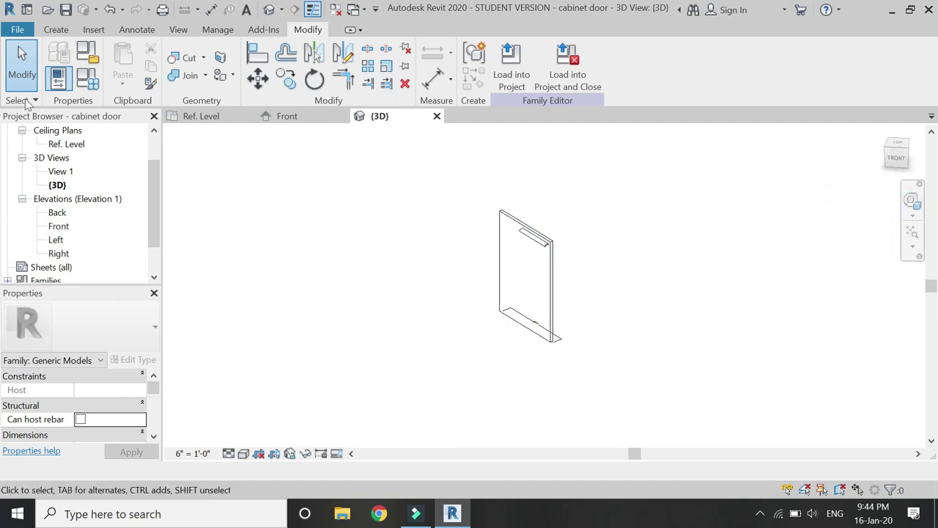
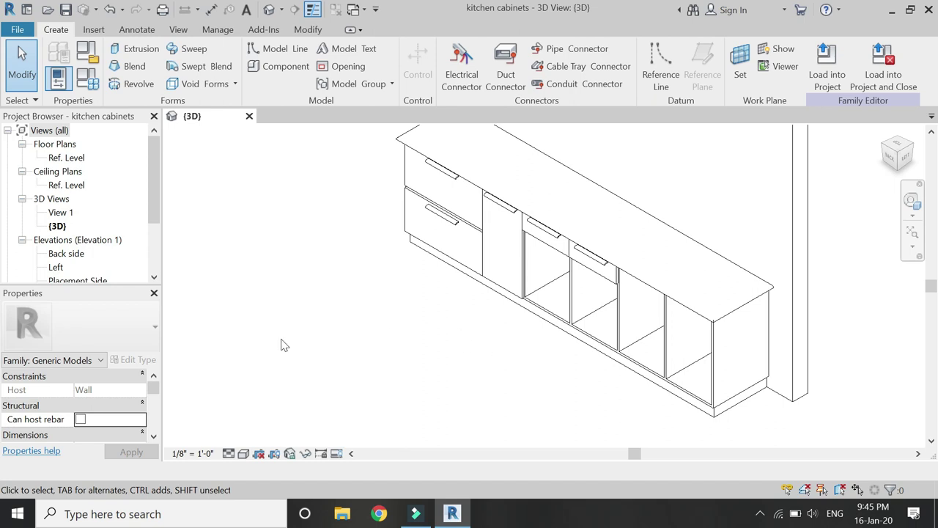
- Place a cabinet door component in the Ref. Level floor plan, rotated so its handle faces outward along the cabinet front
double_click(52, 158)
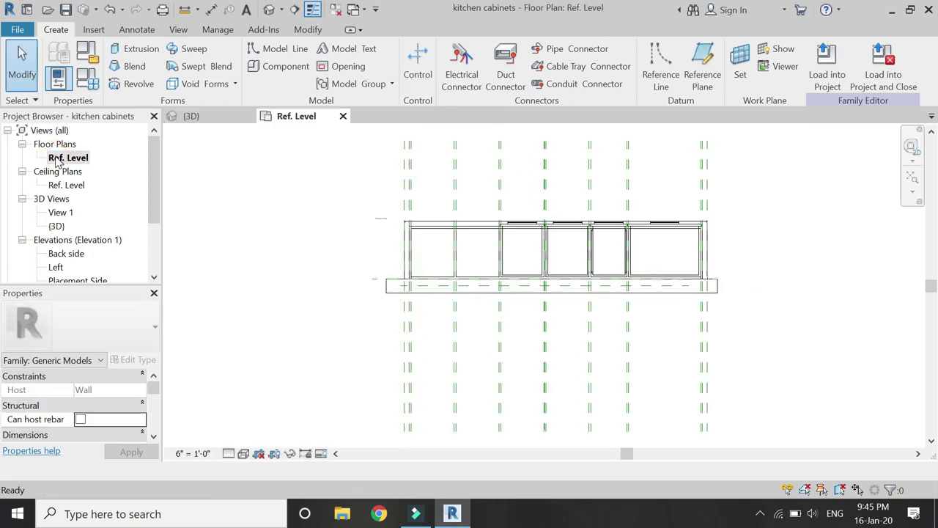
scroll(456, 225, "up", 4)
left_click(56, 30)
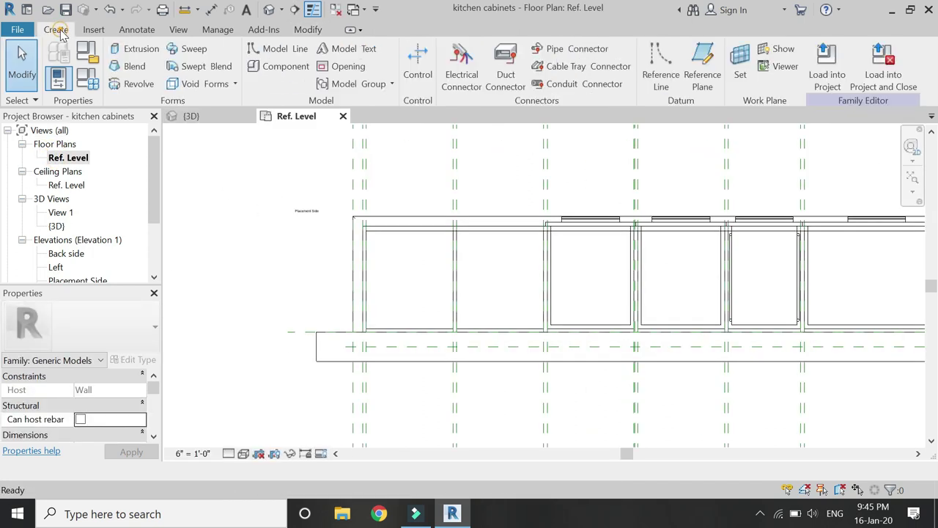
left_click(279, 66)
left_click(145, 329)
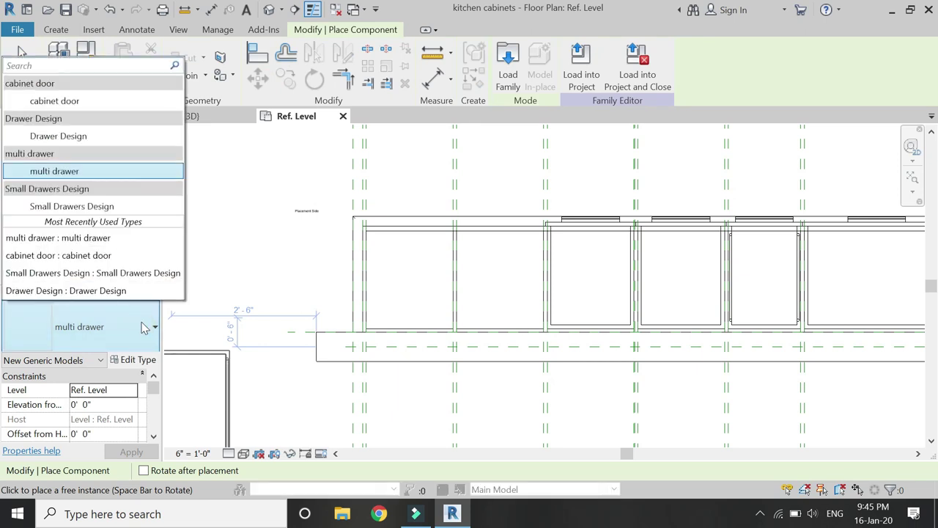
left_click(110, 102)
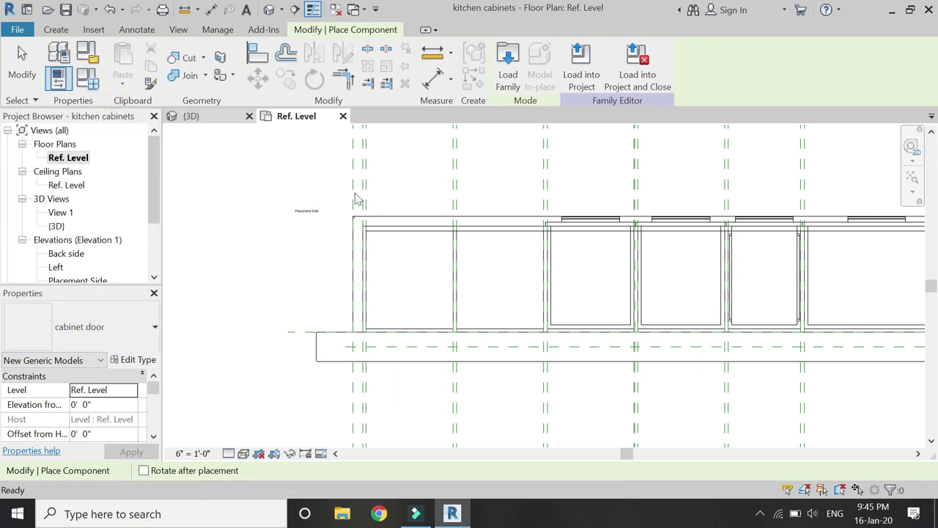
scroll(456, 189, "up", 2)
scroll(419, 293, "down", 2)
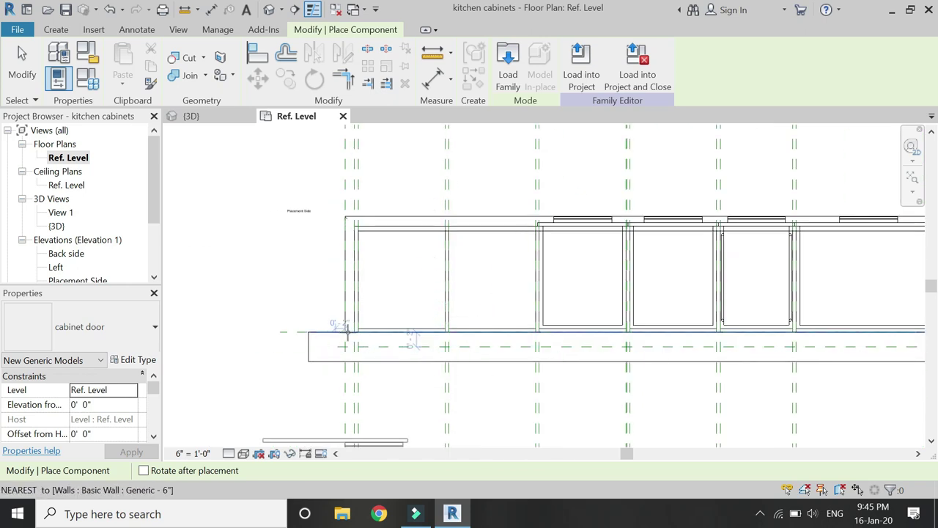
key("space")
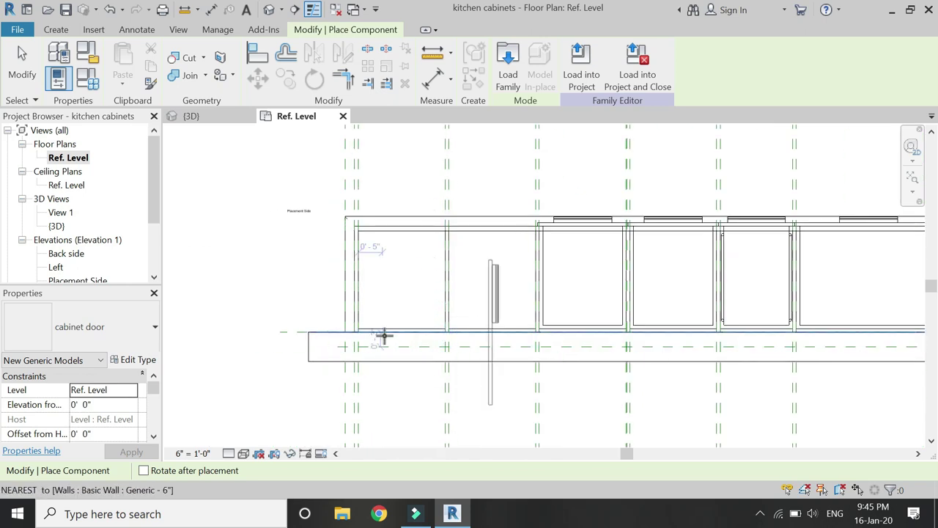
key("space")
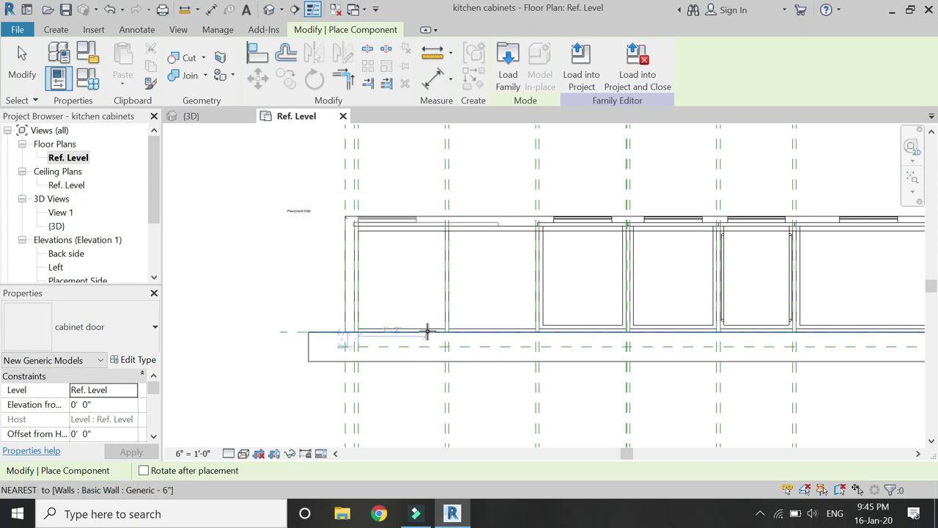
left_click(465, 330)
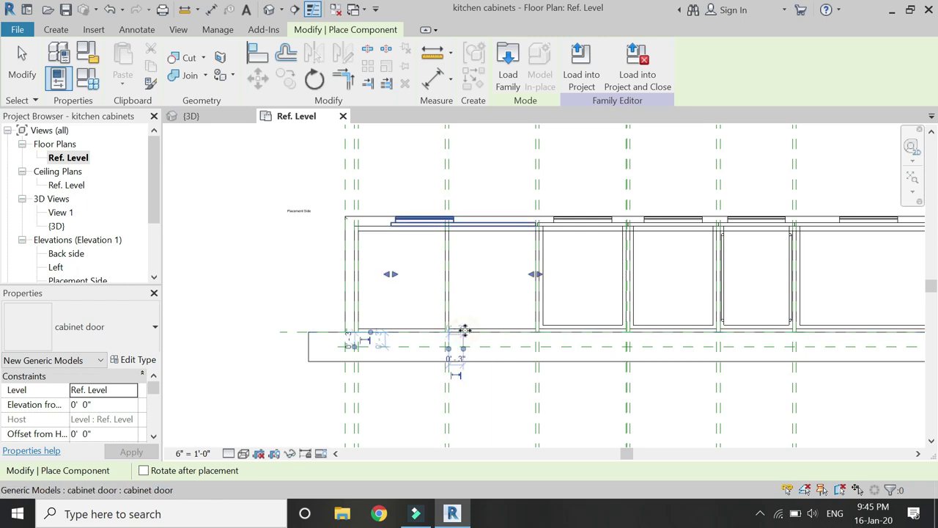
scroll(508, 181, "up", 2)
key("Escape")
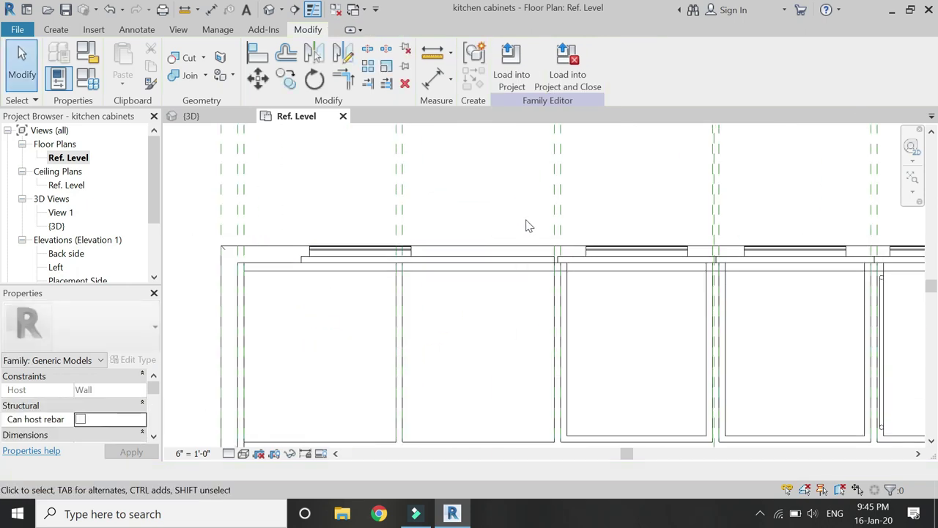
- Move the placed door a short distance inward and sideways so its end edge clears the adjoining drawer cabinet
left_click(520, 257)
key("m")
key("v")
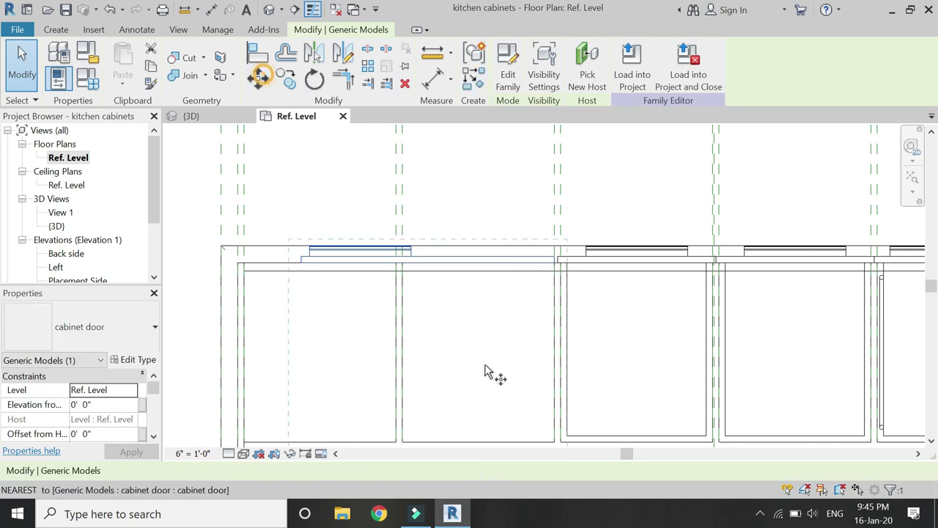
left_click(476, 332)
left_click(448, 337)
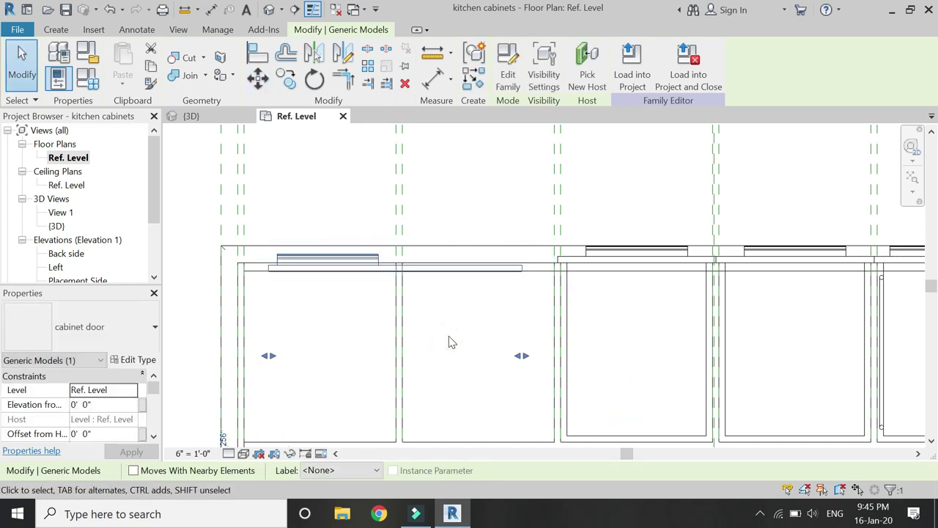
- Align the door's right end with the near reference plane of the partition beside the adjoining drawer cabinet
key("a")
key("l")
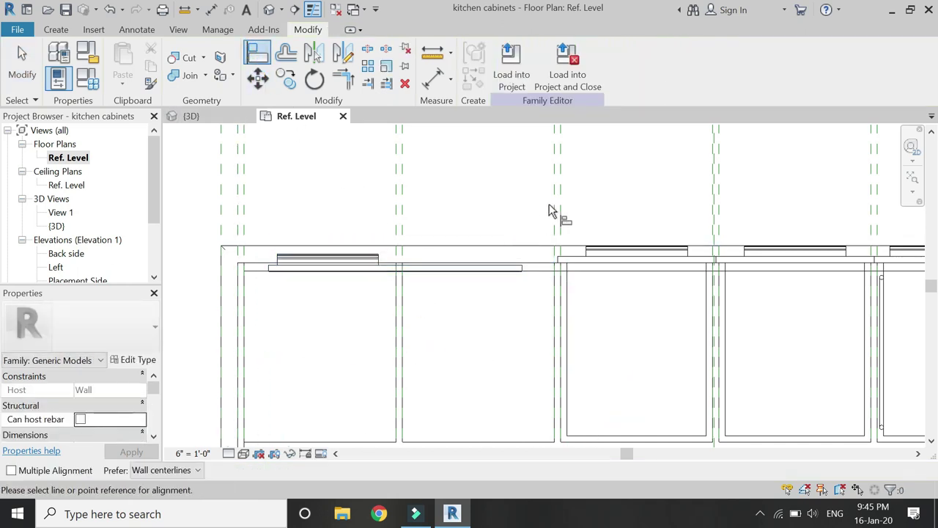
scroll(549, 234, "up", 2)
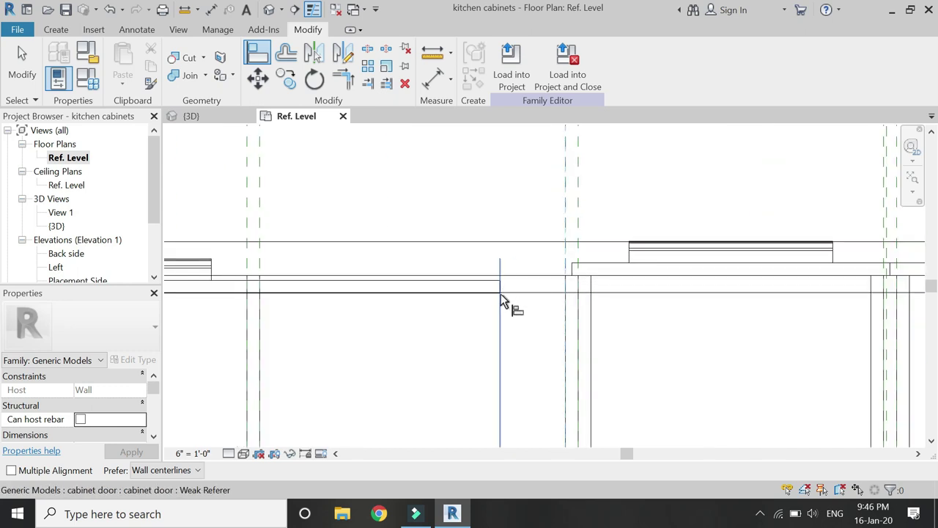
left_click(499, 298)
left_click(576, 302)
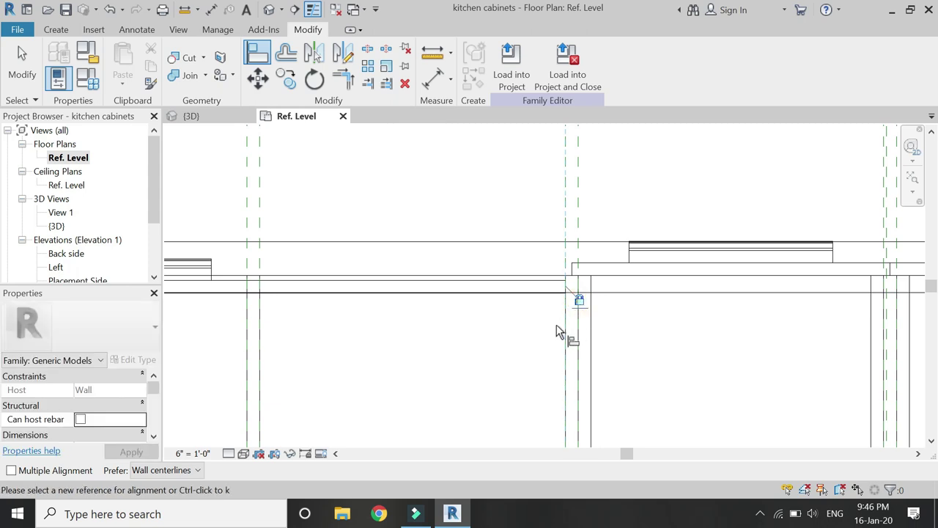
scroll(513, 333, "up", 2)
key("Escape")
- Move the door outward so its back face sits on the cabinet front line, level with the neighbouring drawer fronts
left_click(523, 297)
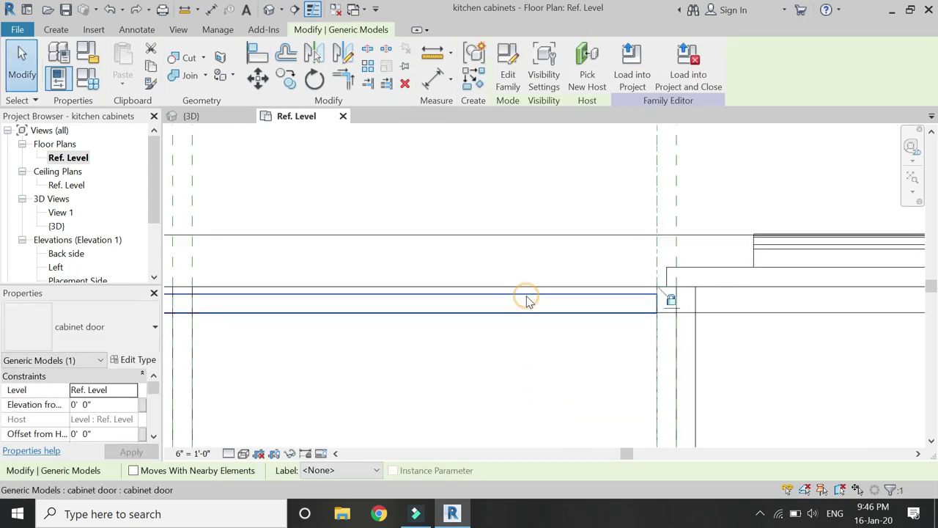
key("m")
key("v")
left_click(671, 326)
left_click(655, 283)
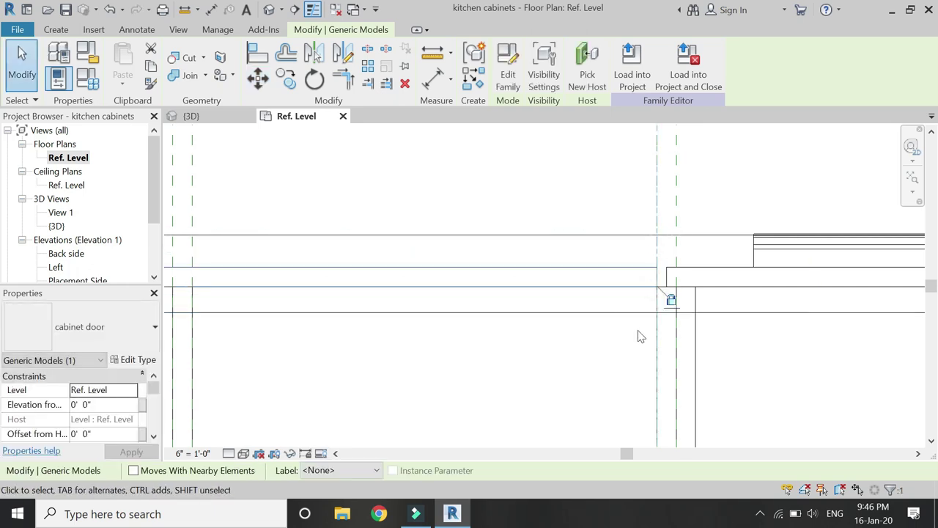
scroll(634, 306, "down", 2)
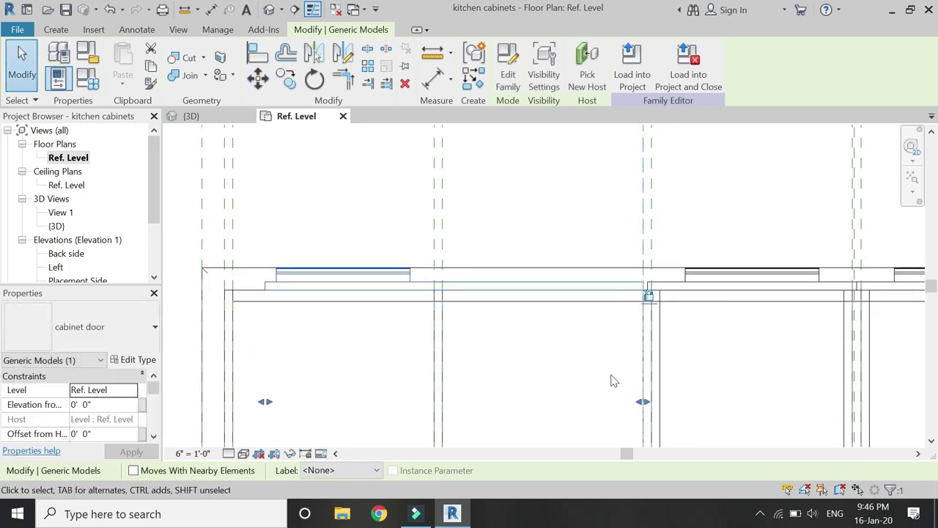
left_click(618, 351)
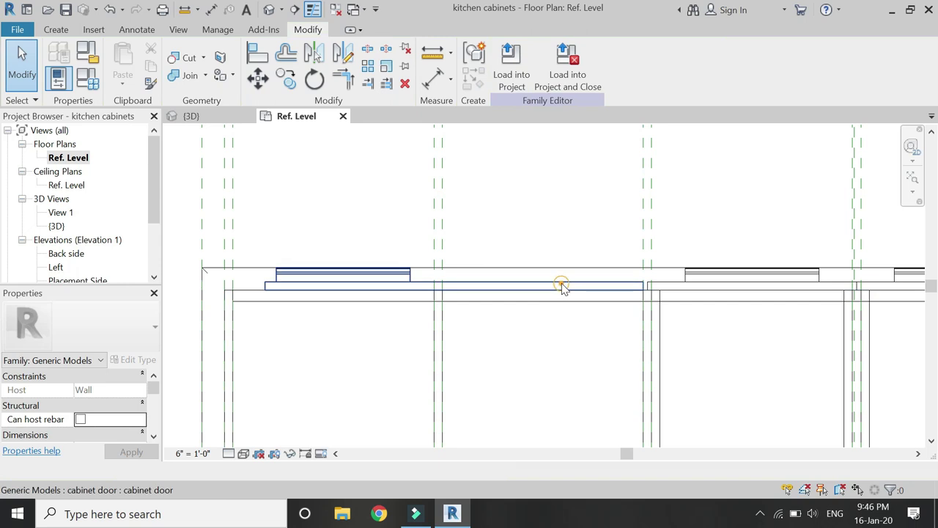
- Associate the door's height with the family parameter "total height of cabinets"
left_click(561, 285)
scroll(121, 388, "down", 3)
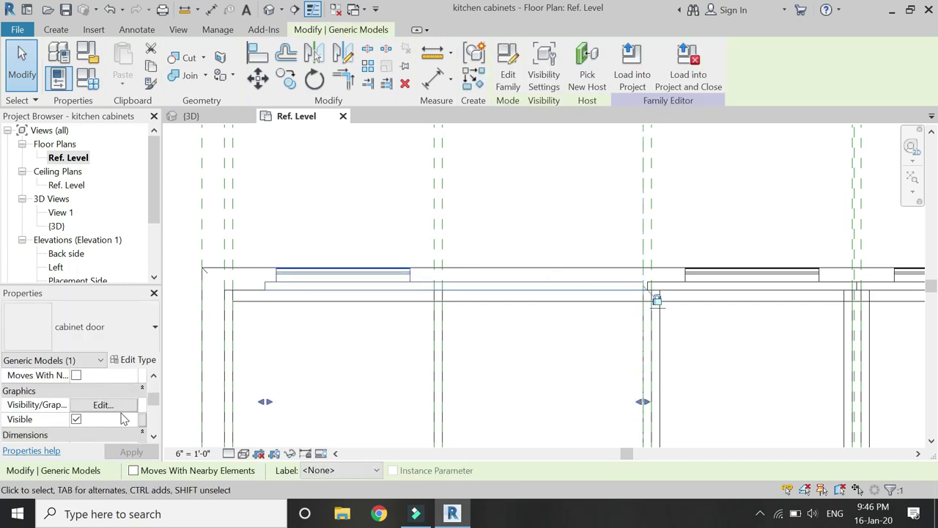
scroll(123, 418, "down", 2)
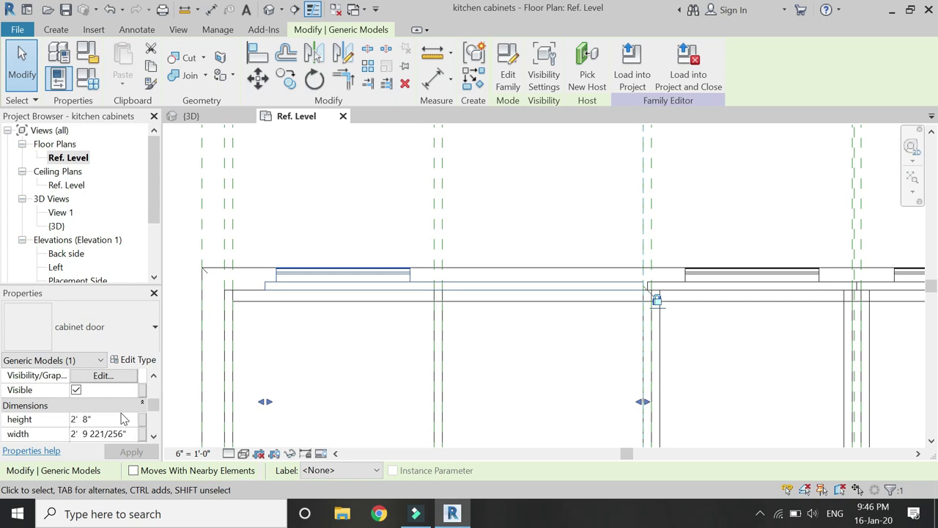
left_click(142, 420)
scroll(145, 276, "down", 1)
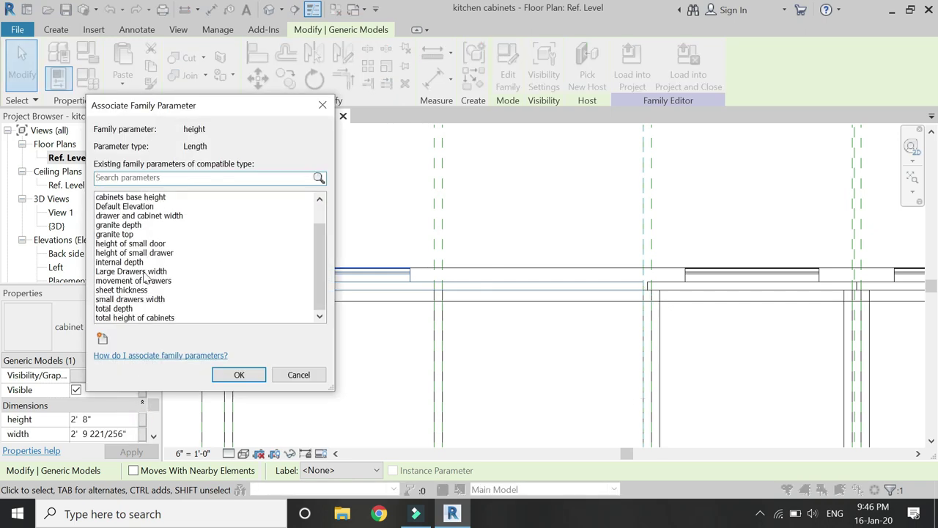
left_click(152, 318)
left_click(238, 375)
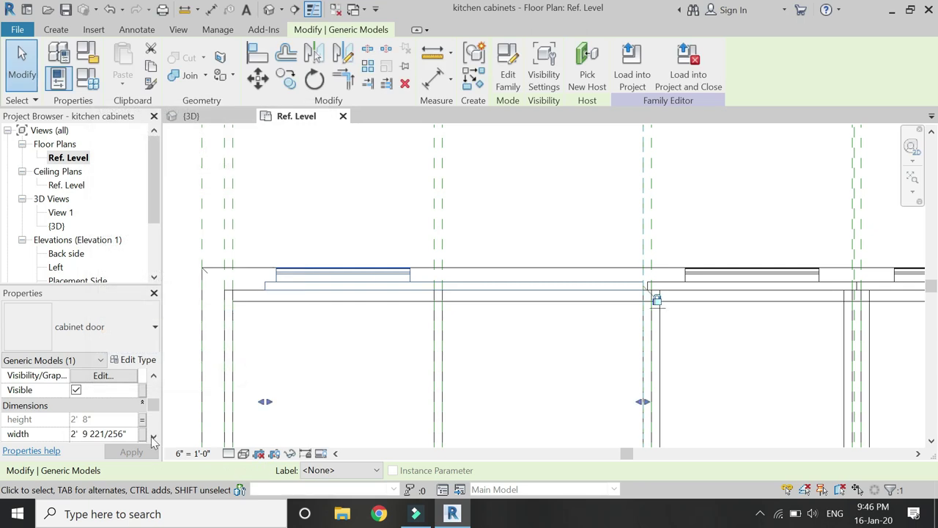
- Associate the door's width with the family parameter "cabinet width"
left_click(142, 419)
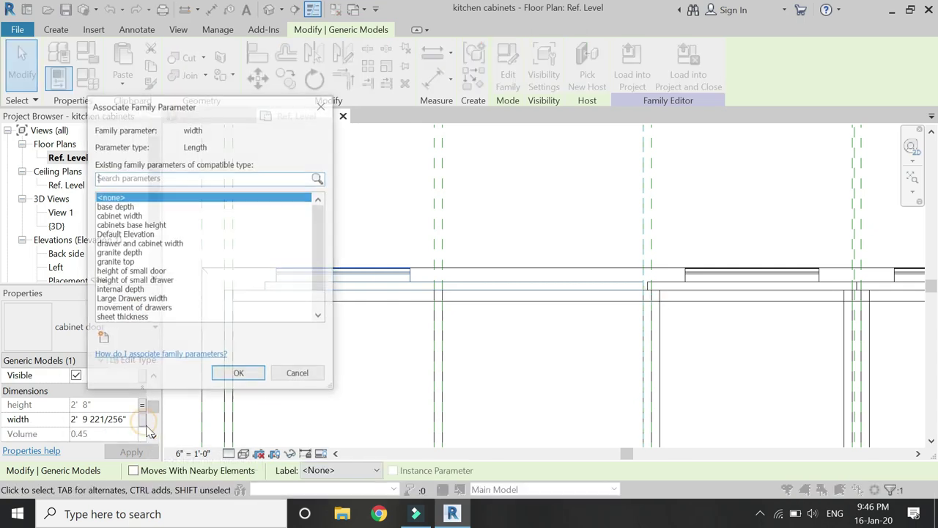
left_click(121, 216)
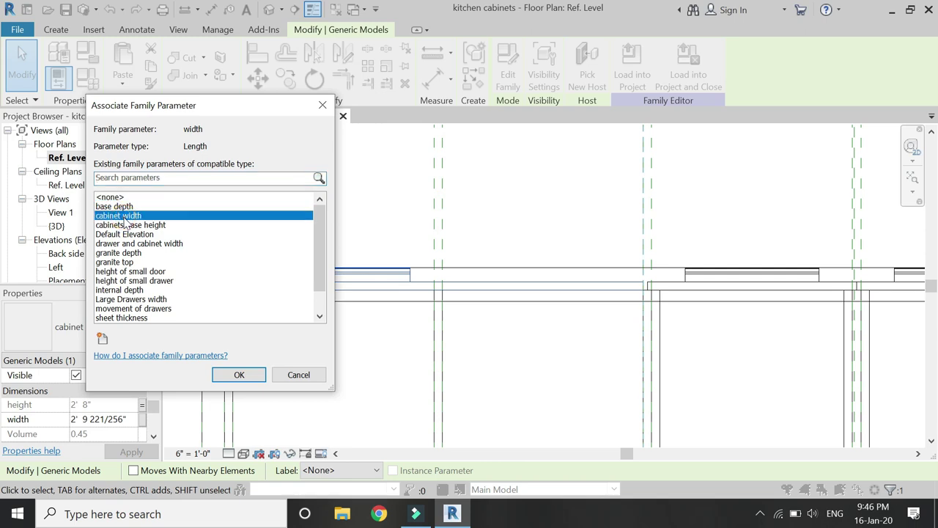
left_click(239, 374)
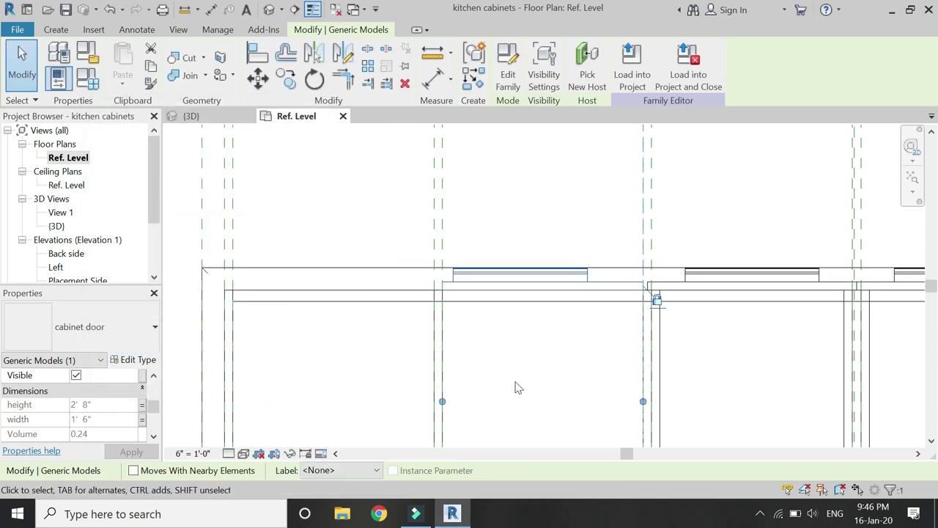
- In the Placement Side elevation, align the door's top reference with the lower reference plane of the cabinet's top sheet
left_click(227, 116)
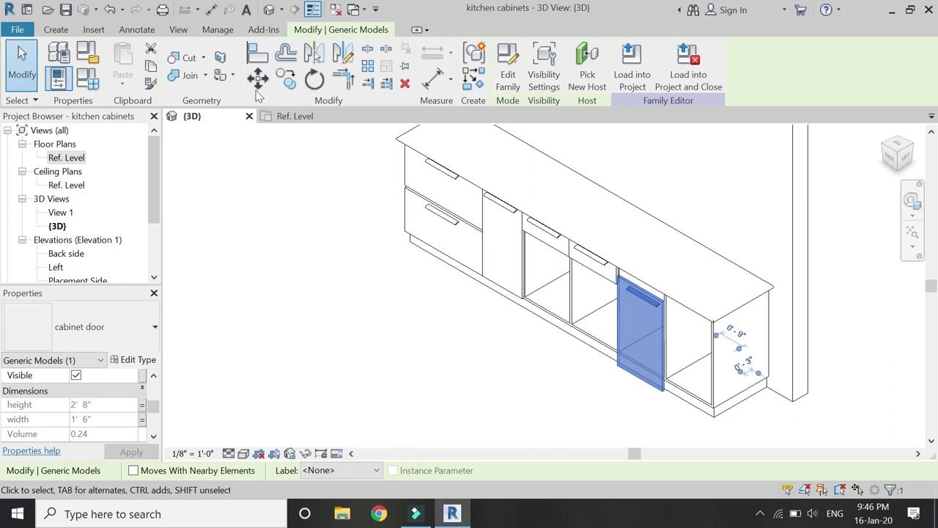
scroll(32, 244, "down", 1)
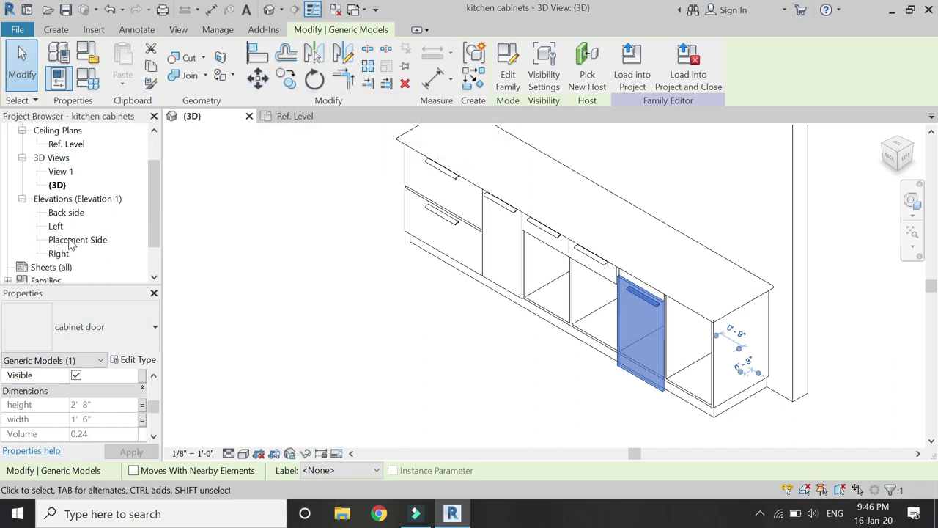
double_click(70, 241)
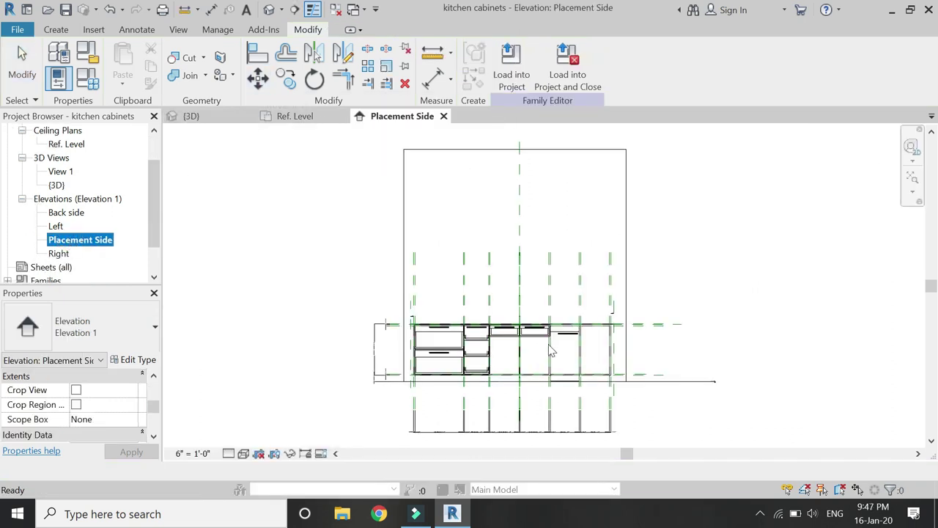
scroll(576, 357, "up", 5)
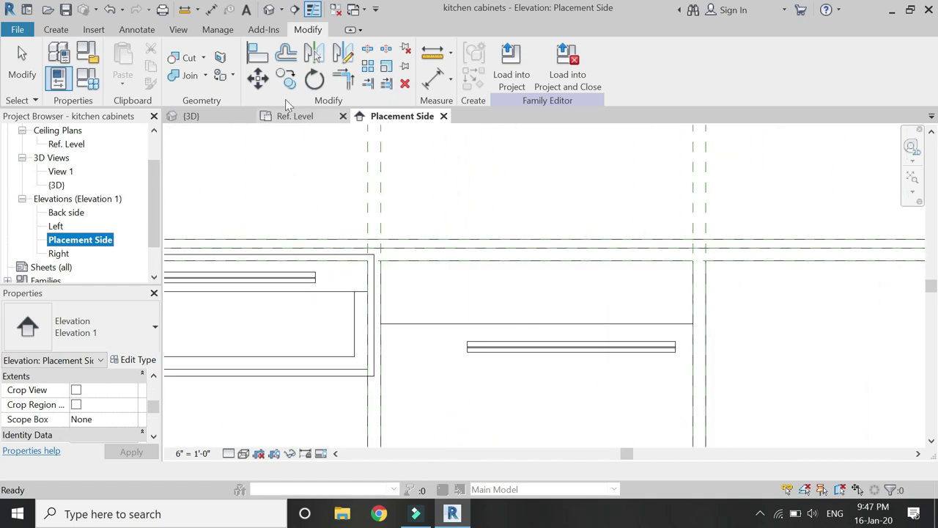
left_click(258, 55)
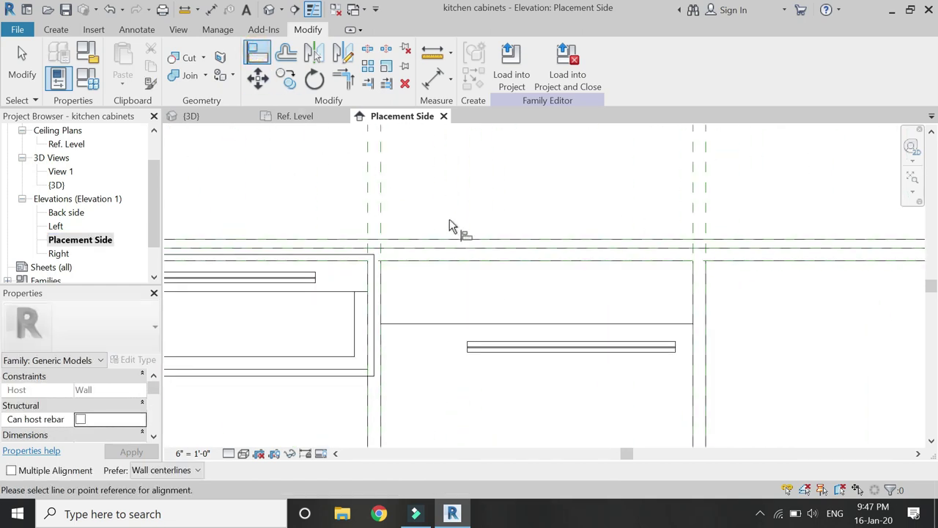
key("Tab")
left_click(472, 262)
left_click(457, 331)
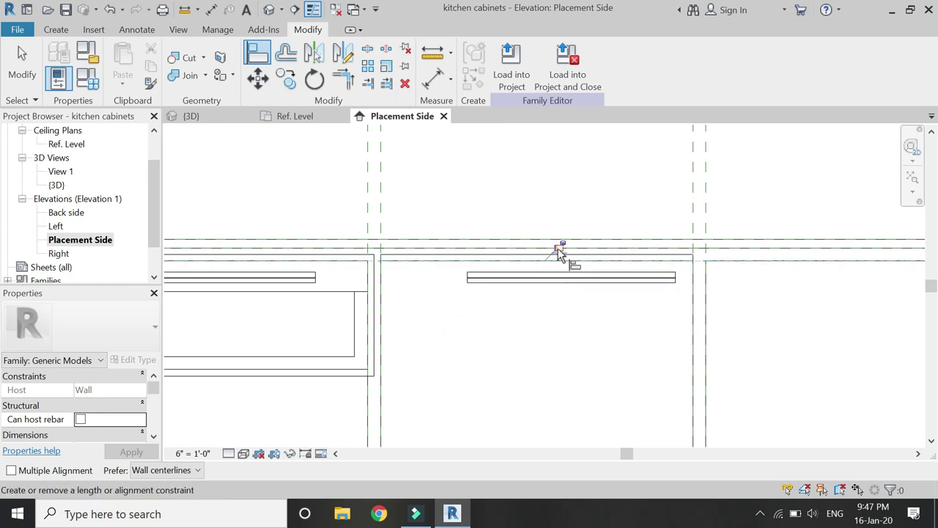
scroll(508, 168, "down", 4)
key("Escape")
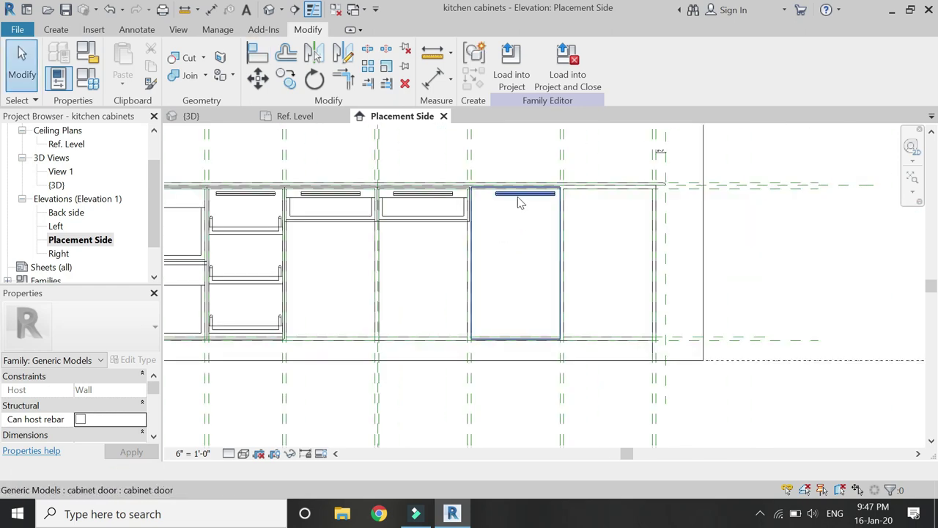
- In the 3D view, associate the cabinet door's granite thickness with the family parameter "granite top"
left_click(217, 117)
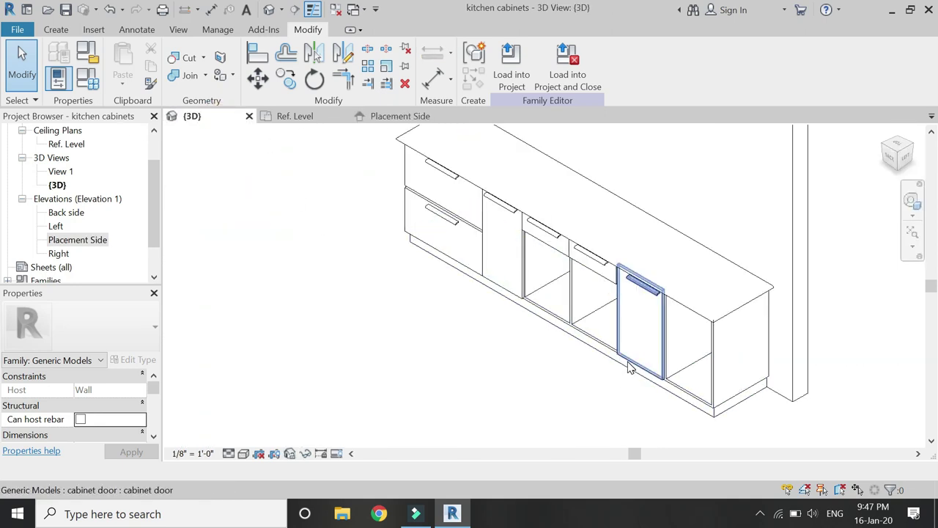
left_click(628, 369)
left_click(144, 361)
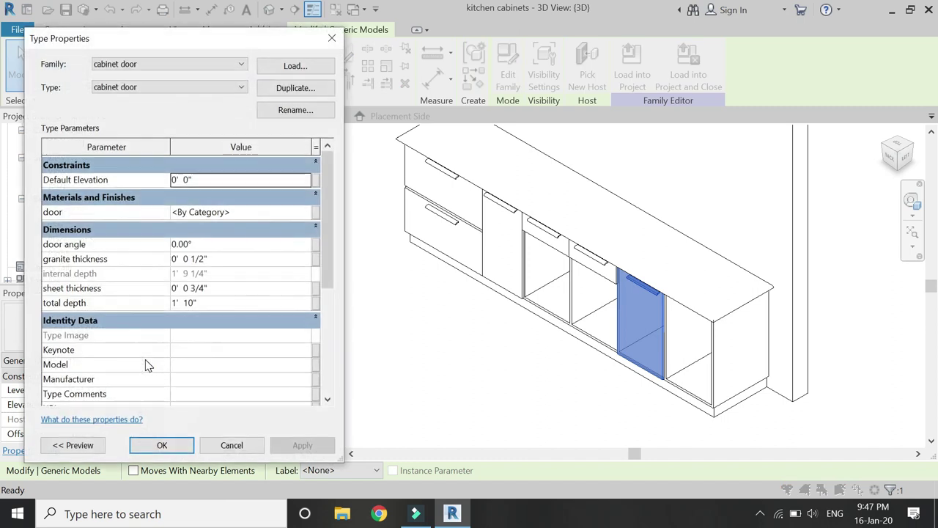
left_click(316, 258)
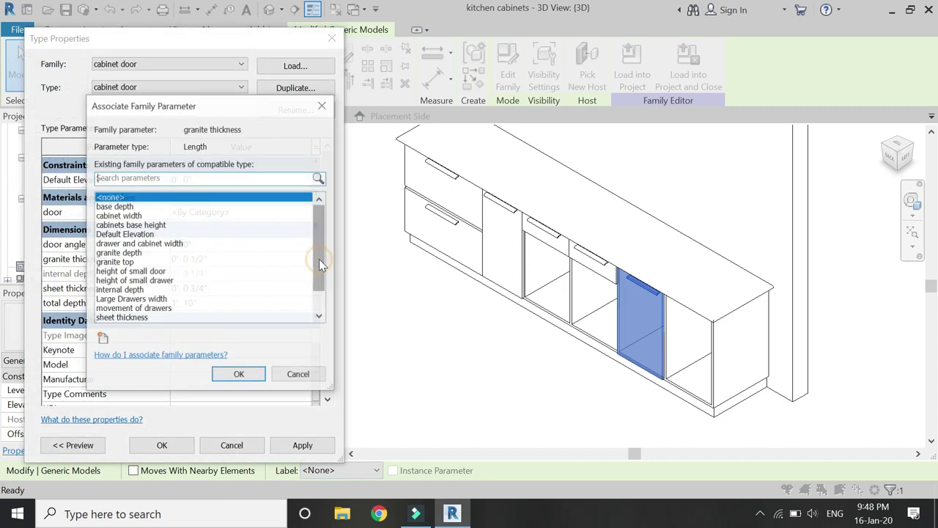
left_click(124, 262)
left_click(238, 375)
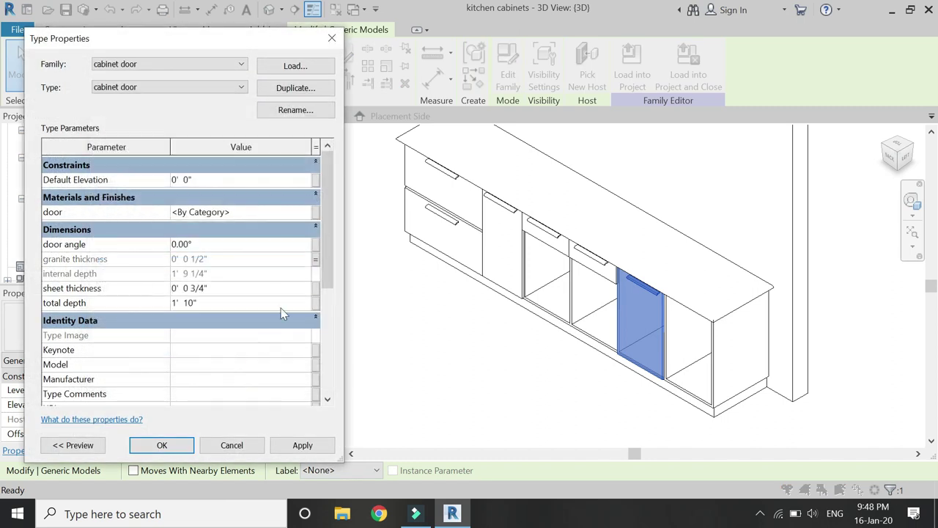
- Associate the door's sheet thickness and total depth with the family parameters "sheet thickness" and "total depth", and accept the type properties
left_click(315, 288)
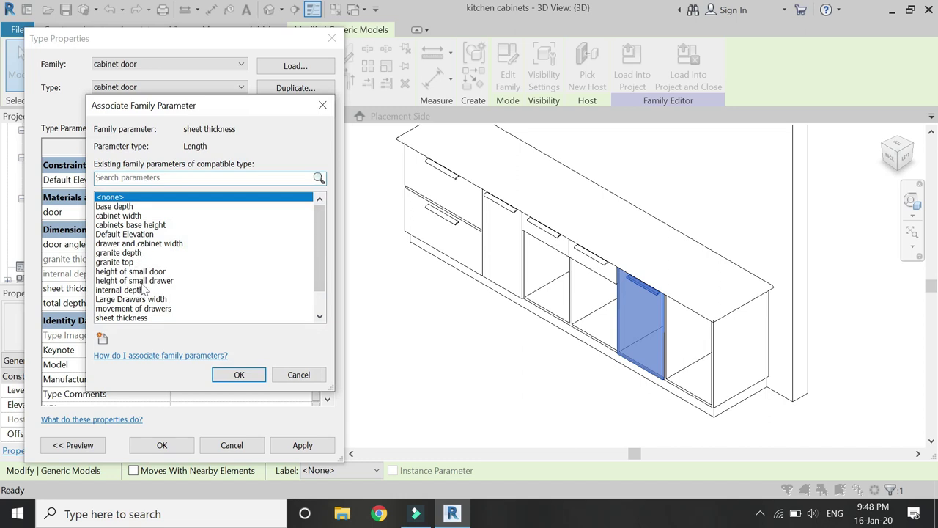
left_click(138, 318)
left_click(239, 374)
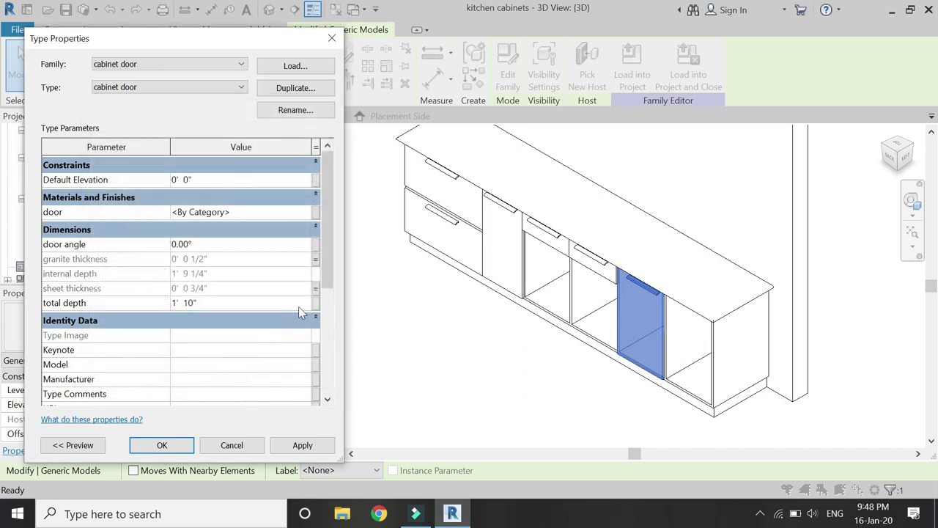
left_click(315, 304)
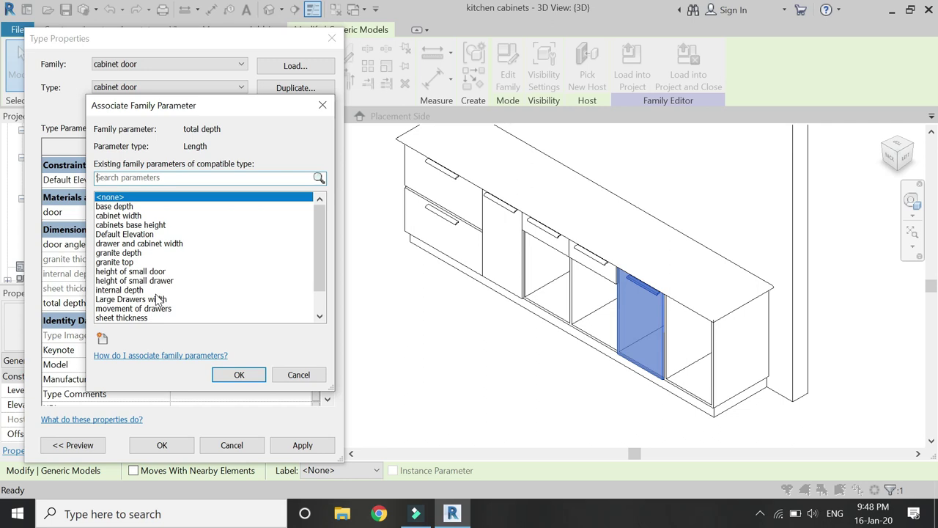
scroll(156, 300, "down", 1)
left_click(129, 309)
left_click(228, 374)
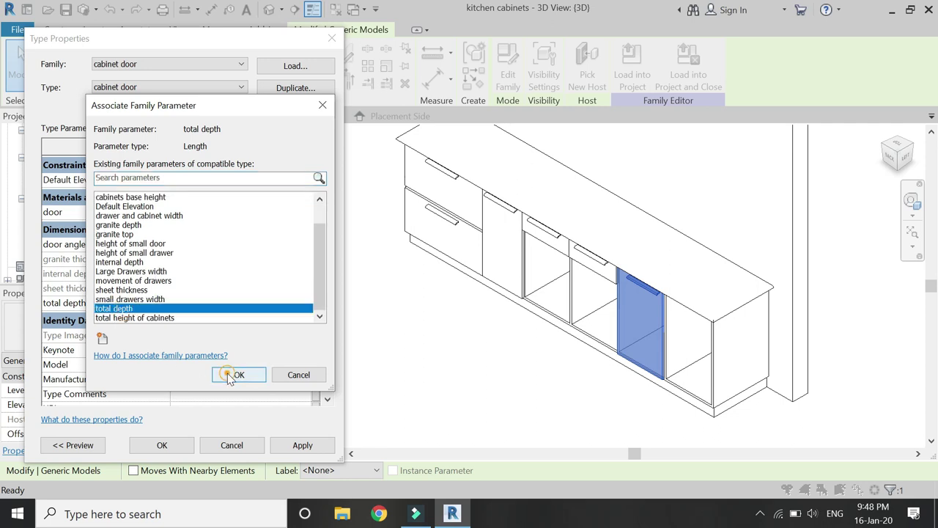
left_click(181, 449)
- Create a family type parameter named "door angle" with the Angle parameter type, grouped under Dimensions
left_click(87, 77)
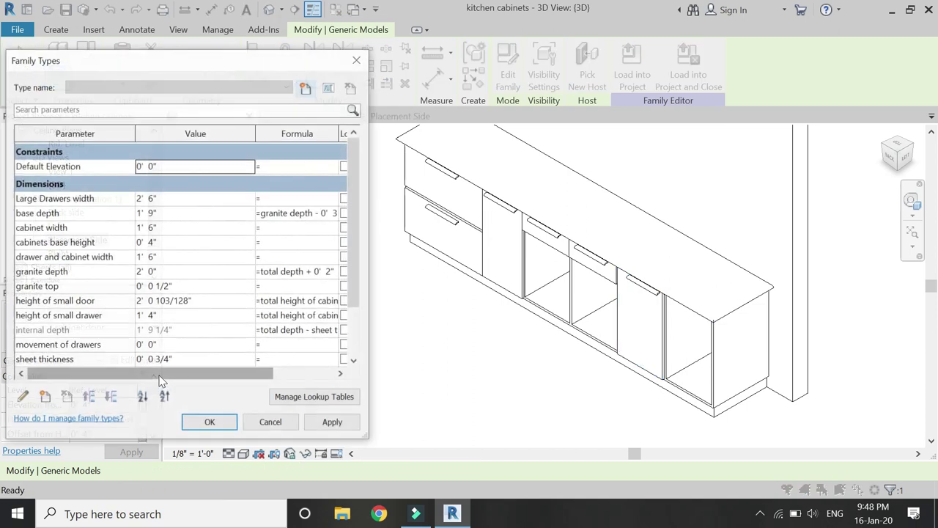
left_click(44, 395)
left_click(203, 304)
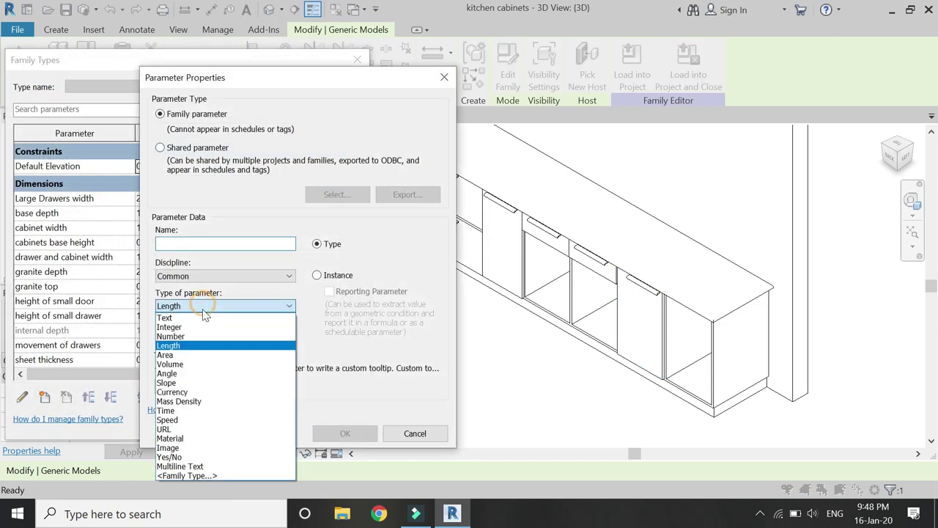
left_click(183, 370)
type("door angle")
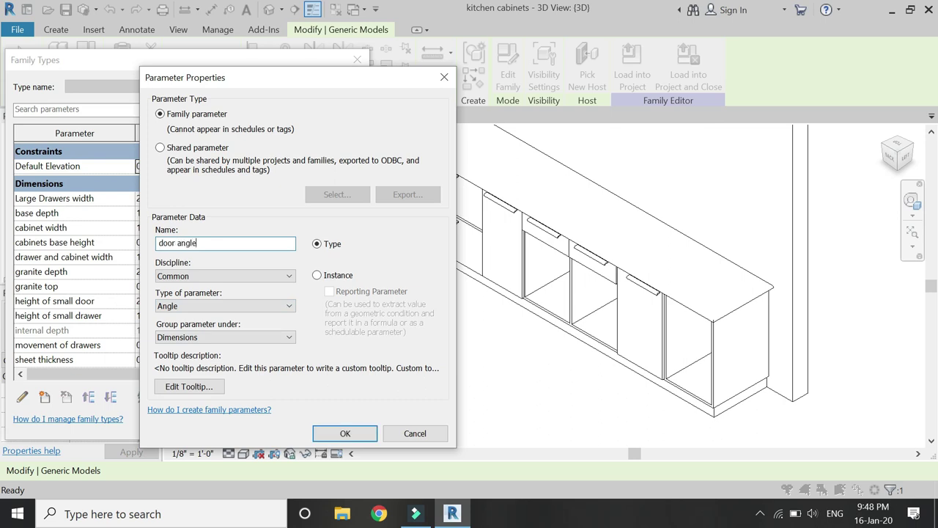
left_click(363, 434)
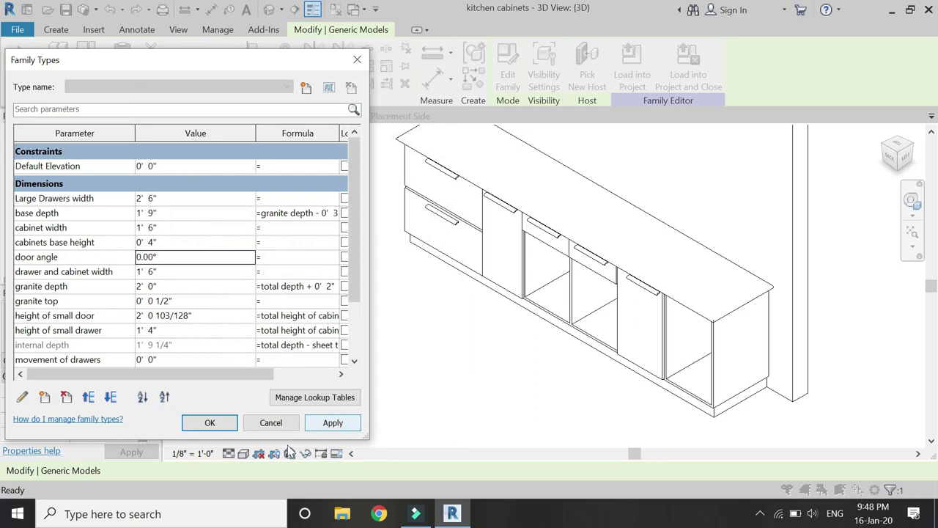
left_click(210, 422)
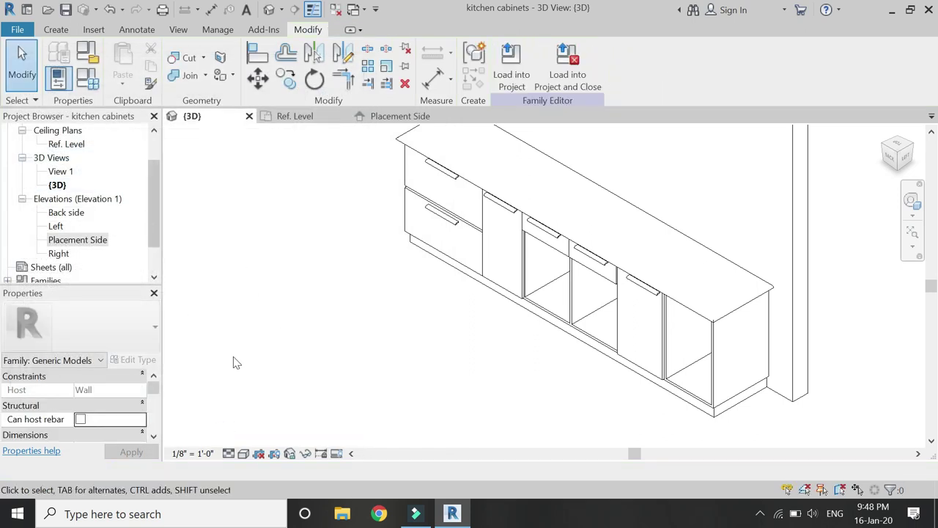
- Associate the cabinet door's "door angle" type parameter with the family parameter "door angle"
left_click(623, 319)
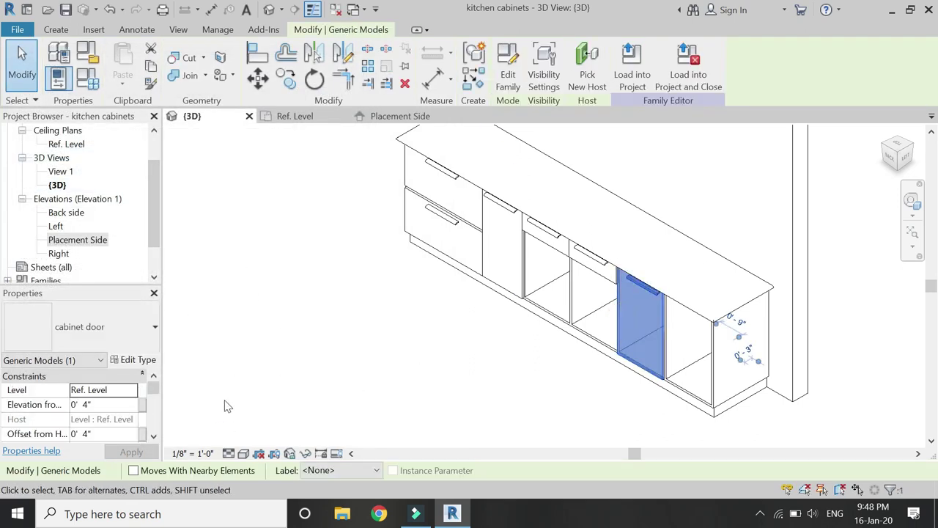
left_click(138, 360)
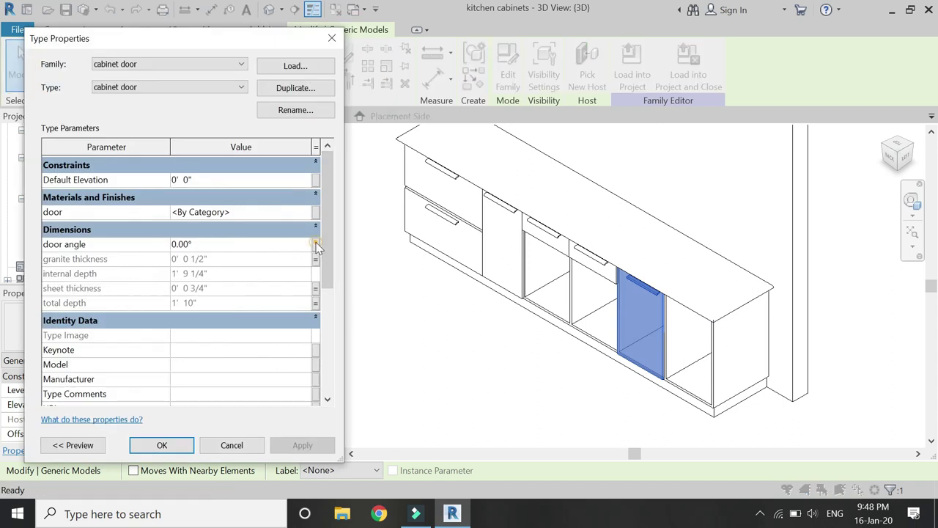
left_click(318, 245)
left_click(115, 207)
left_click(230, 375)
left_click(164, 444)
- Set the family's door angle to 45° and apply it to swing the door open
left_click(85, 82)
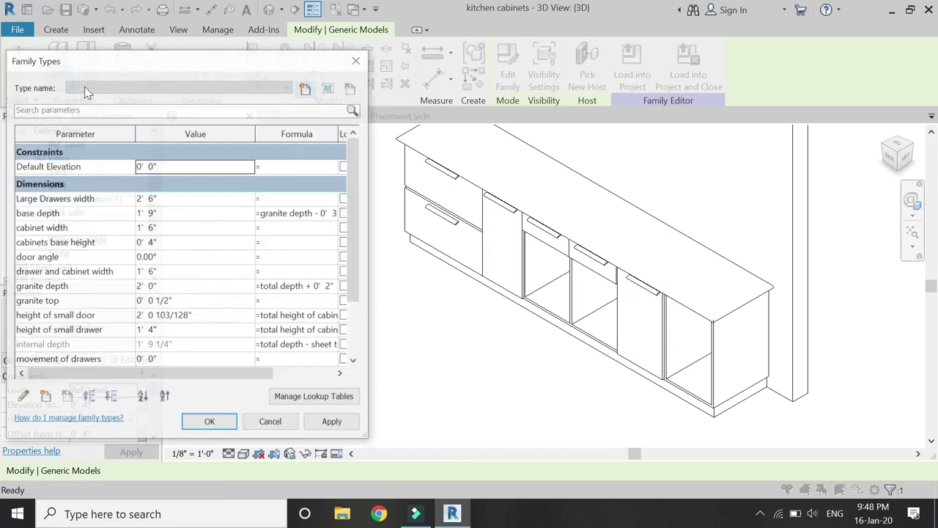
left_click(171, 256)
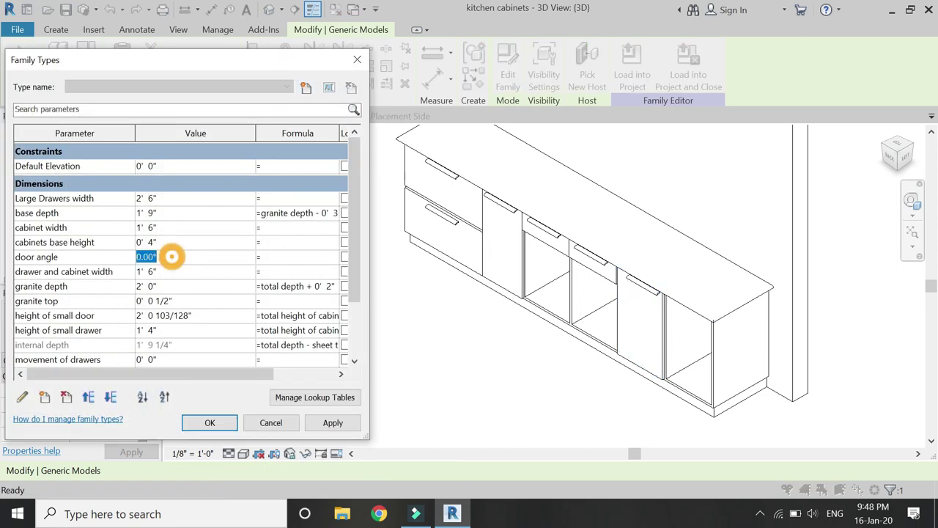
left_click(333, 423)
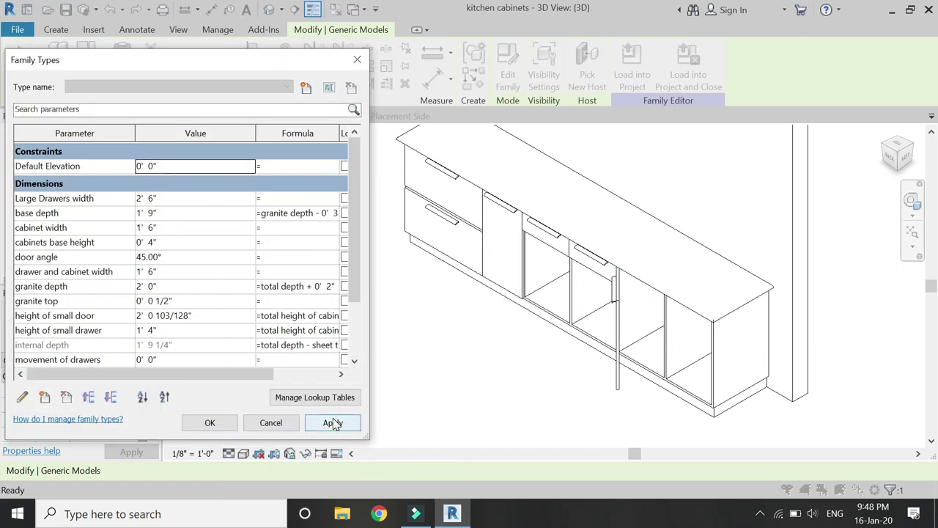
left_click(219, 428)
- In the Ref. Level plan, mirror a copy of the door about a vertical axis through the middle of the adjacent cabinet divider
key("ctrl+Tab")
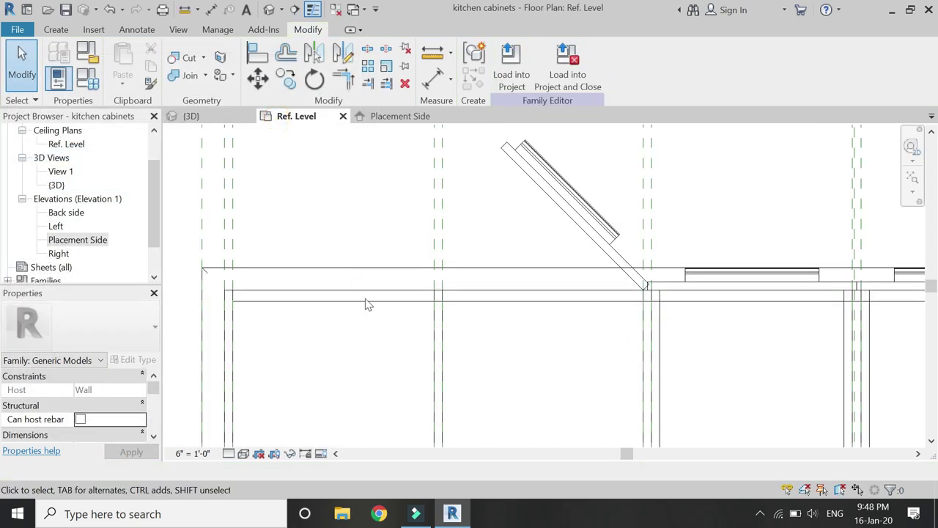
scroll(422, 256, "up", 1)
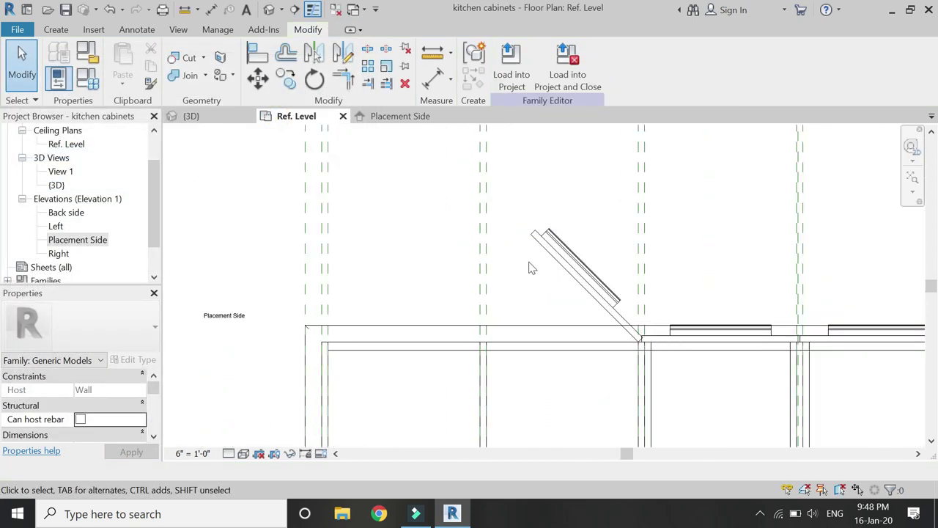
left_click(558, 269)
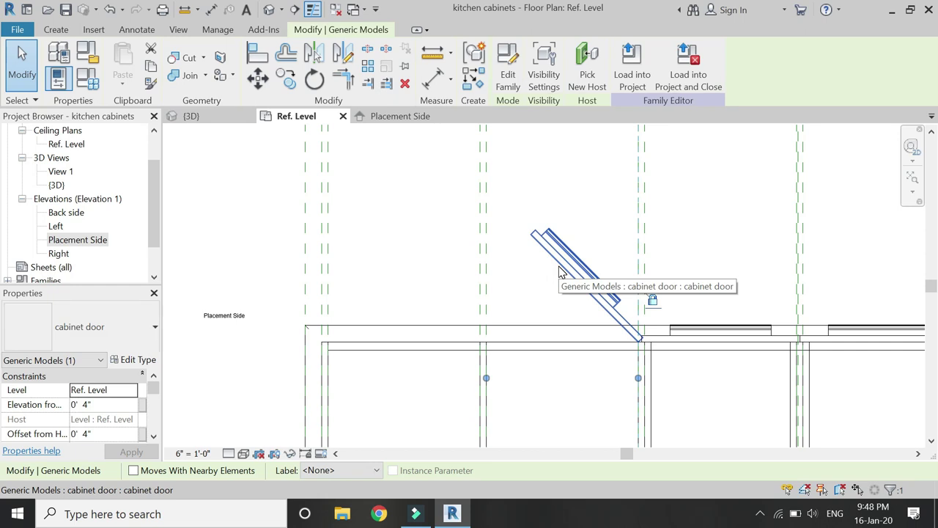
left_click(313, 53)
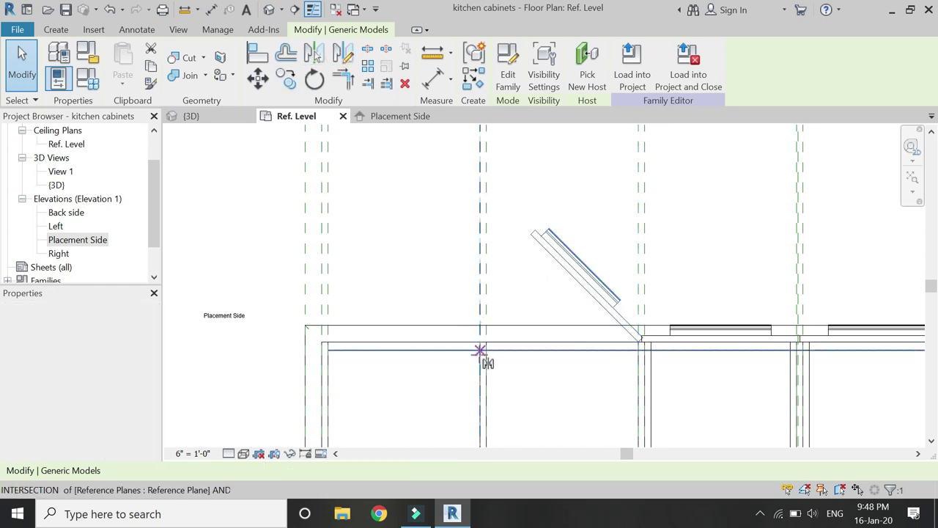
scroll(486, 344, "up", 2)
scroll(486, 345, "down", 2)
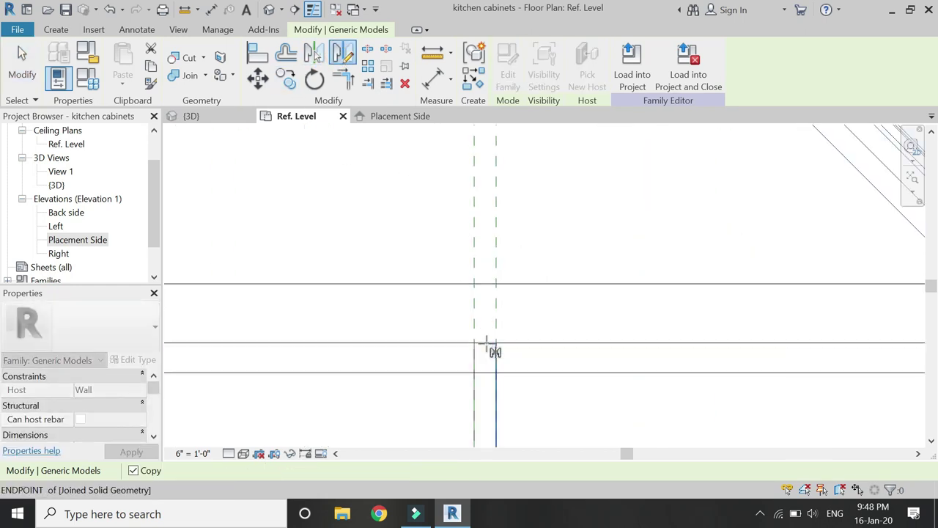
left_click(484, 345)
scroll(480, 367, "down", 3)
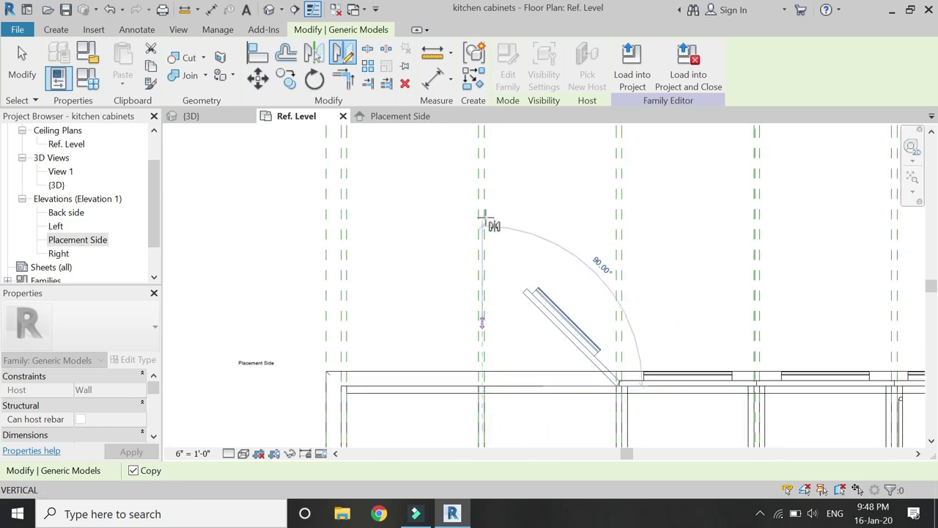
left_click(482, 193)
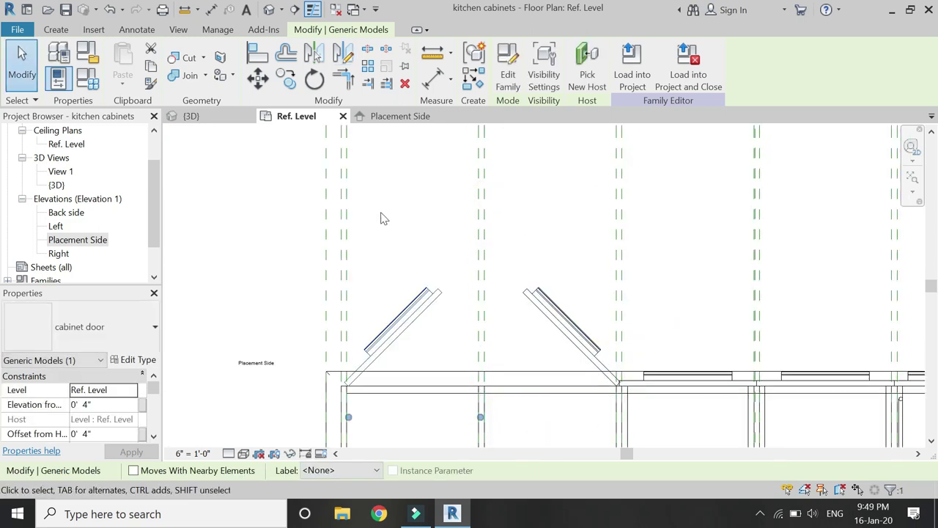
- Align the mirrored door's hinge-side reference with the inner reference plane of the end cabinet's outer side panel
left_click(253, 55)
scroll(345, 359, "up", 2)
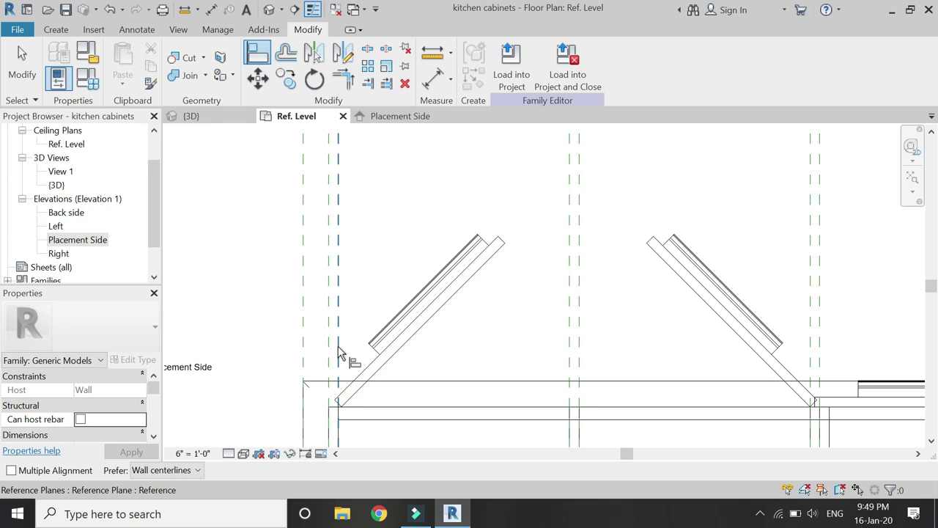
left_click(338, 348)
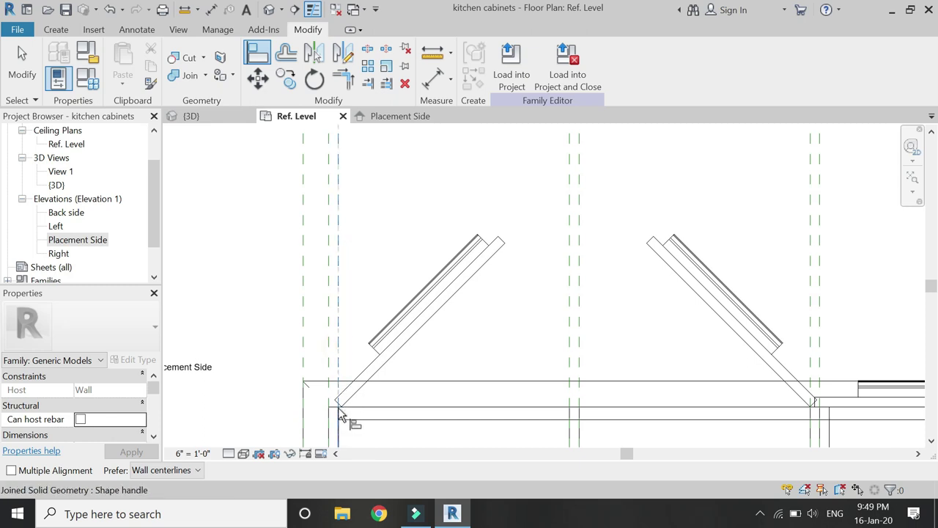
left_click(343, 404)
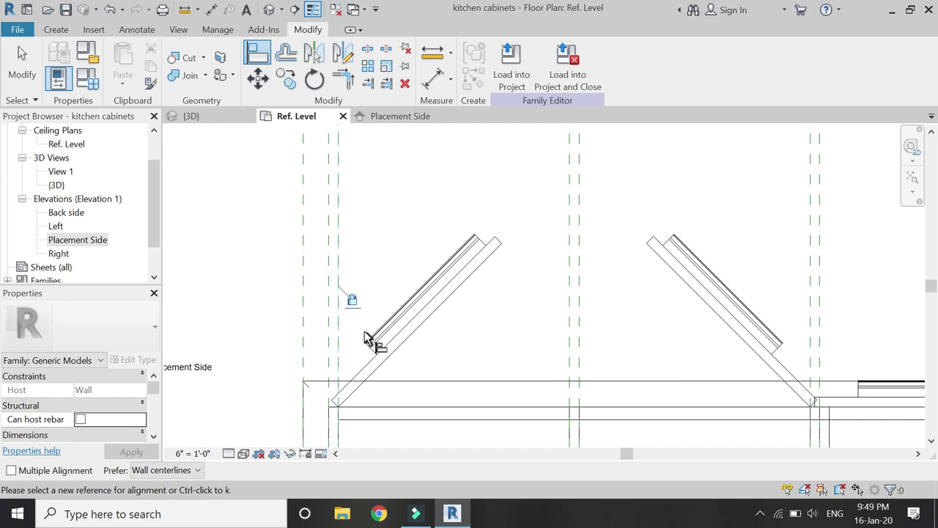
scroll(356, 301, "down", 2)
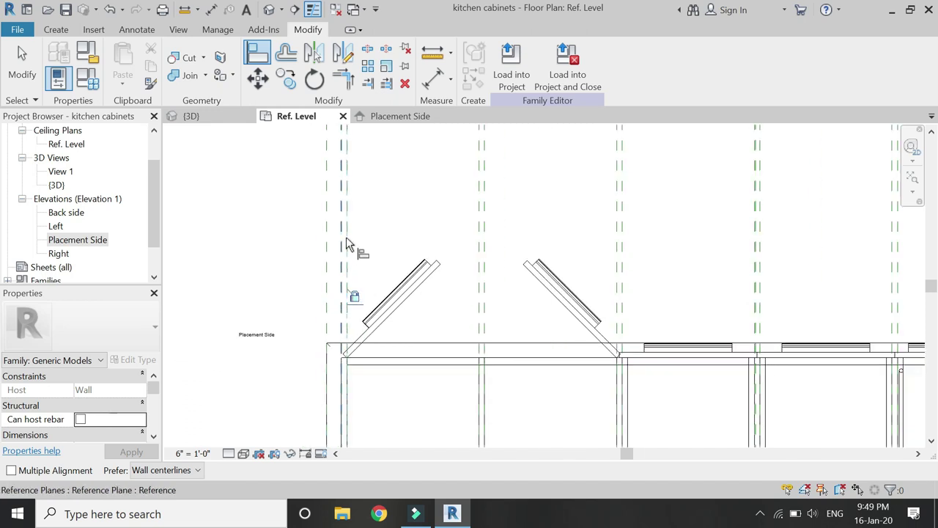
- In the Placement Side elevation, set the family's door angle to 0° to close both doors
left_click(361, 119)
scroll(608, 318, "up", 3)
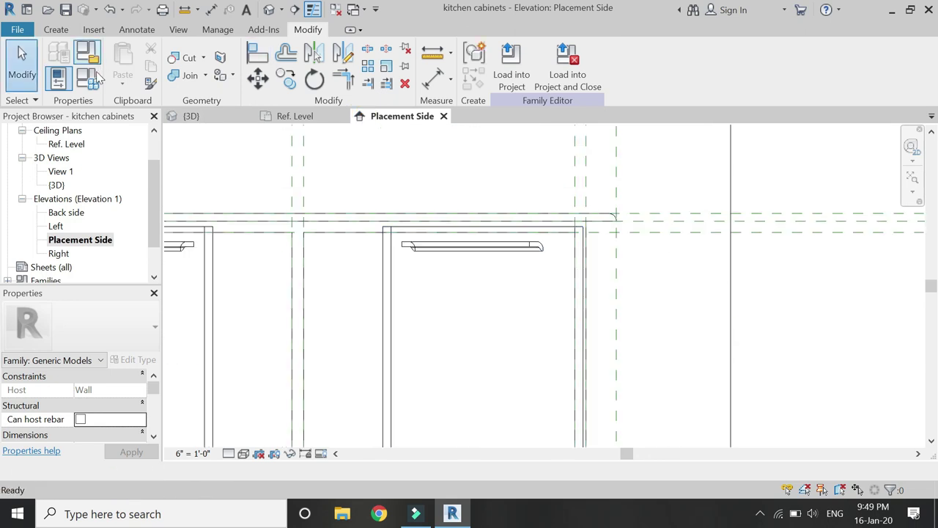
left_click(86, 76)
left_click(170, 257)
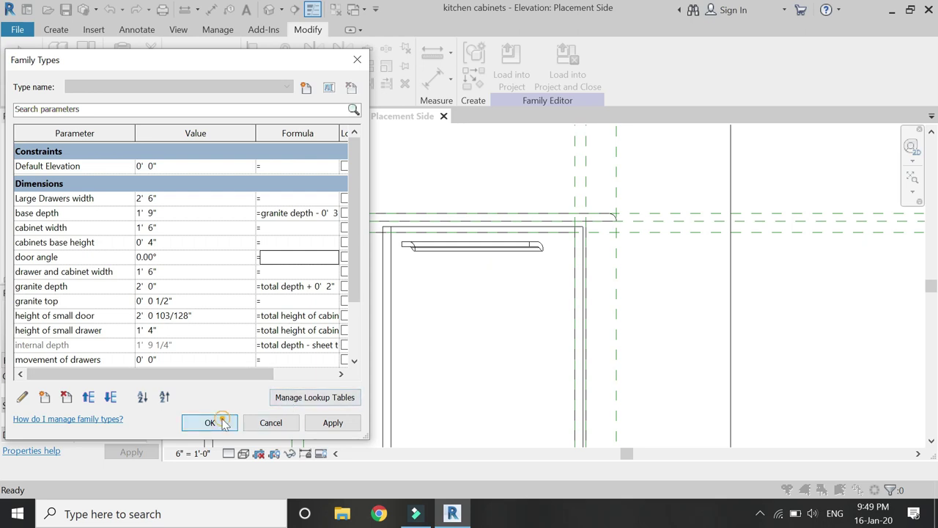
left_click(224, 423)
- Align the mirrored door's top reference with the lower reference plane of the cabinet's top sheet
left_click(258, 53)
left_click(658, 233)
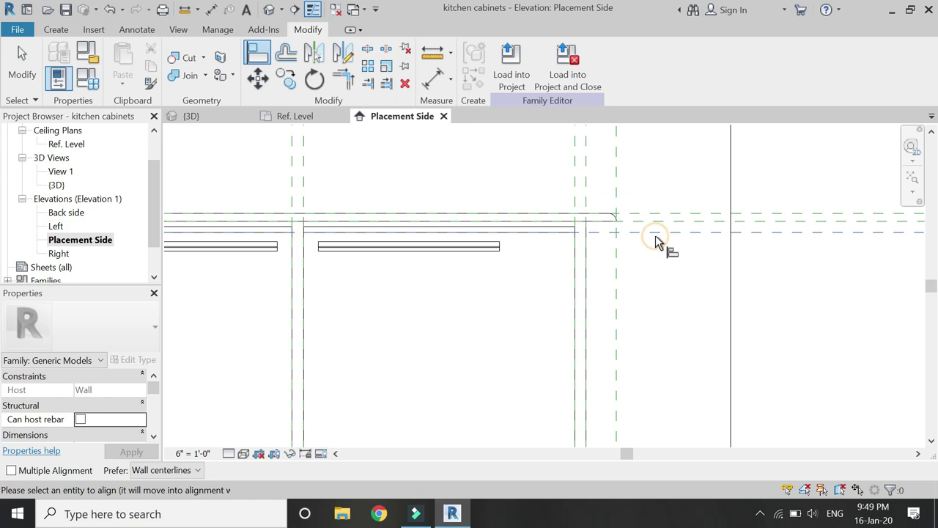
left_click(569, 233)
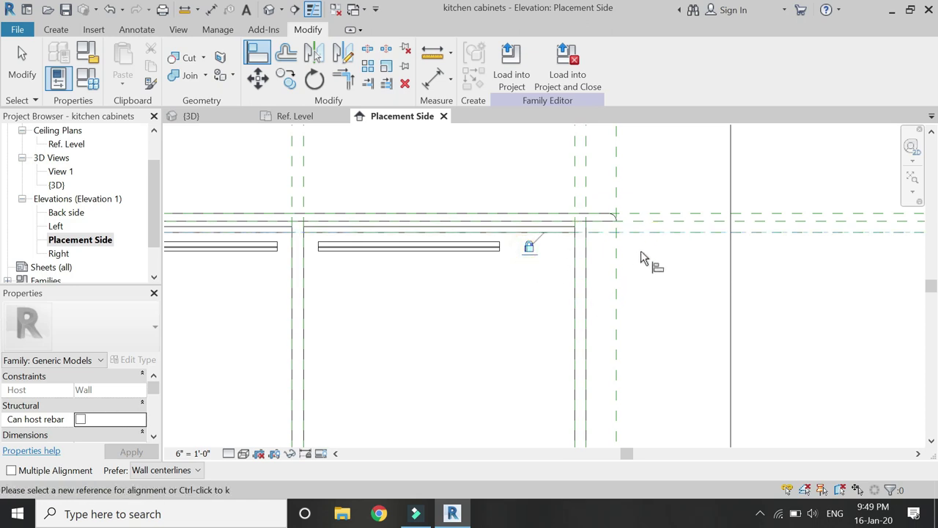
scroll(643, 213, "down", 3)
key("Escape")
key("Escape")
- Copy both full-height cabinet doors 3' 1 1/2" sideways onto the two adjacent cabinets that have a top drawer
scroll(464, 242, "up", 2)
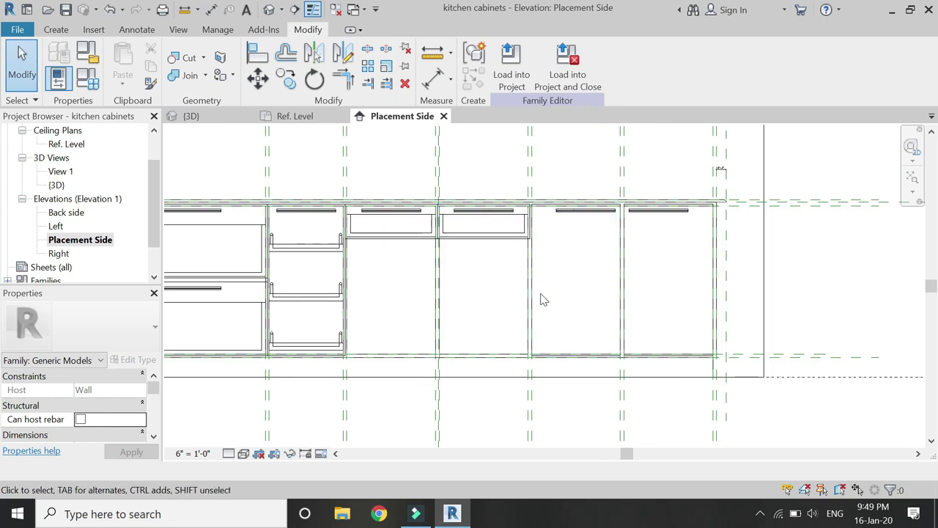
left_click(535, 294)
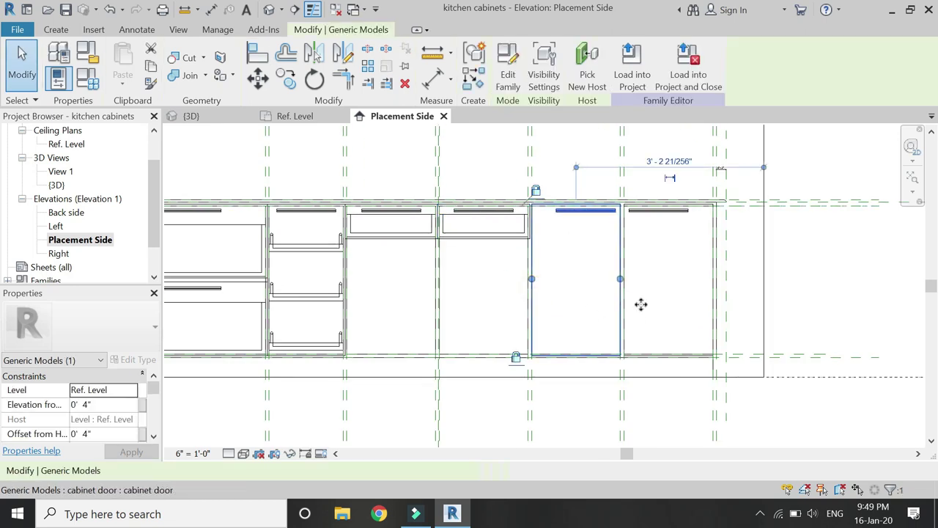
left_click(715, 316, "ctrl")
key("m")
key("m")
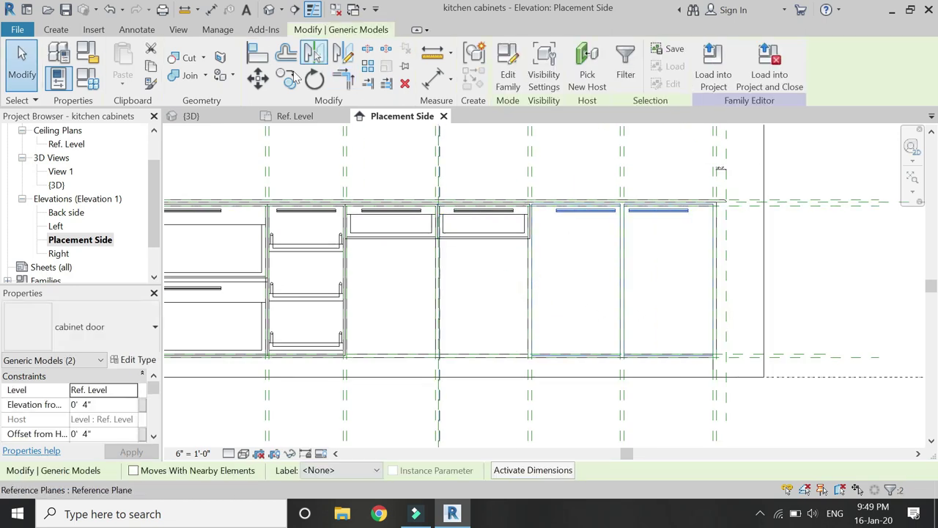
scroll(530, 379, "up", 4)
key("c")
key("o")
left_click(539, 380)
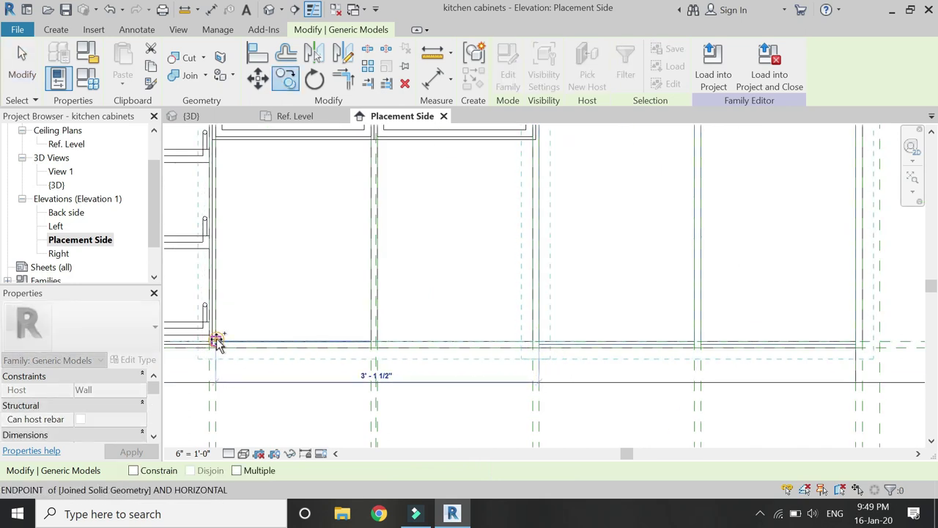
left_click(213, 341)
scroll(495, 392, "down", 3)
scroll(495, 391, "down", 1)
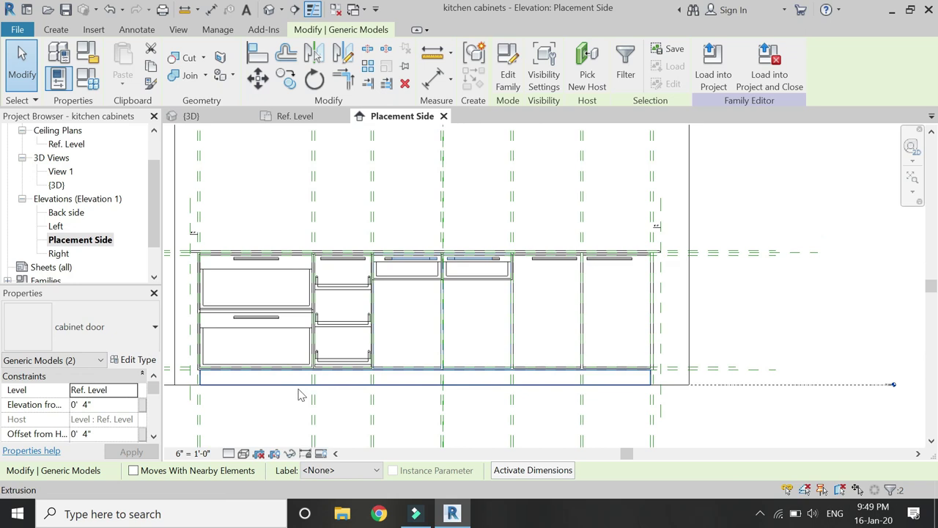
- Associate the width of the two copied doors with the drawer and cabinet width parameter
scroll(398, 335, "up", 3)
left_click(435, 341)
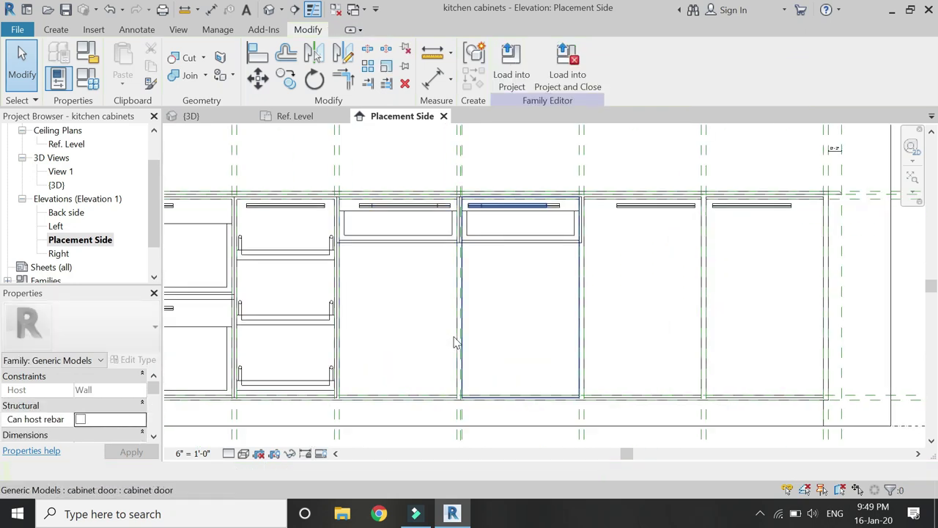
left_click(465, 339)
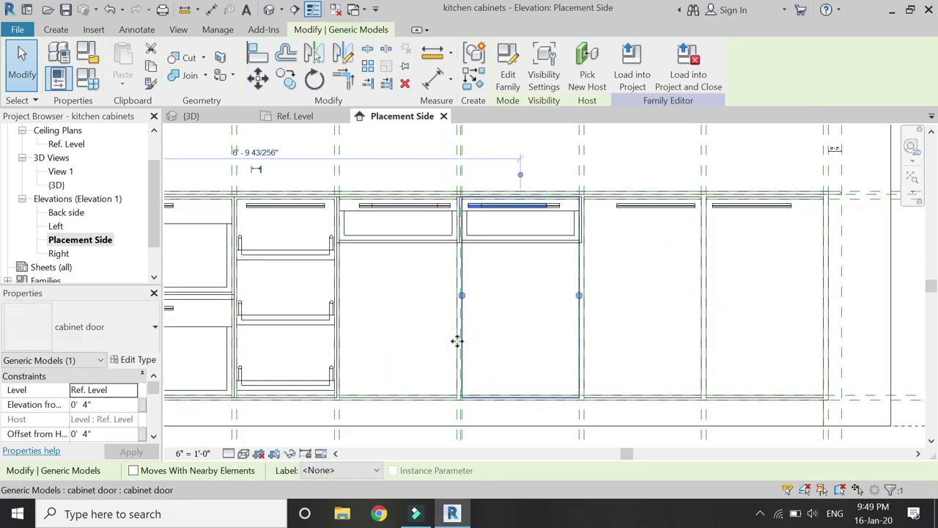
left_click(421, 397, "ctrl")
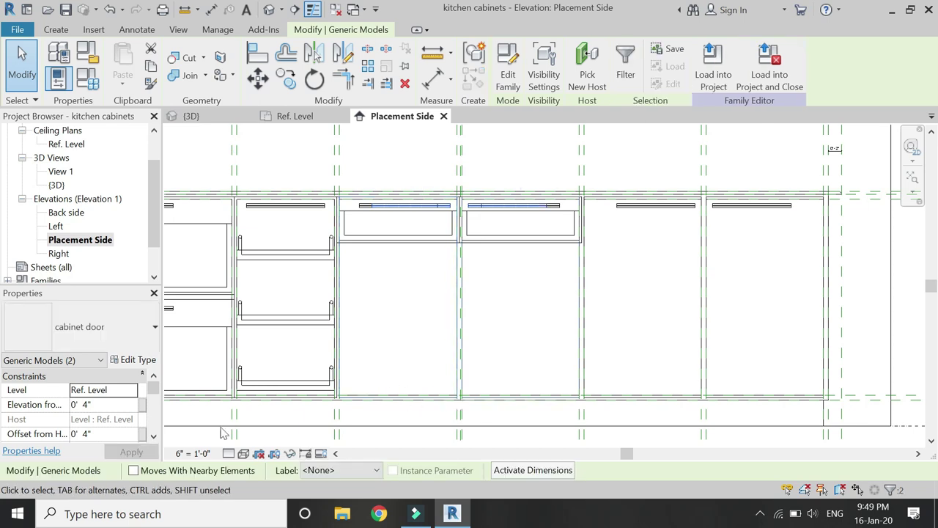
scroll(110, 417, "down", 1)
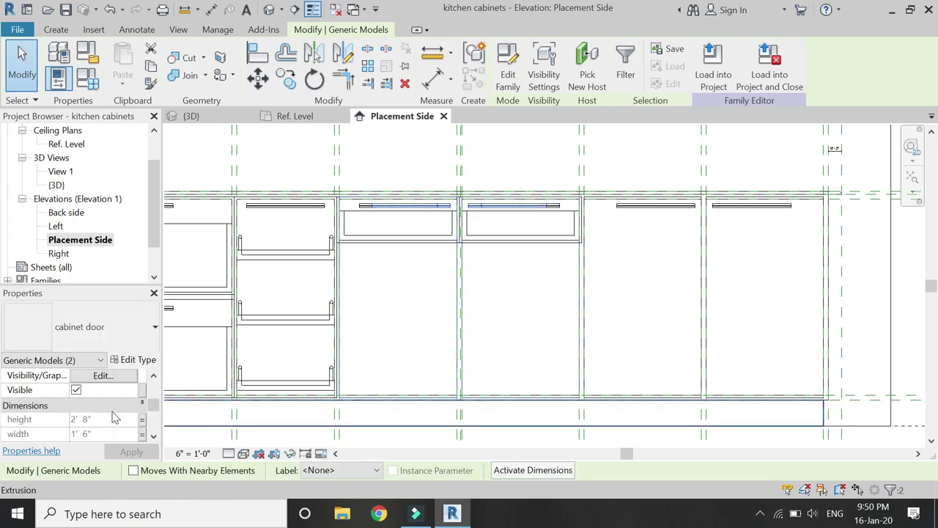
left_click(143, 434)
left_click(145, 243)
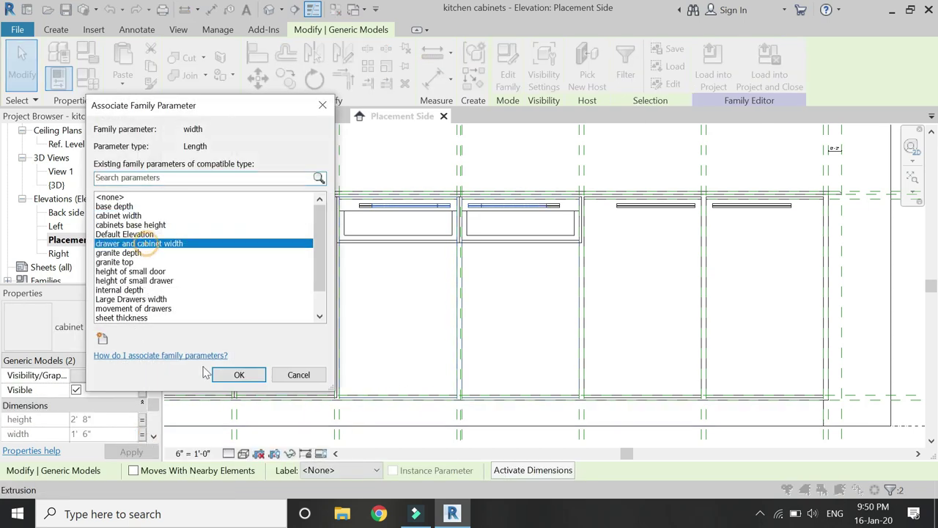
left_click(236, 375)
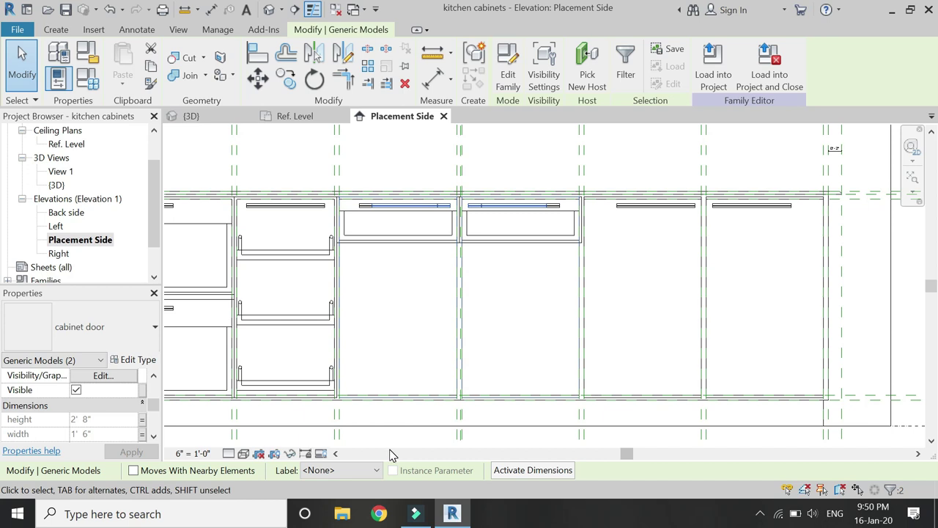
- Add a length type parameter named small door height, grouped under Dimensions, to the family
left_click(87, 77)
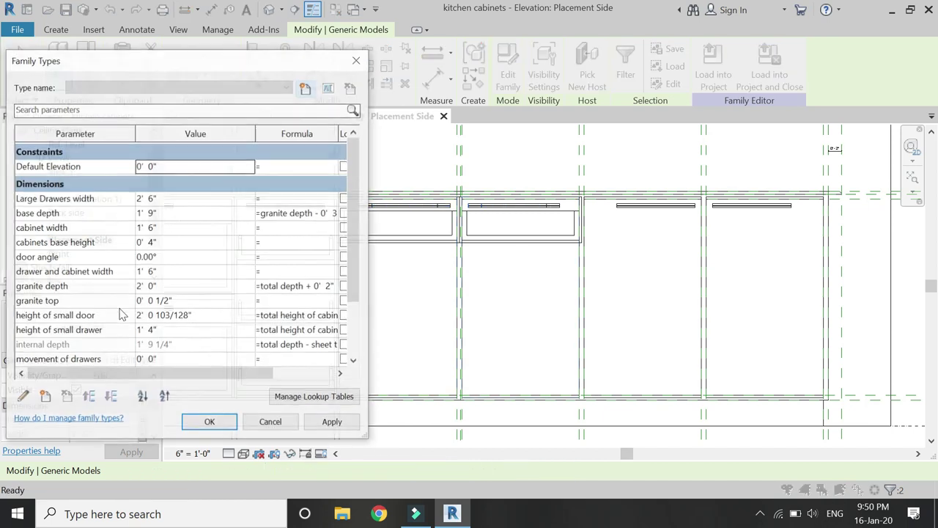
left_click(45, 396)
type("s")
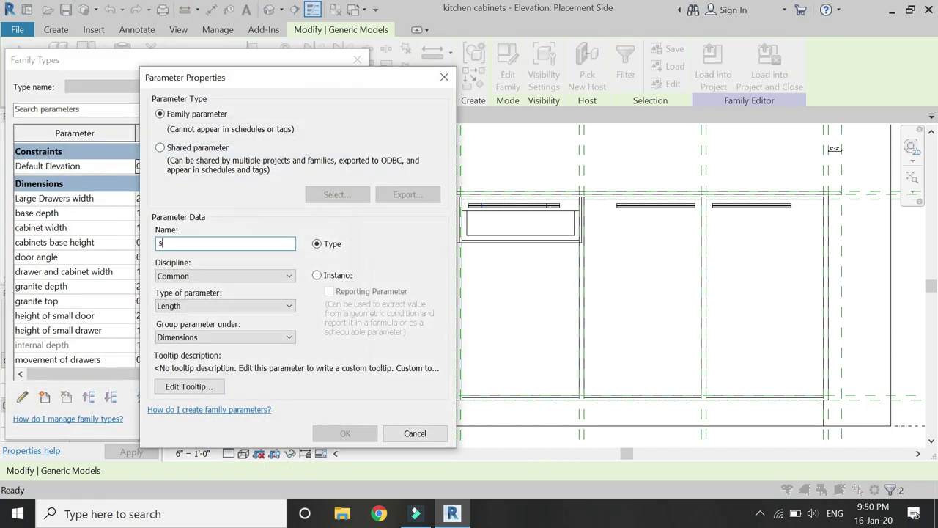
type("mall door height")
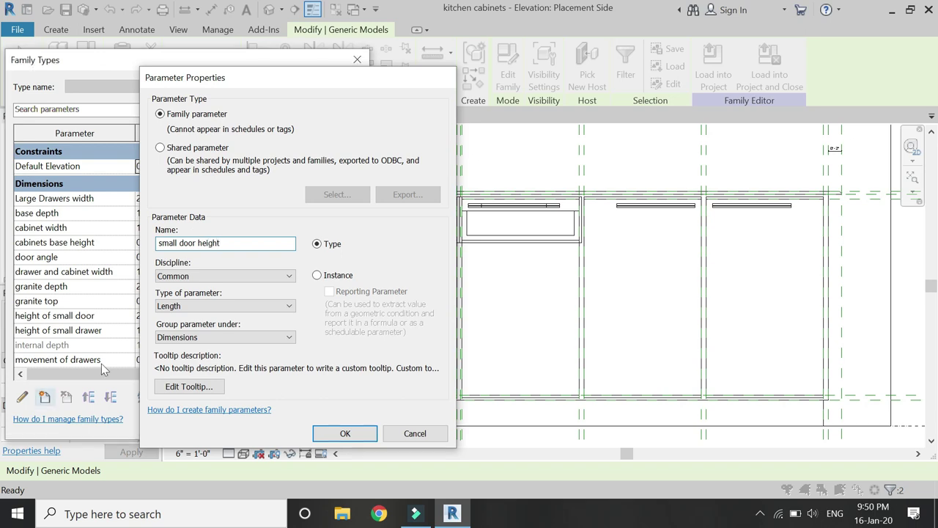
key("Return")
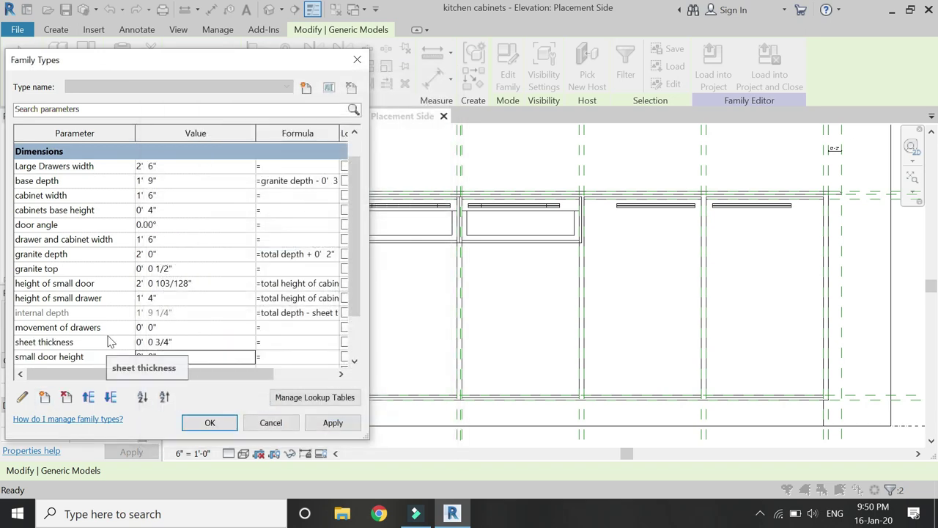
- Give small door height the formula total height of cabinets / 2 and apply it to the family
scroll(109, 327, "up", 1)
scroll(134, 297, "down", 3)
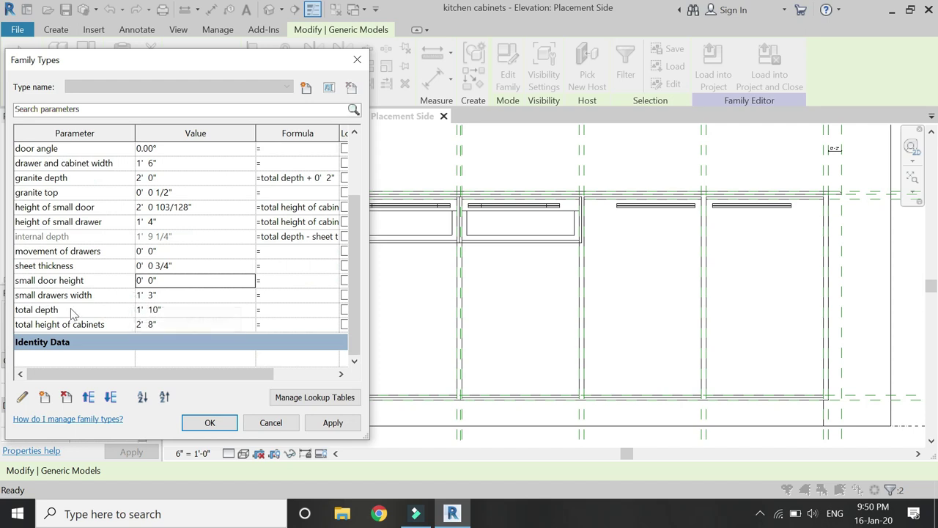
left_click(98, 324)
key("ctrl+c")
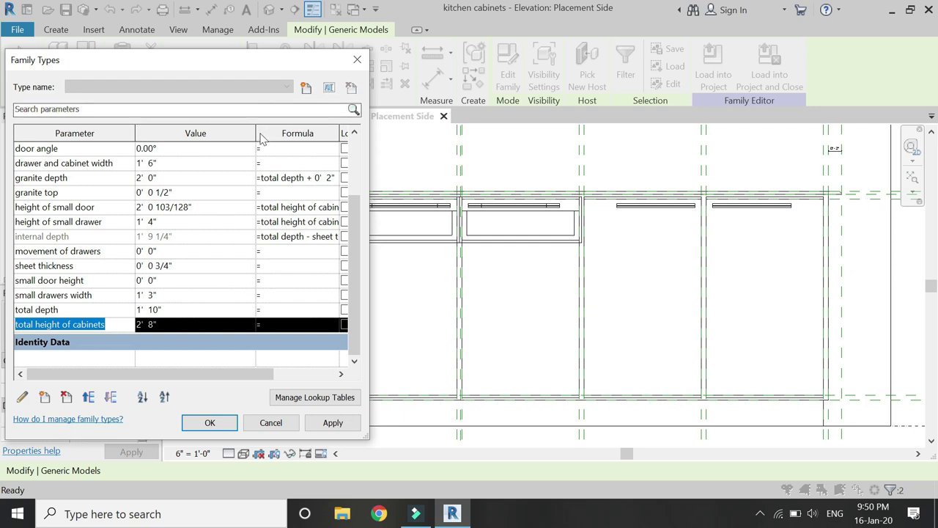
left_click_drag(257, 133, 191, 150)
left_click_drag(268, 133, 332, 134)
left_click(211, 294)
key("ctrl+v")
key("Tab")
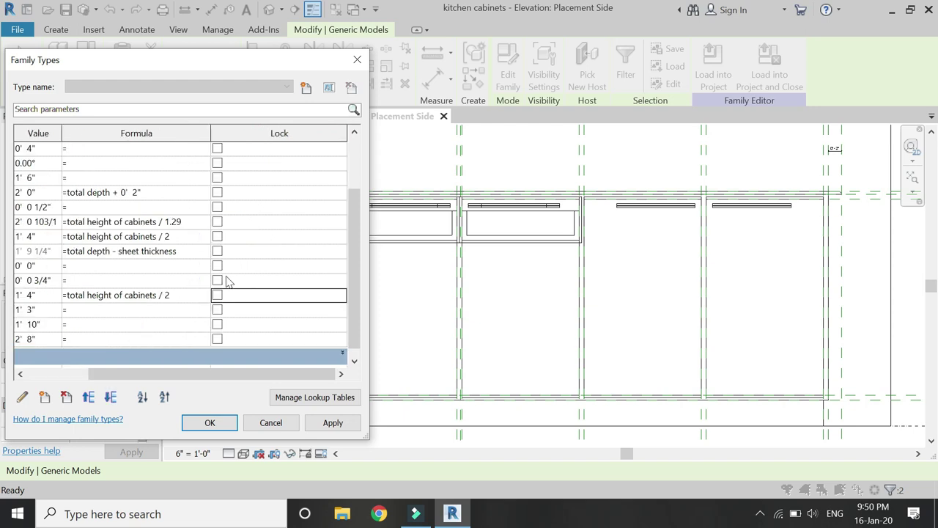
left_click(350, 423)
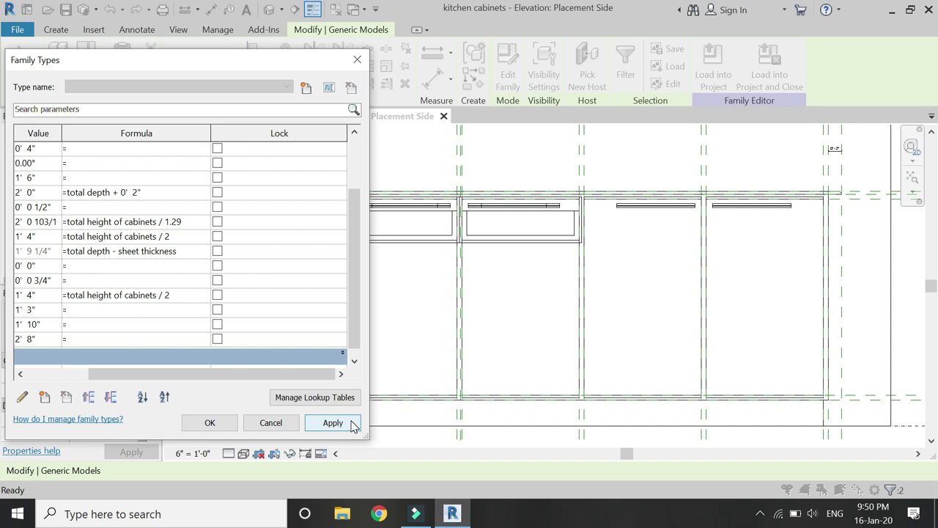
left_click(332, 422)
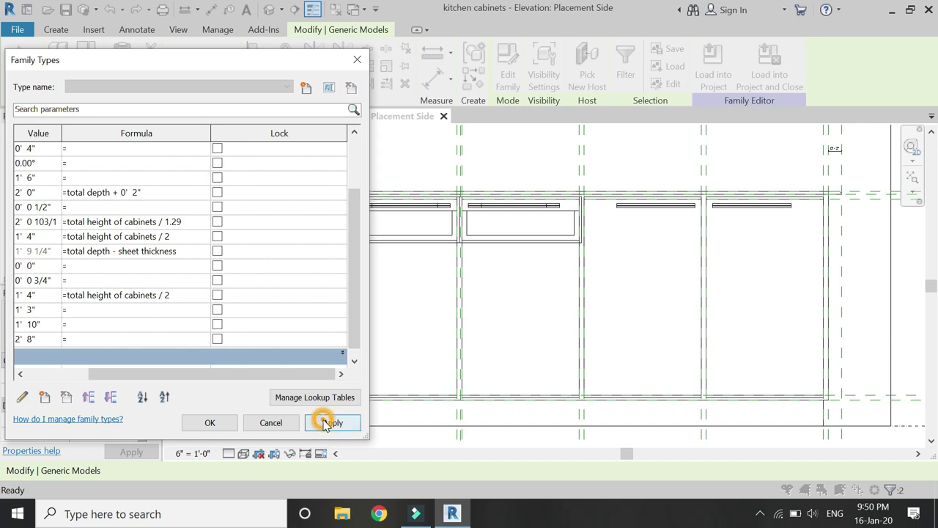
left_click(208, 423)
- Associate the height of the two doors below the small drawers with the small door height parameter
left_click(459, 292)
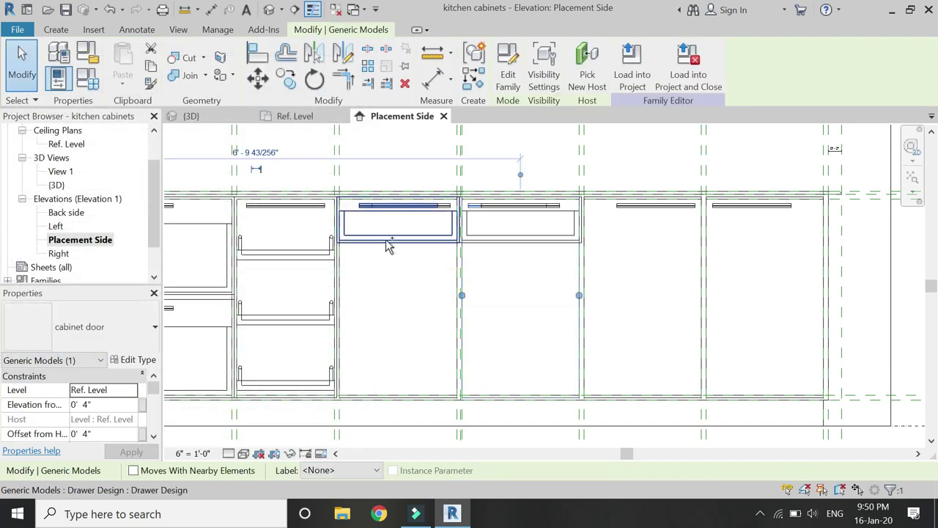
left_click(374, 203)
scroll(118, 416, "down", 3)
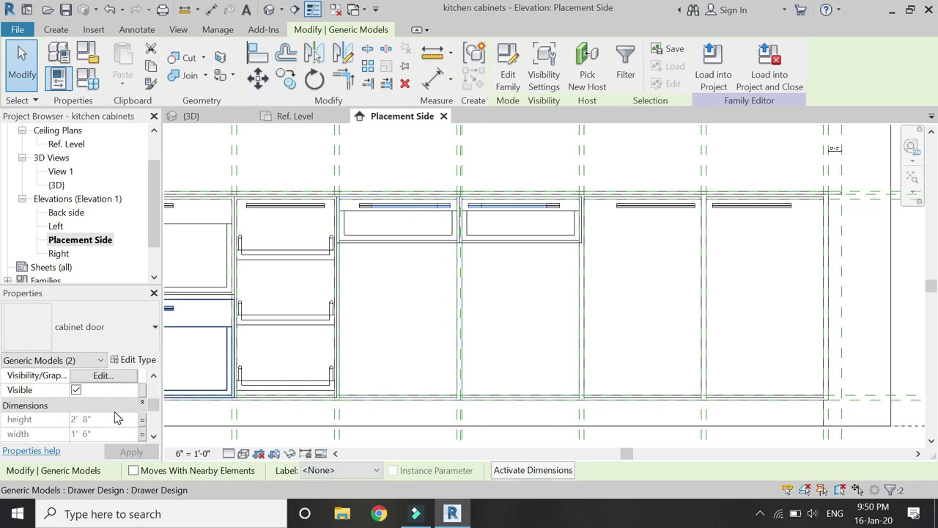
left_click(142, 425)
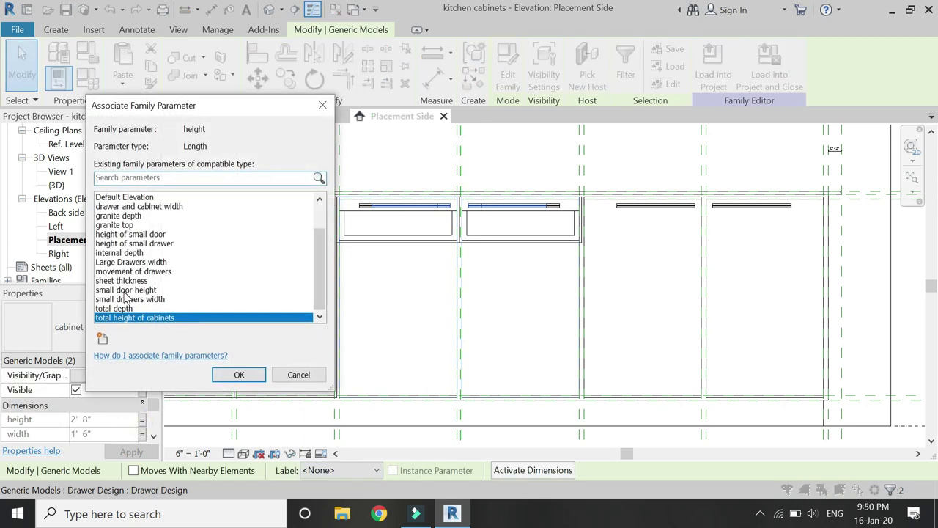
left_click(126, 290)
left_click(239, 374)
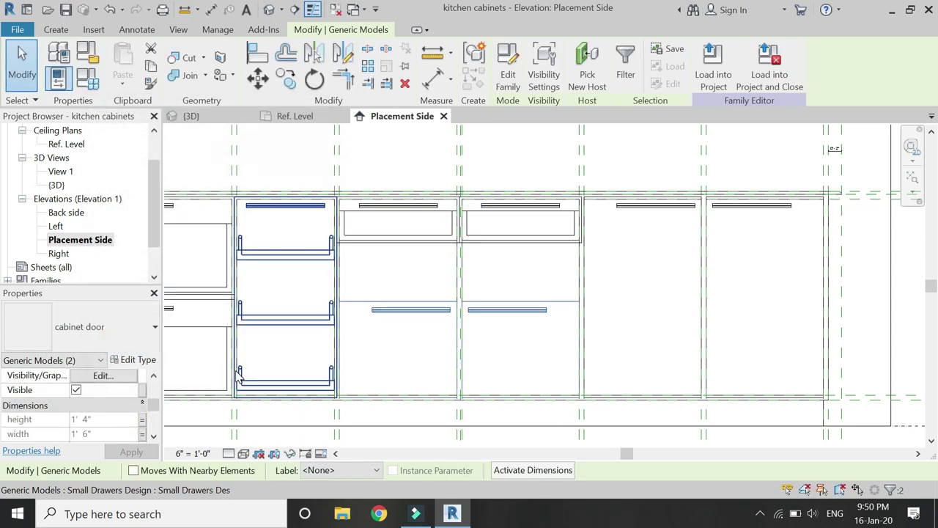
- Remove the height of small door parameter and set the small door height formula to total height of cabinets / 1.5
left_click(62, 85)
scroll(292, 338, "down", 2)
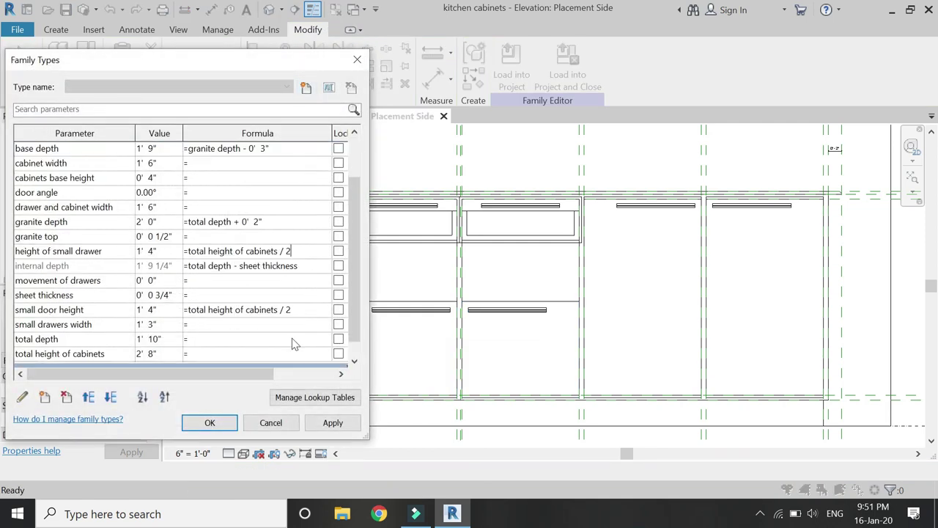
left_click(299, 311)
left_click(298, 309)
left_click(297, 309)
key("Tab")
left_click(332, 422)
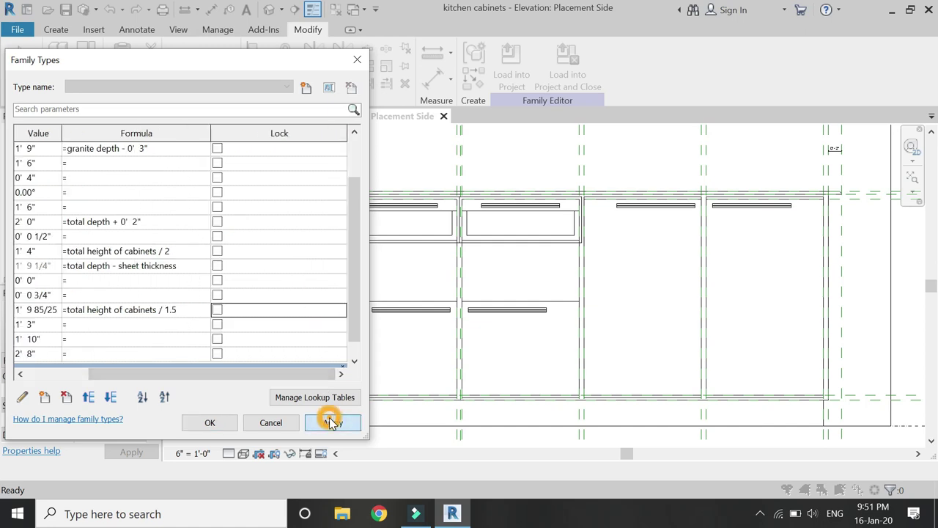
- Set the small door height formula to total height of cabinets / 1.3 and apply it
left_click(188, 311)
left_click(183, 307)
key("shift+Left")
key("shift+Left")
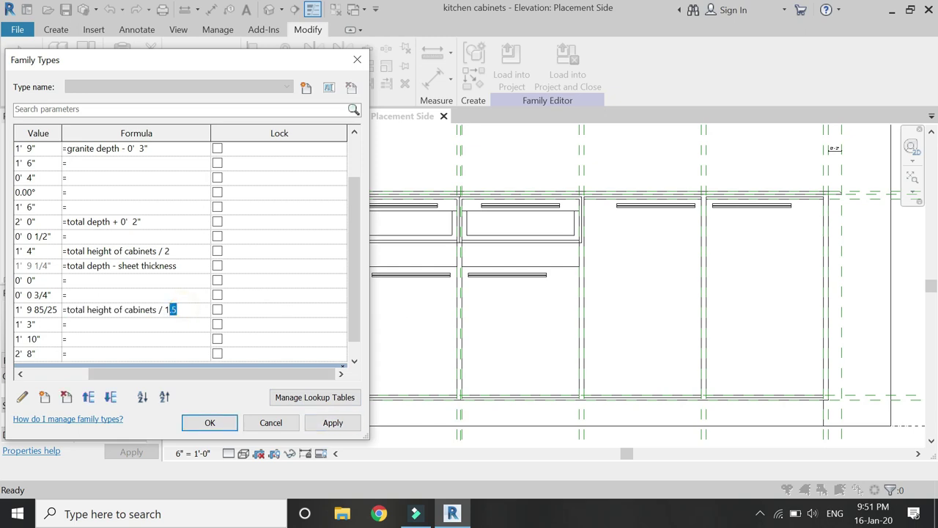
type(".3")
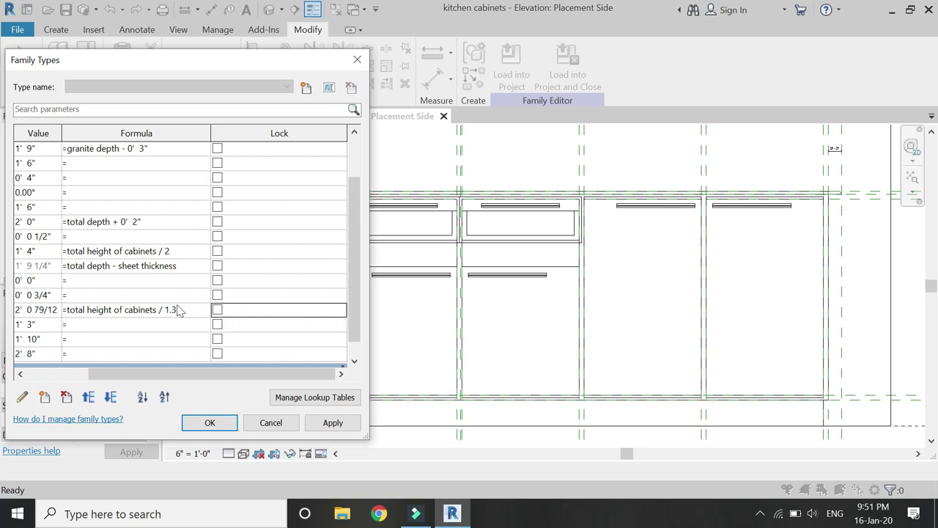
left_click(333, 423)
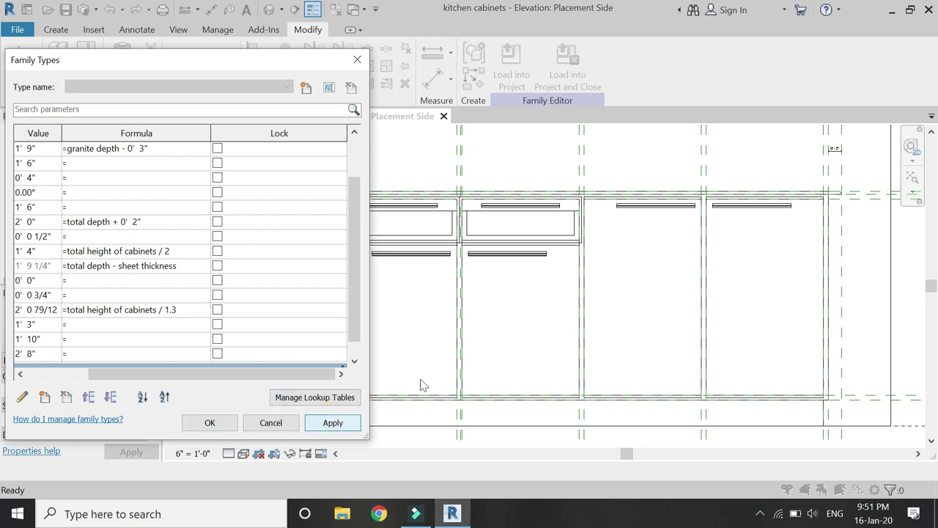
left_click(210, 422)
- In the 3D view, test the family by setting Large Drawers width to 2' 0"
left_click(232, 117)
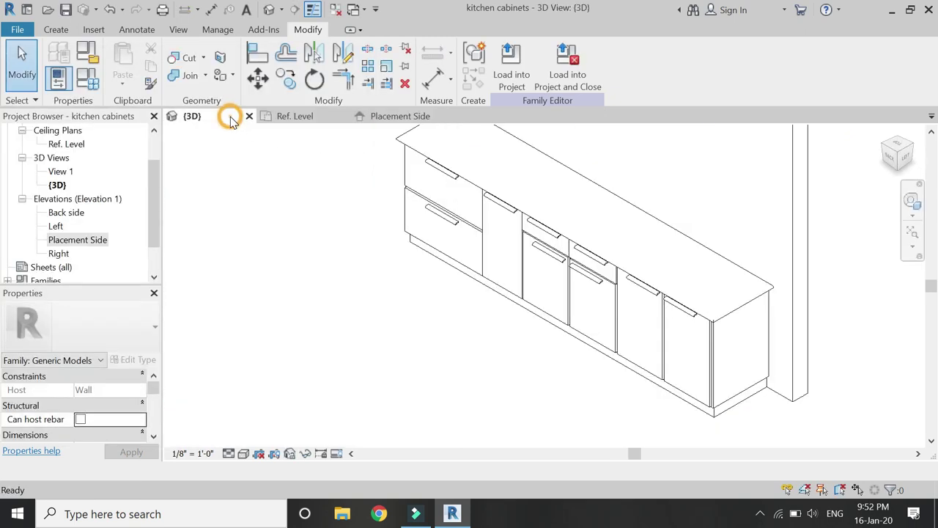
left_click(88, 76)
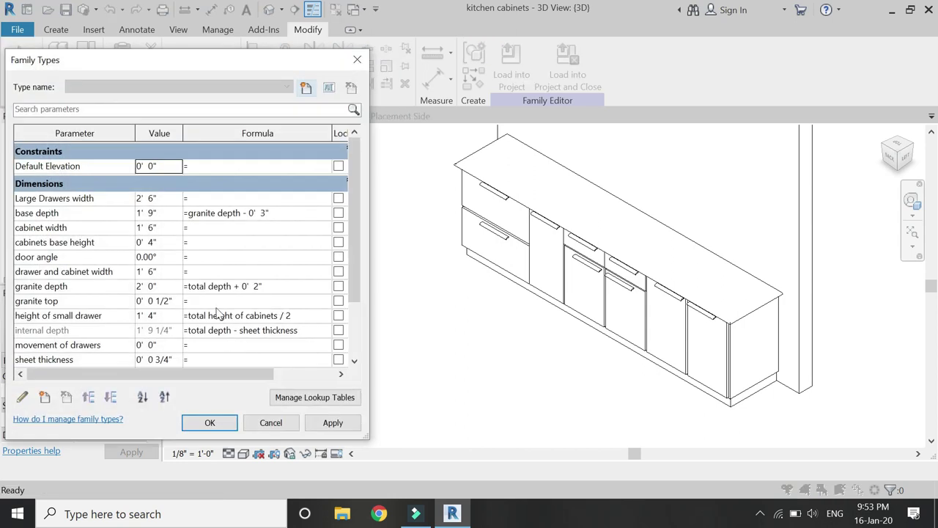
left_click(159, 199)
left_click_drag(159, 199, 126, 210)
type("2")
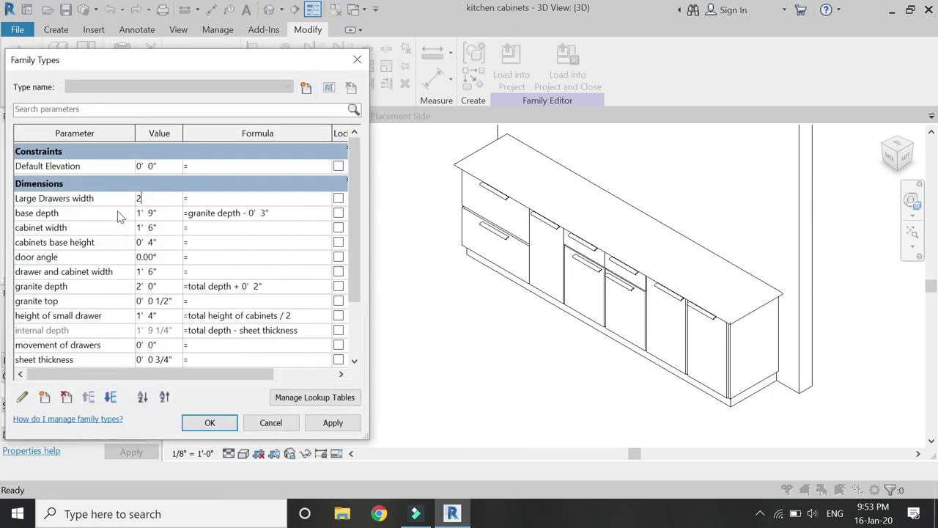
key("Tab")
left_click(332, 423)
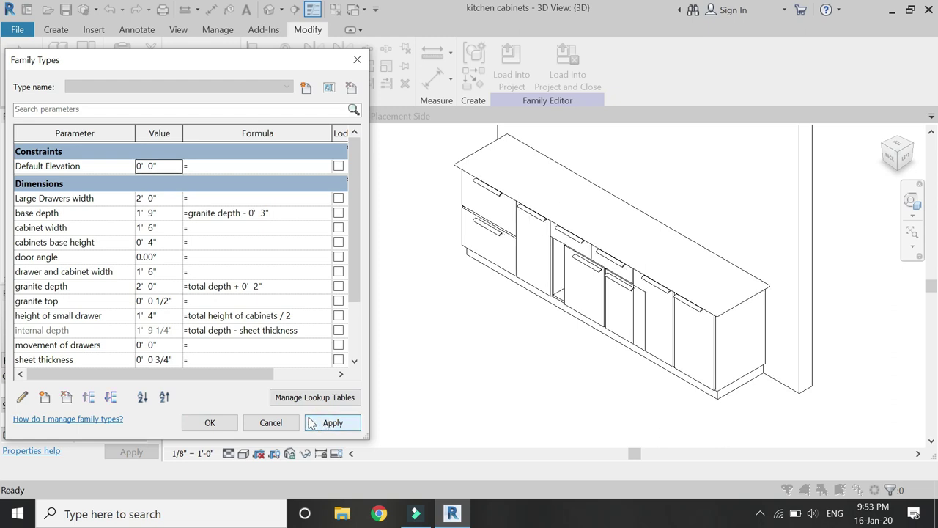
left_click(211, 425)
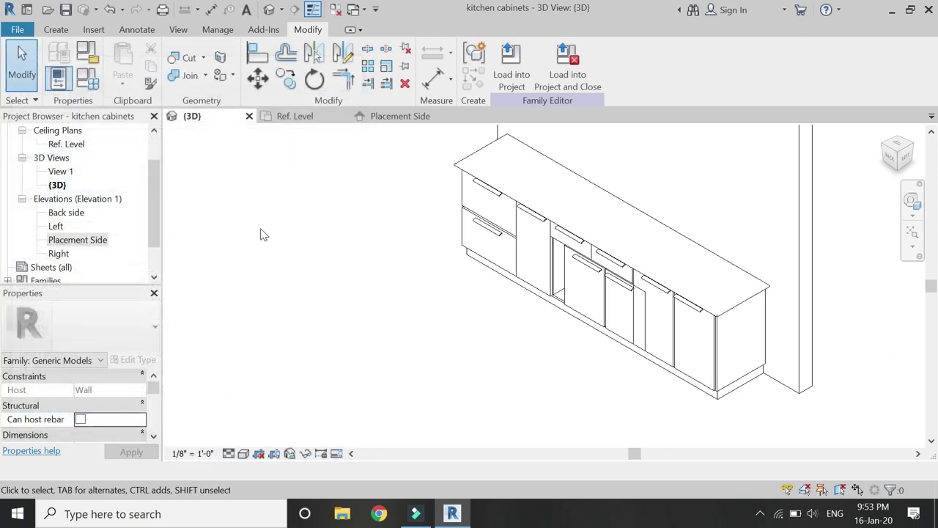
- In the Ref. Level plan, align the edges of the two doors below the small drawers with the reference planes of their cabinets
left_click(363, 118)
left_click(295, 118)
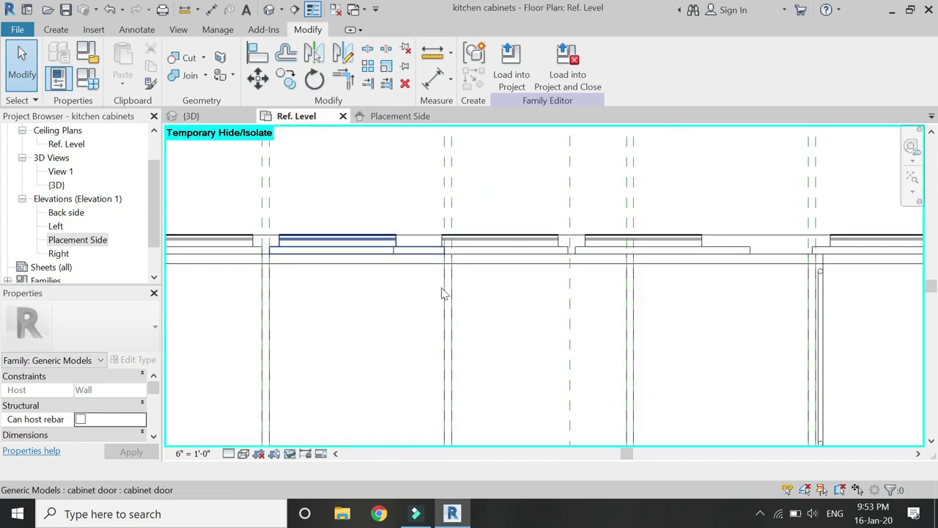
scroll(670, 247, "up", 2)
left_click(255, 60)
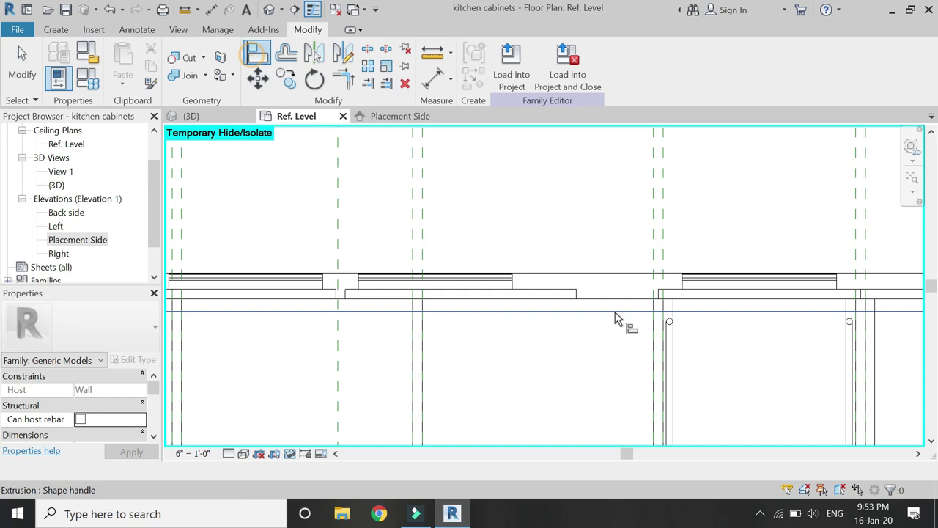
left_click(579, 292)
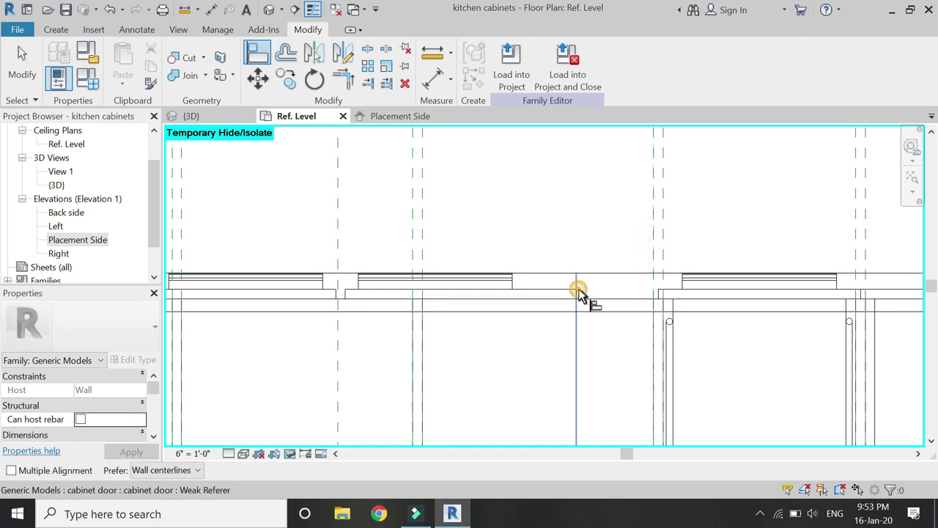
scroll(411, 310, "left", 5, "shift")
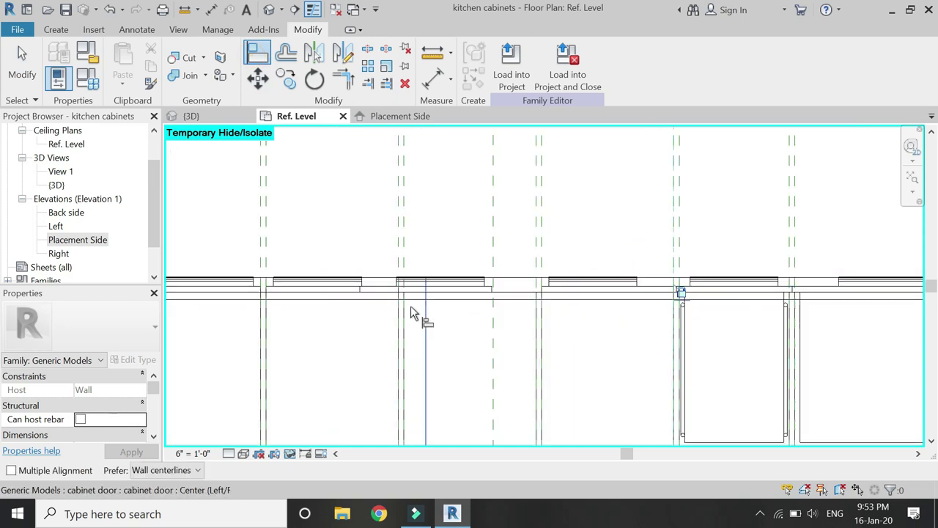
left_click(412, 260)
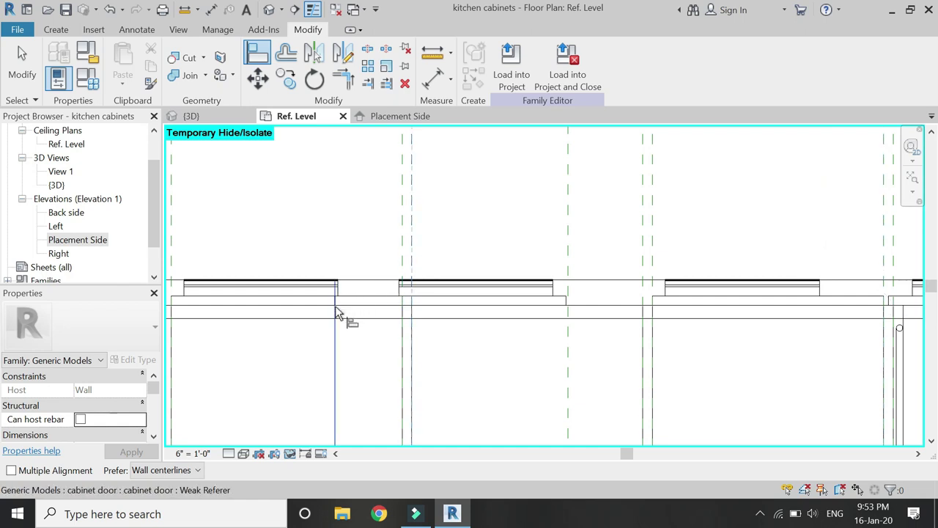
left_click(410, 314)
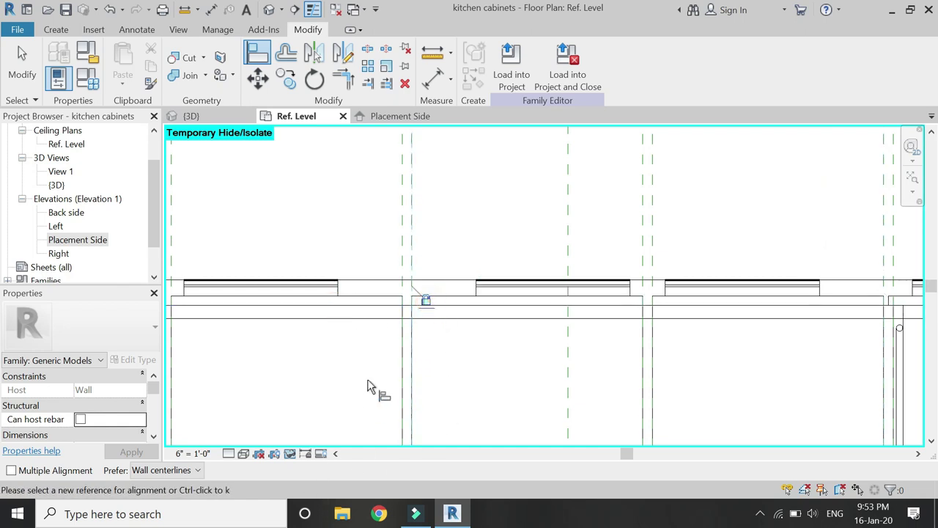
key("Escape")
key("Escape")
- Reset the temporary hide/isolate in the Ref. Level plan and return to the 3D view
left_click(290, 455)
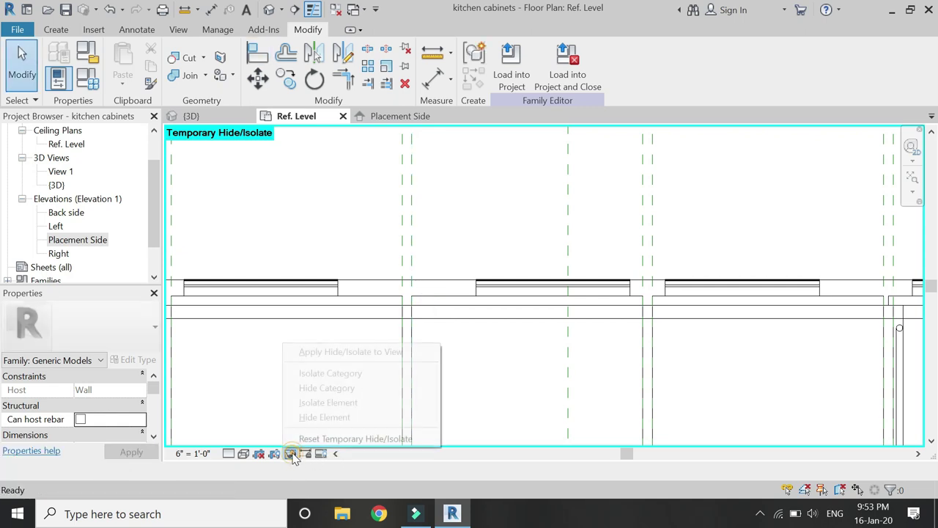
left_click(355, 438)
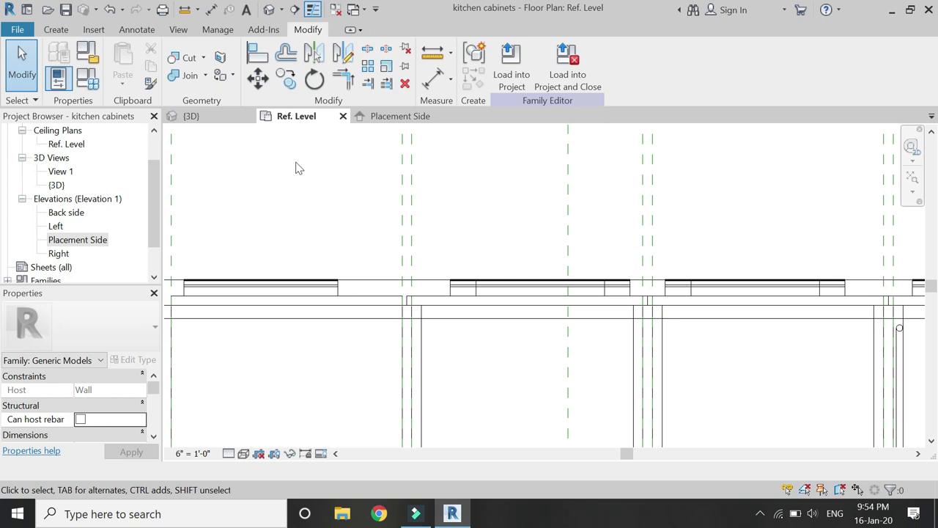
left_click(210, 118)
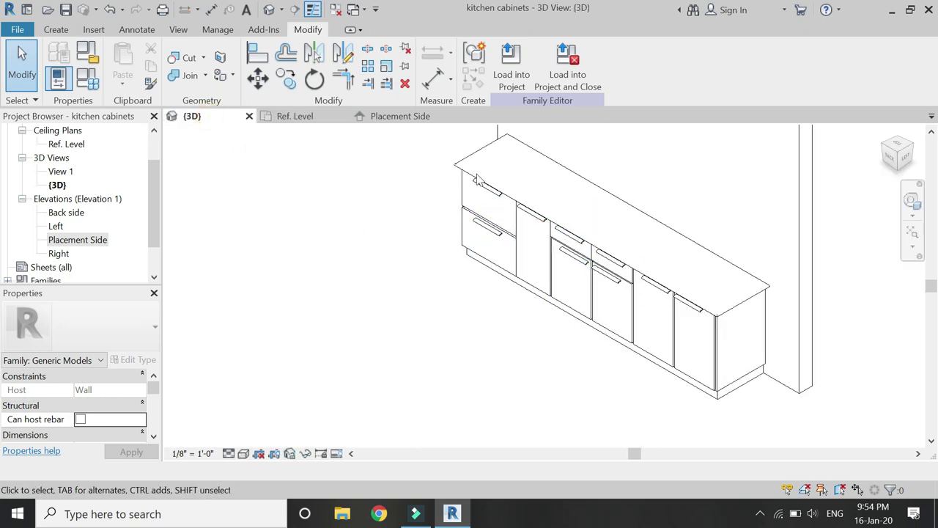
- Set the Large Drawers width parameter to 3' 0" and apply it to the family
left_click(60, 78)
left_click(166, 199)
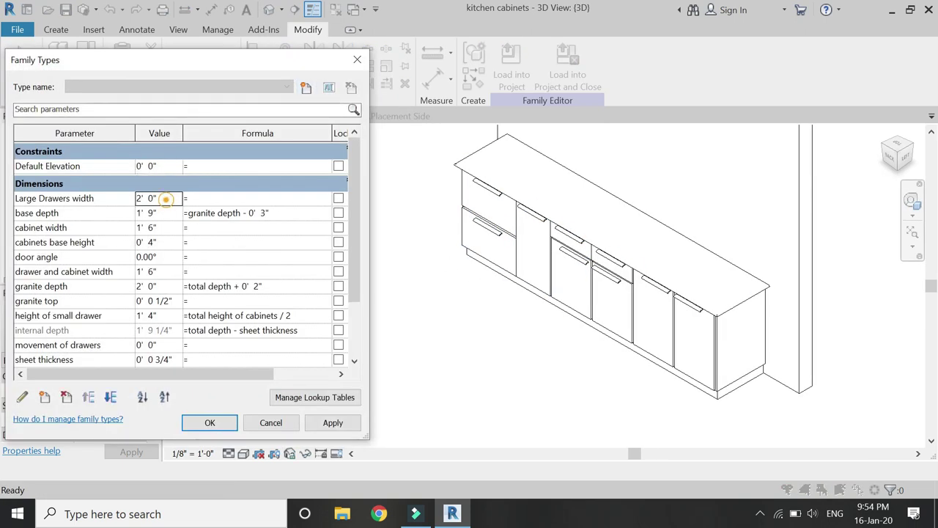
type("3")
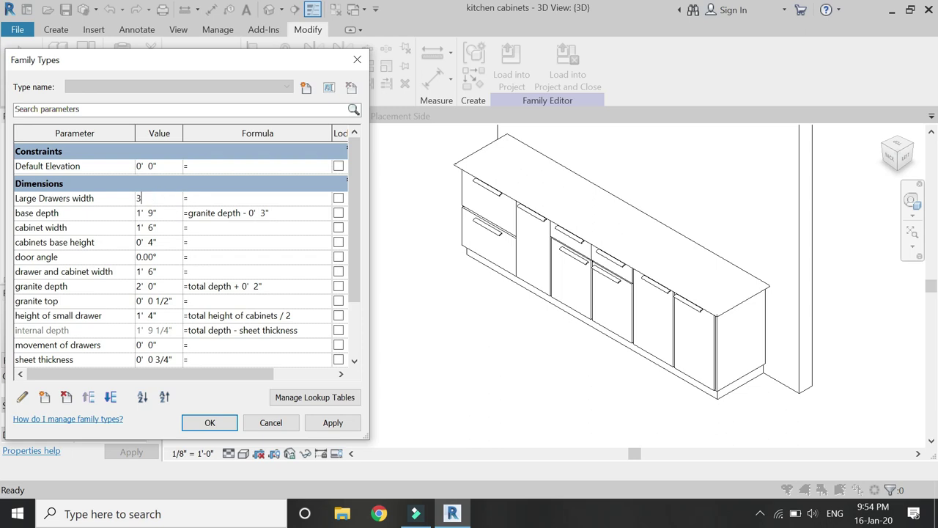
left_click(329, 425)
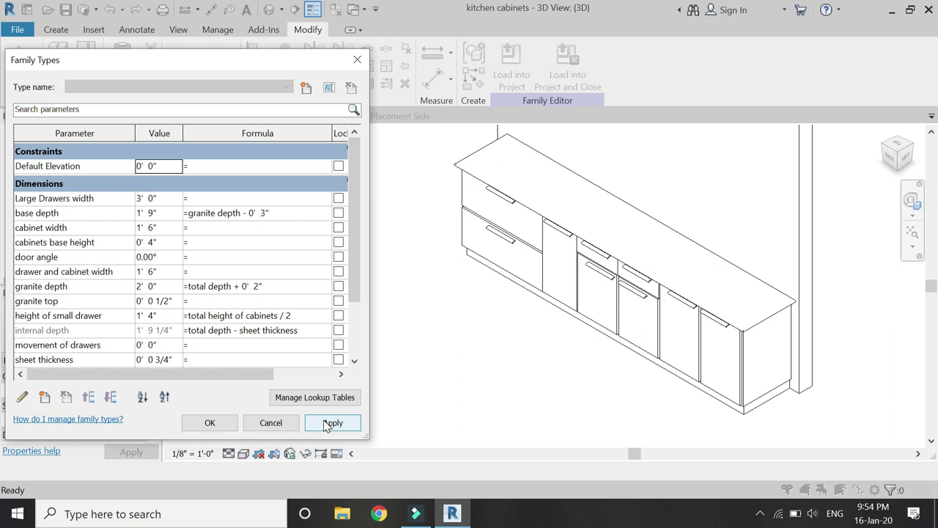
- Set the cabinet width parameter to 2' 0" and apply it to the family
left_click(170, 228)
double_click(169, 228)
type("2")
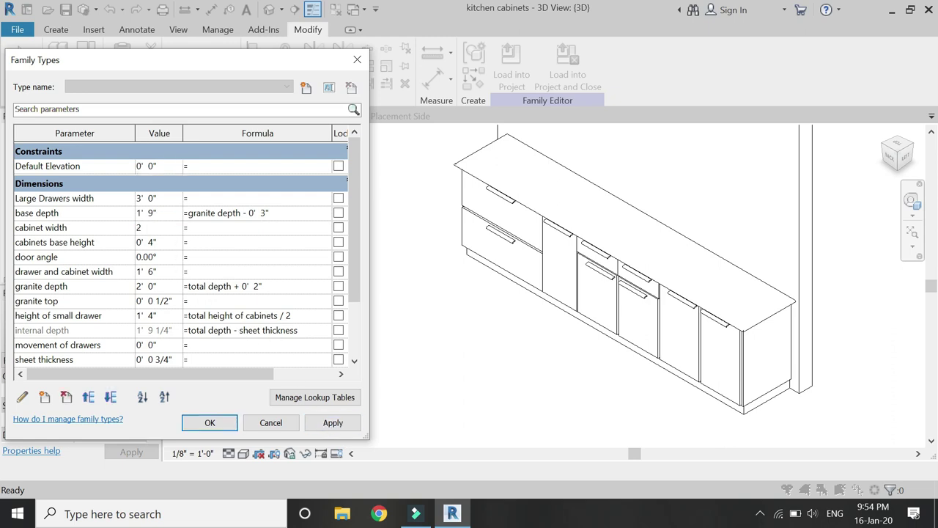
left_click(326, 424)
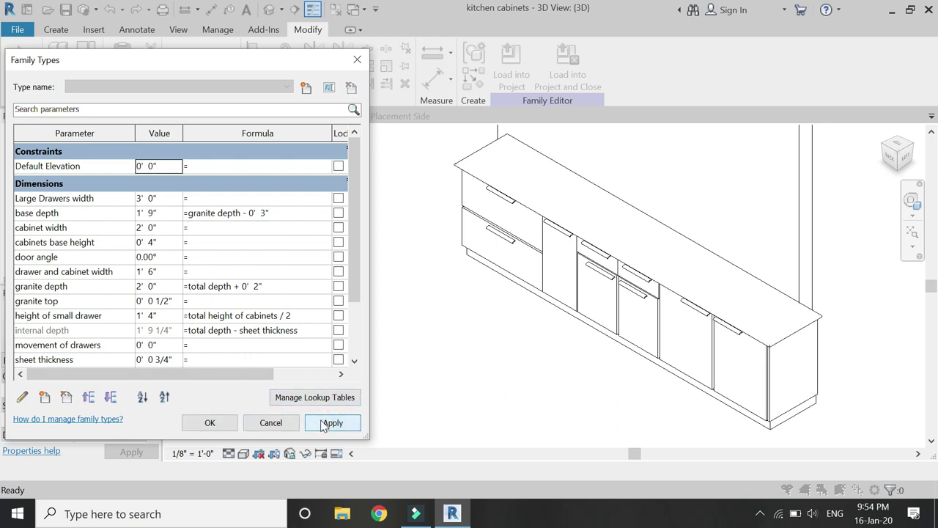
- Set the drawer and cabinet width parameter to 2' 0" and apply it to the family
left_click(172, 270)
double_click(171, 270)
type("2")
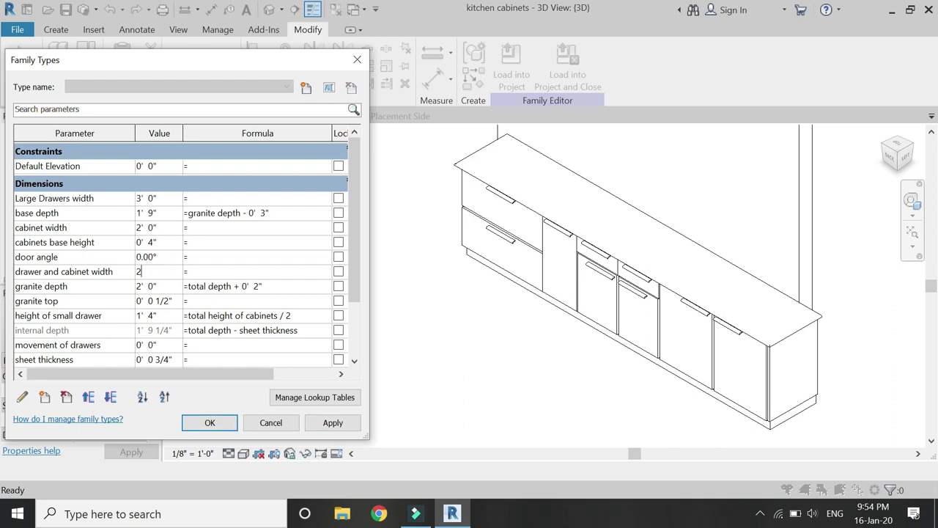
key("Tab")
left_click(325, 418)
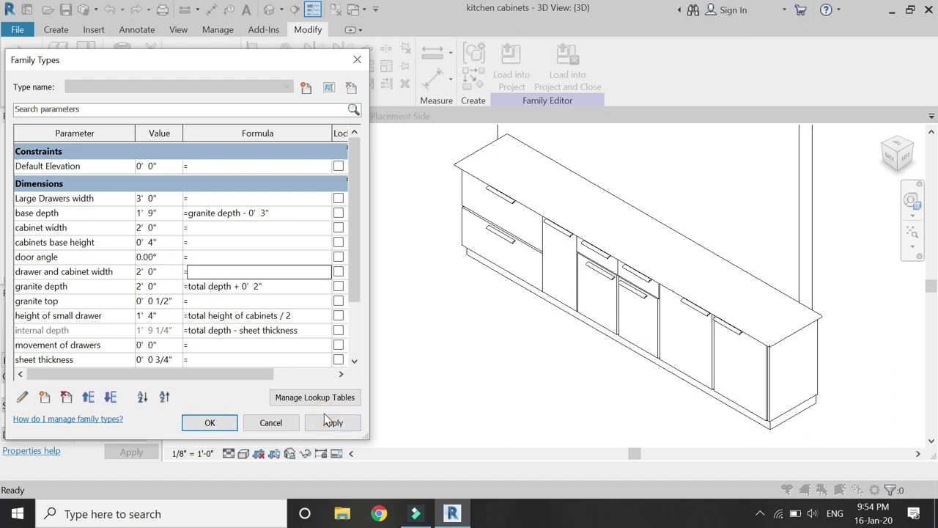
left_click(331, 423)
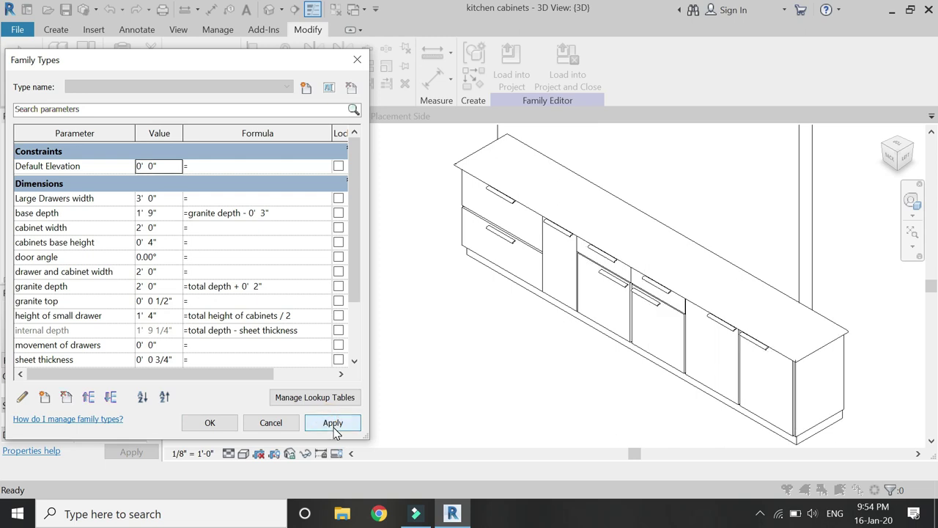
- Test the cabinets with a granite depth of 1' 0" and restore the granite depth to 2' 0"
left_click(146, 286)
type("1")
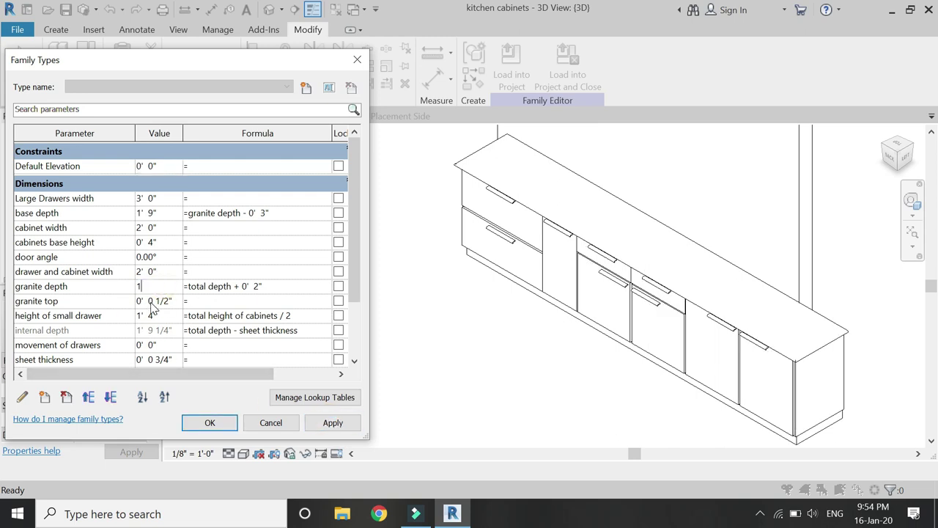
key("Tab")
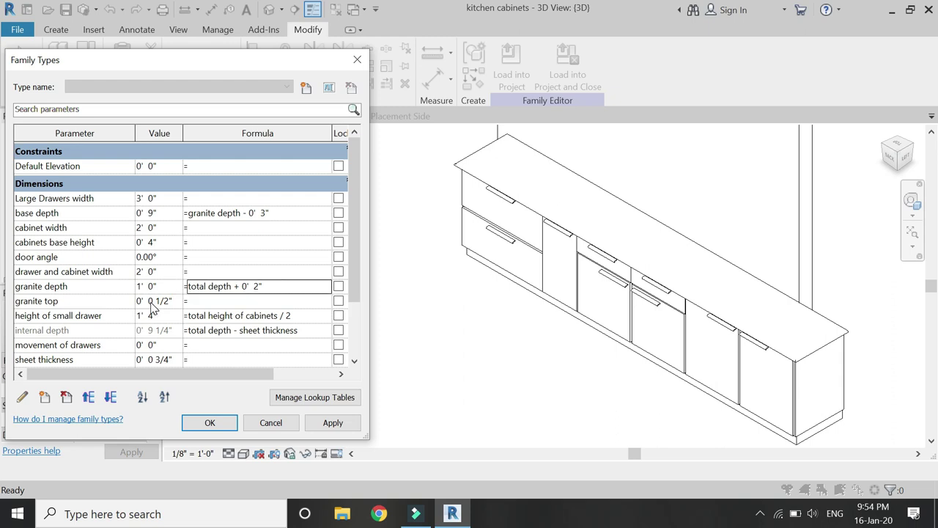
left_click(332, 423)
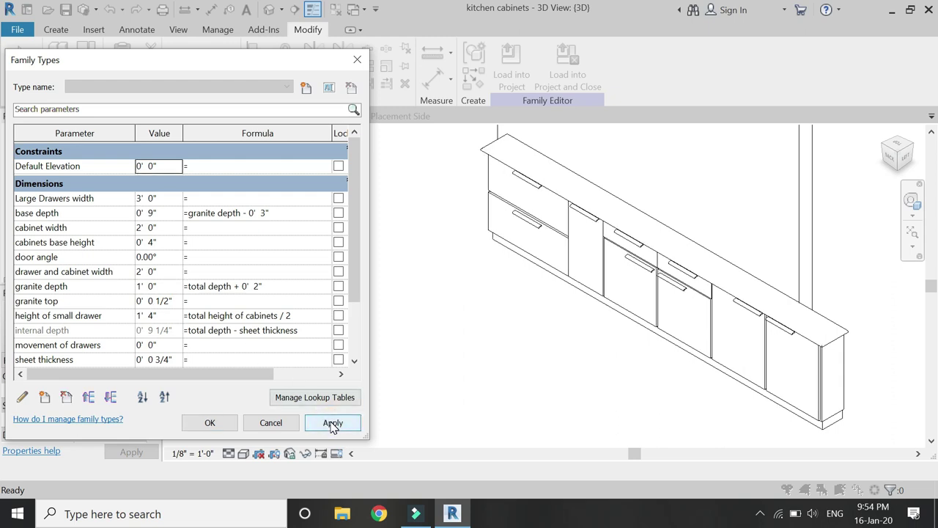
left_click(172, 286)
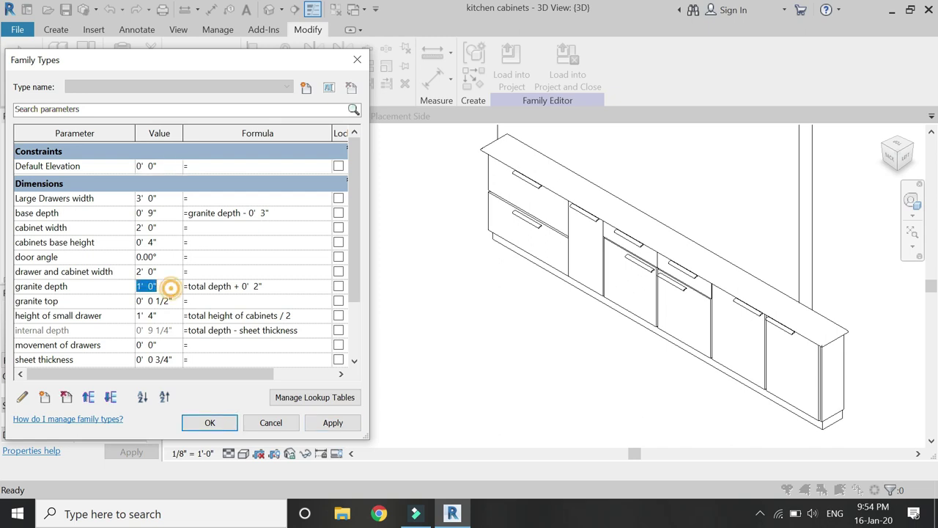
type("2")
left_click(317, 424)
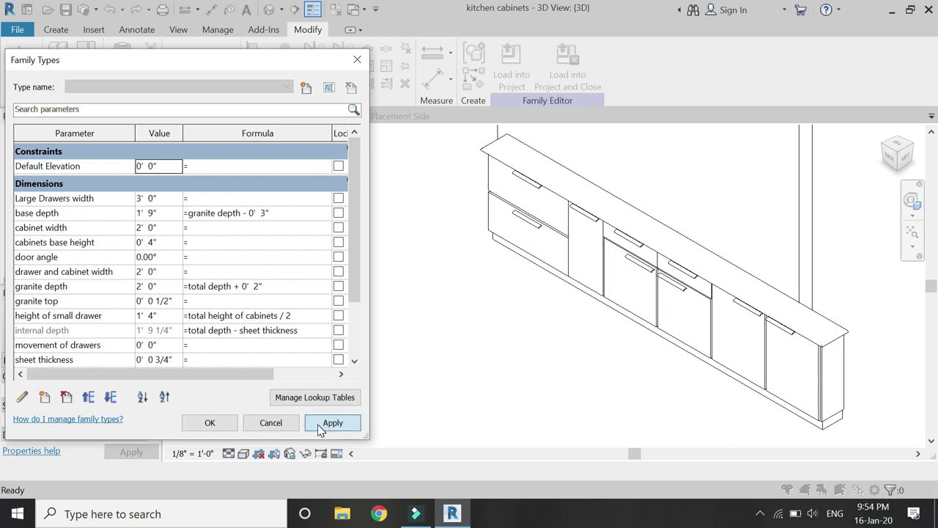
- Test the cabinets with a drawer and cabinet width of 1' 0" and restore that width to 2' 0"
left_click(167, 273)
type("1")
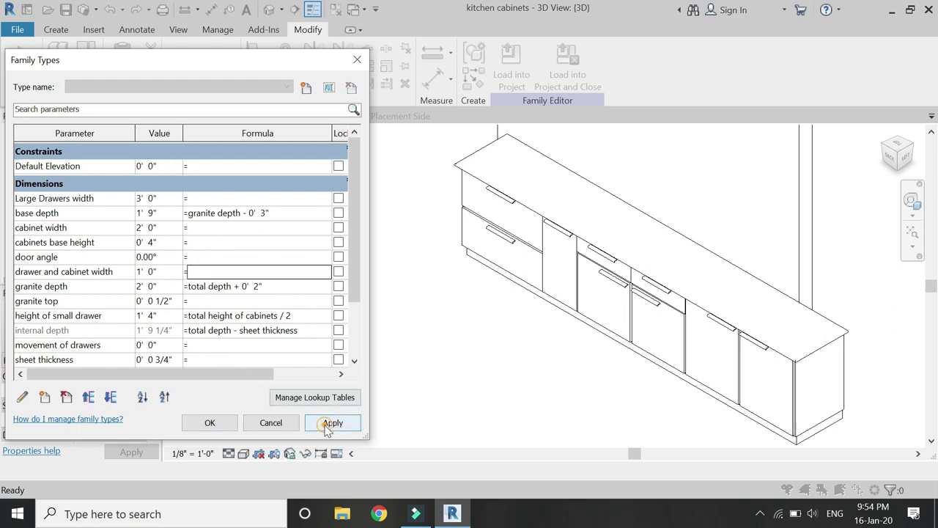
left_click(323, 424)
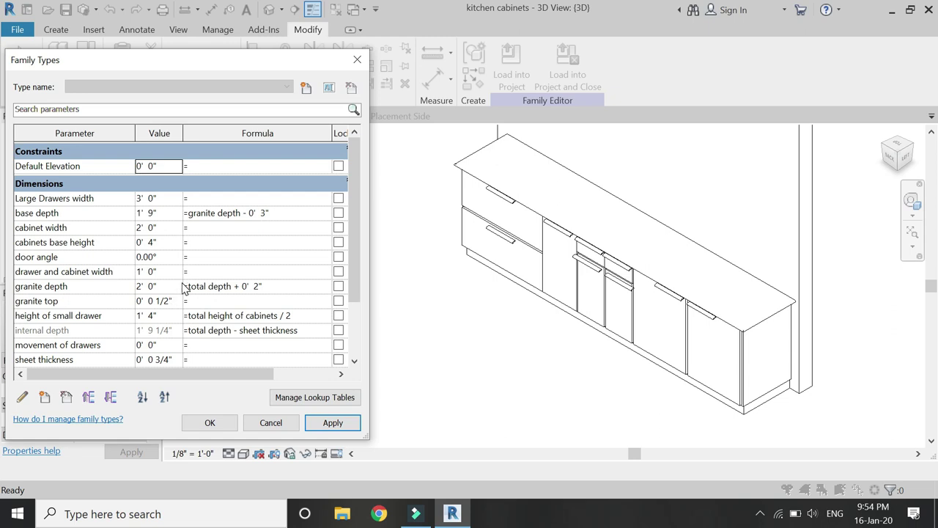
left_click(154, 271)
type("2")
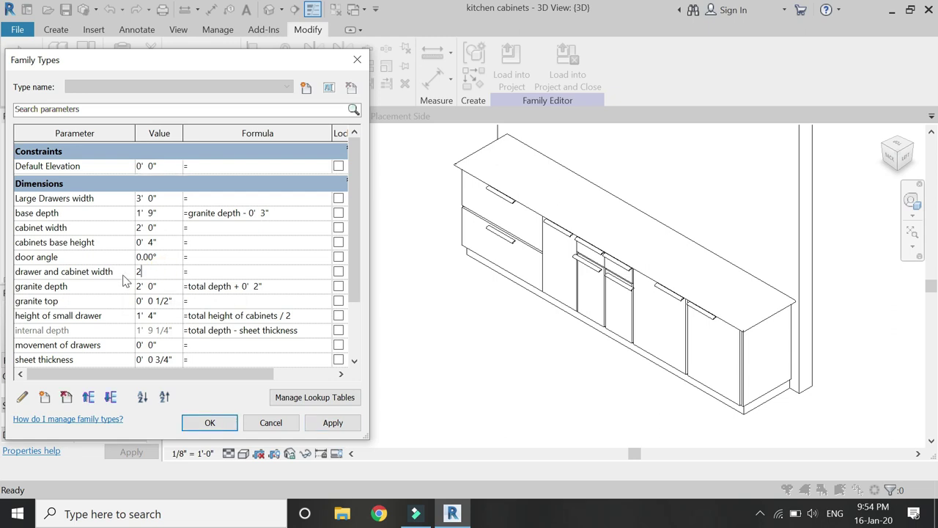
left_click(331, 422)
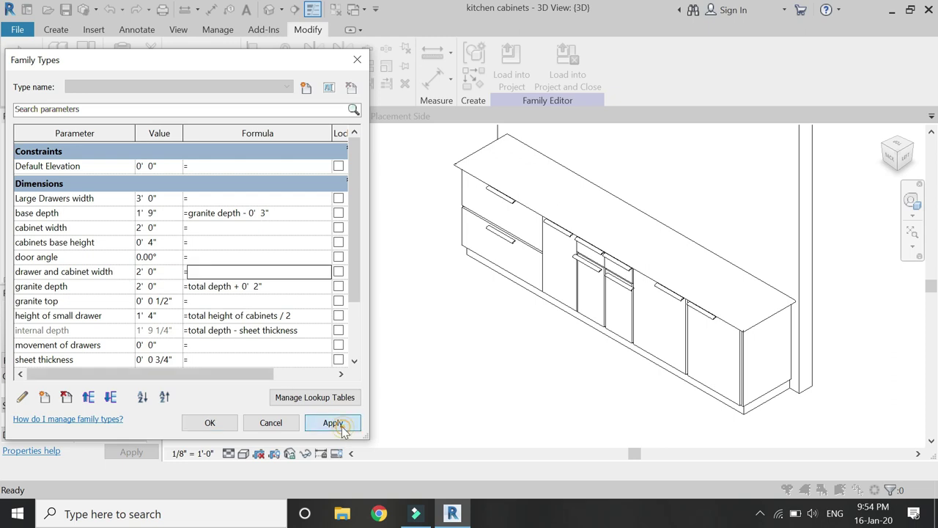
- Test opening the cabinet doors by setting the door angle to 45° and applying it
left_click(163, 258)
double_click(161, 259)
type("45")
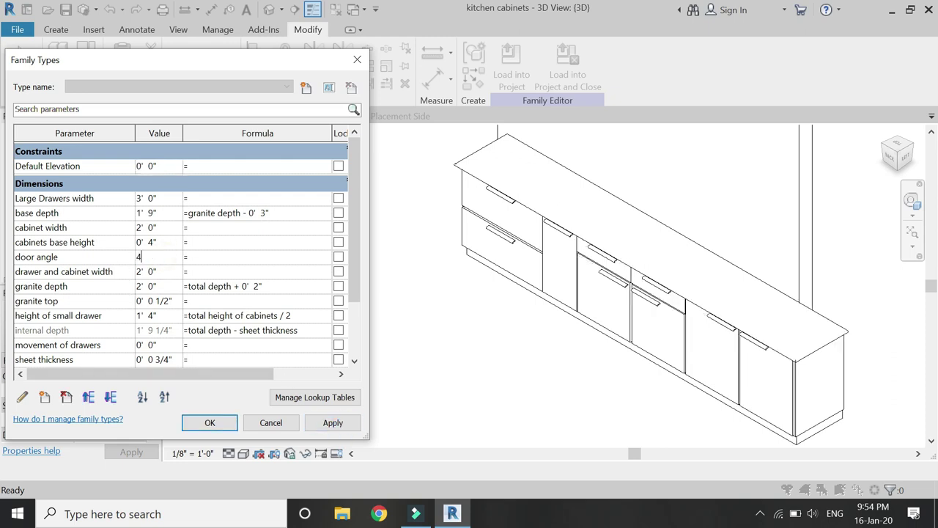
left_click(332, 422)
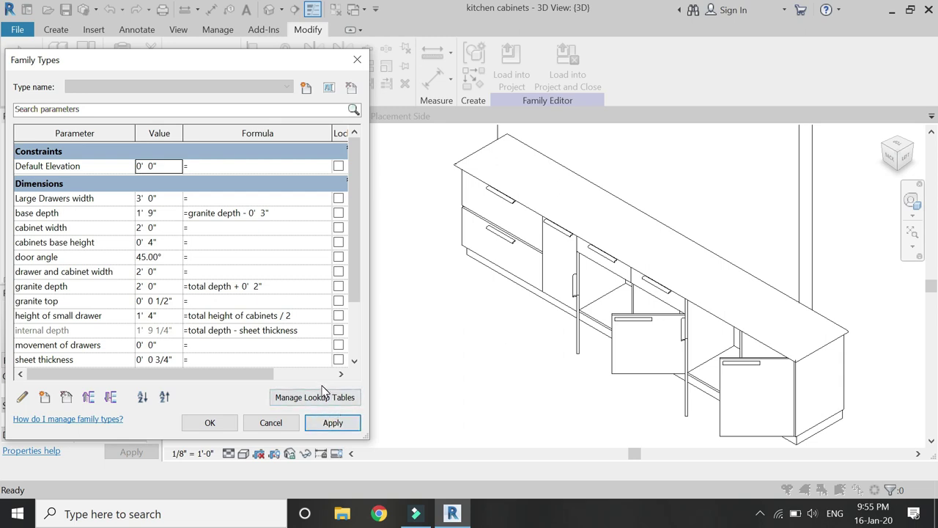
- Set the door angle parameter to 30° and apply it to the family
left_click(169, 258)
type("30")
key("Tab")
left_click(337, 424)
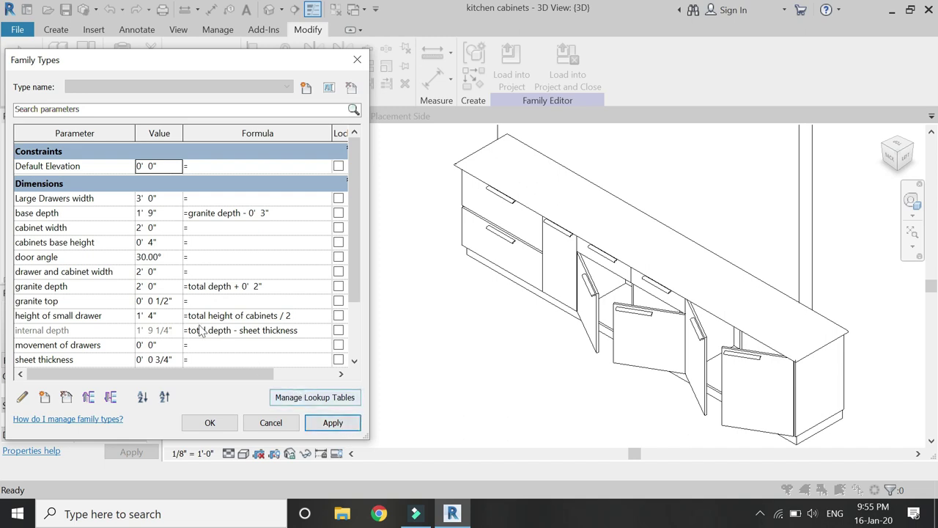
- Test opening the drawers by setting movement of drawers to 1' 0" and applying it
scroll(170, 282, "down", 1)
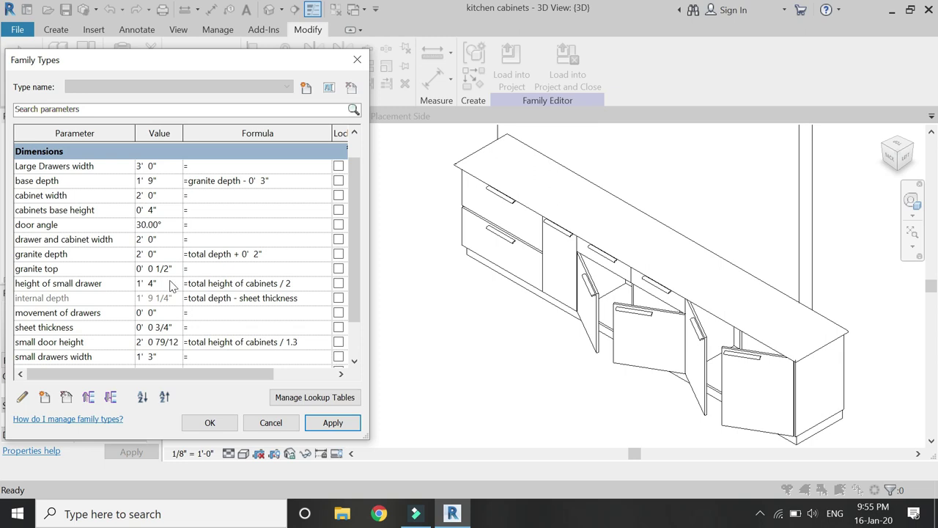
left_click(168, 285)
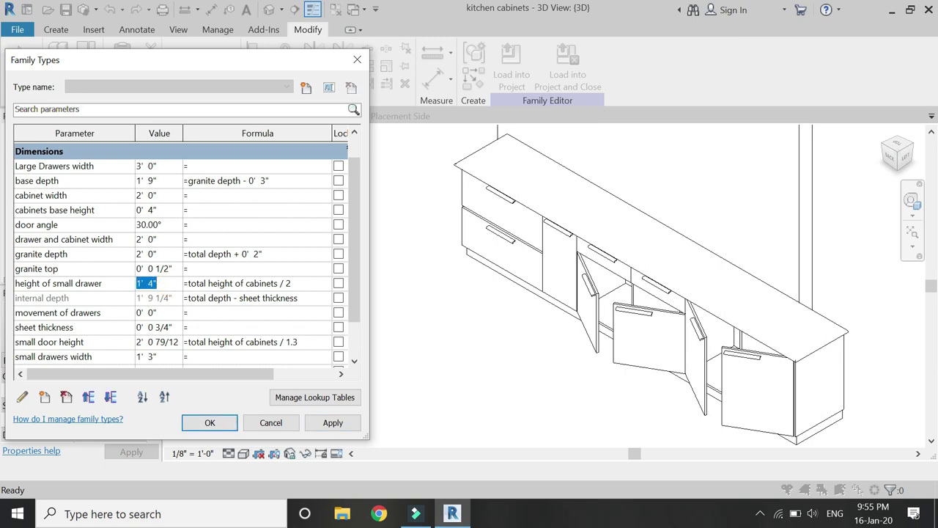
left_click(175, 314)
type("1")
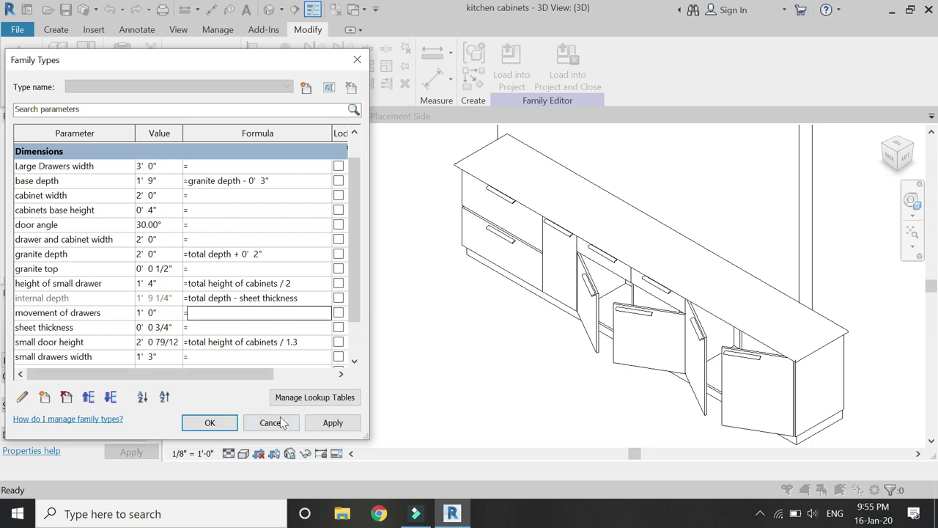
left_click(320, 423)
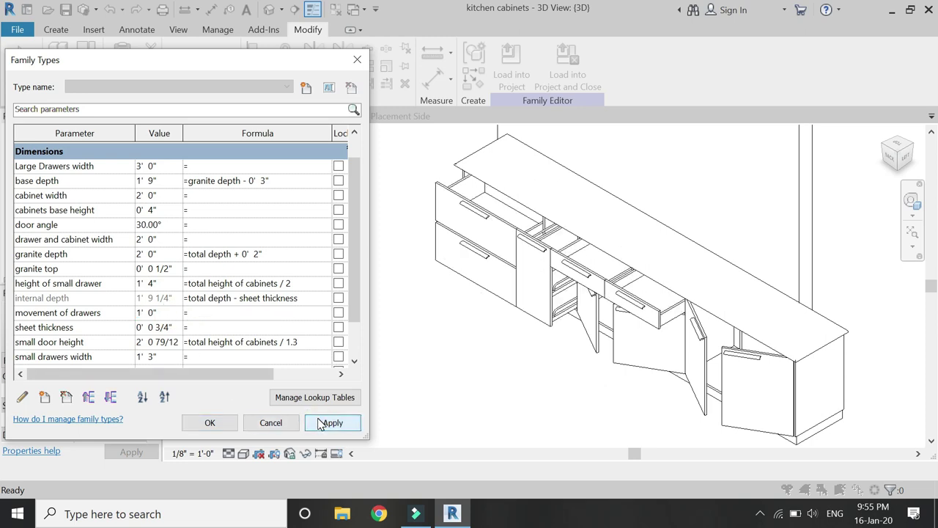
- Set the movement of drawers parameter to 0' 6" and apply it to the family
left_click(173, 312)
type("6")
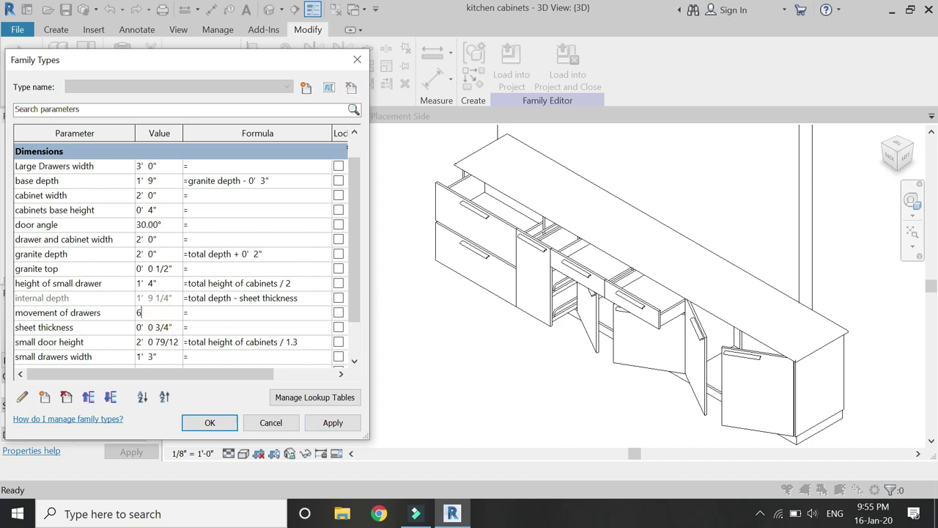
key("Tab")
left_click(329, 424)
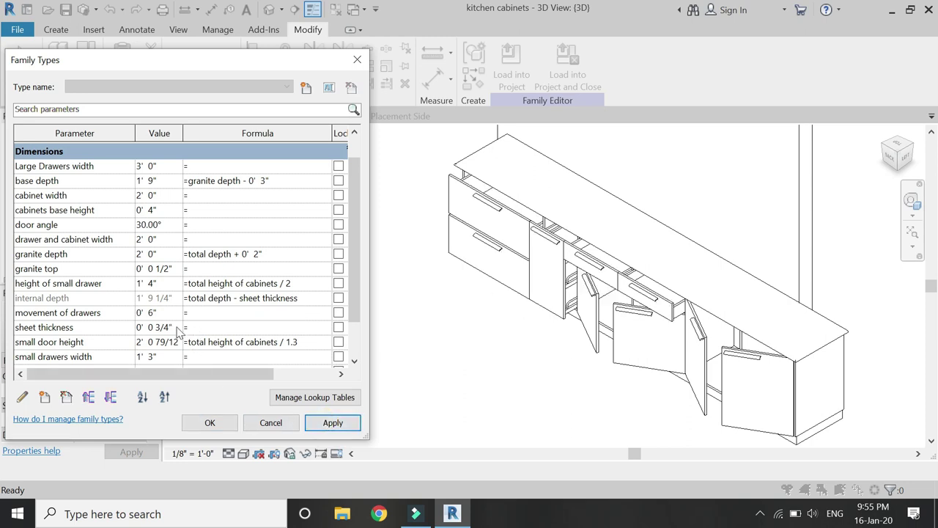
- Set the small drawers width parameter to 1' 0" and apply it to the family
scroll(143, 304, "down", 1)
left_click(151, 324)
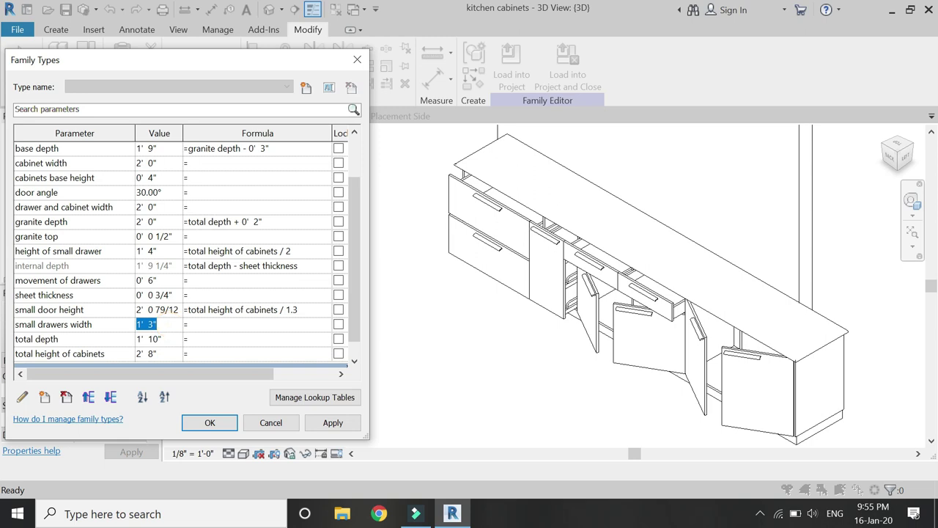
type("1'")
left_click(323, 423)
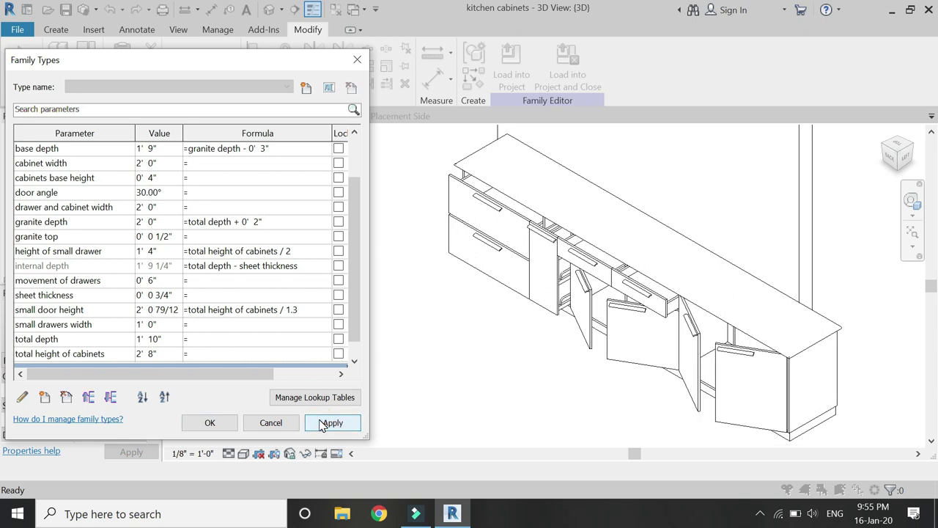
- Set the total height of cabinets parameter to 3' 0" and apply it to the family
left_click(163, 353)
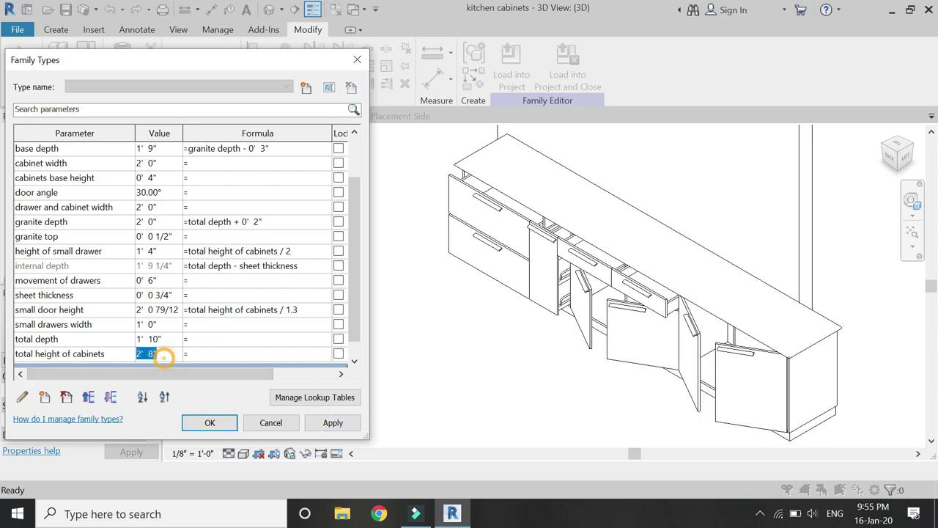
type("3")
key("Tab")
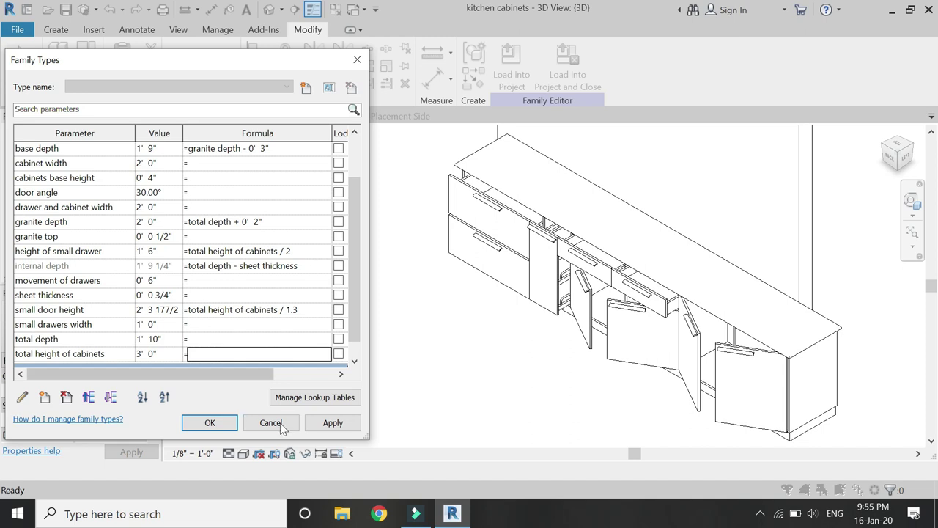
left_click(333, 423)
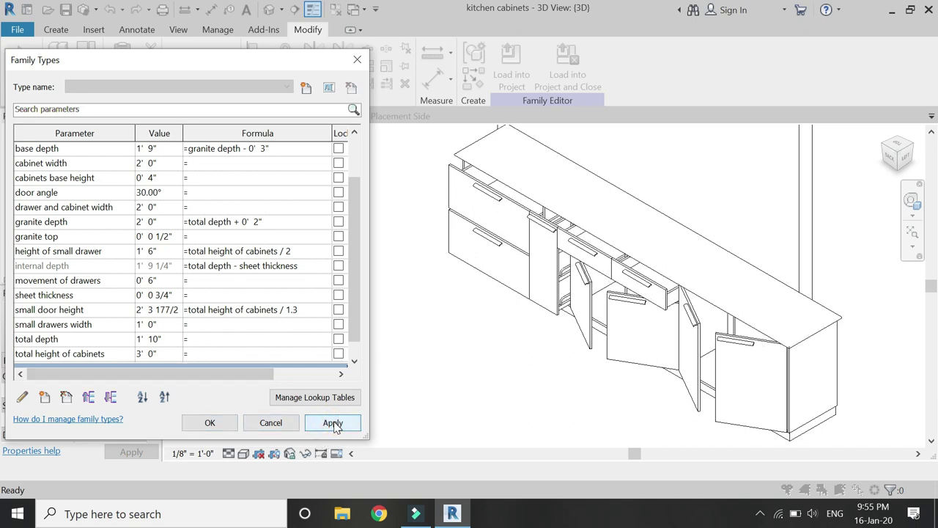